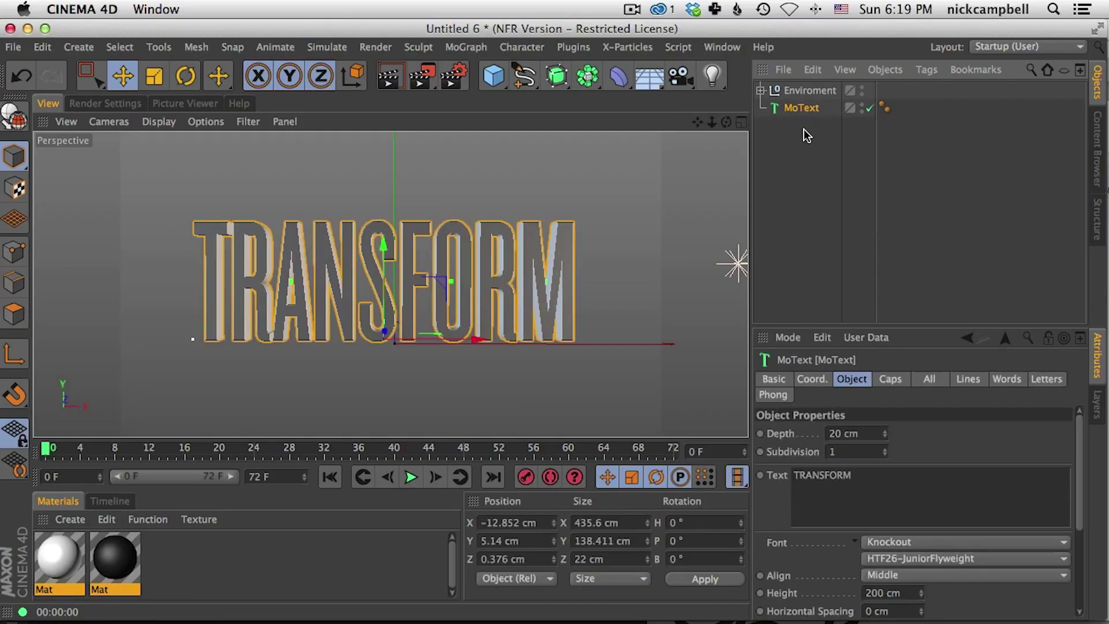
Add a Transform plugin object to the scene and make the MoText object its child
left_click(804, 137)
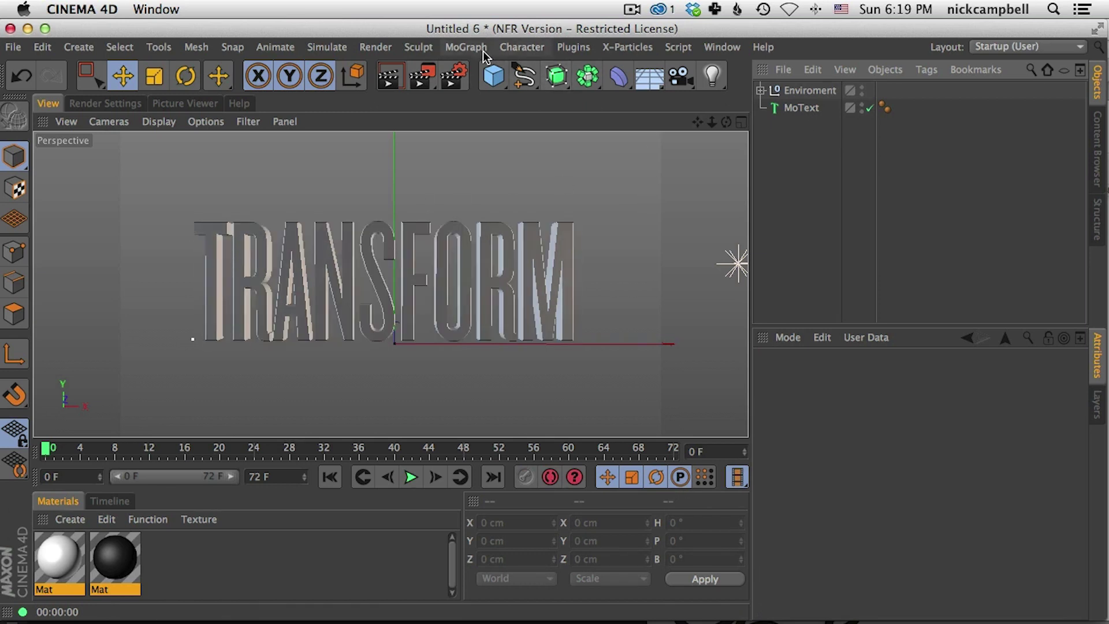
left_click(574, 49)
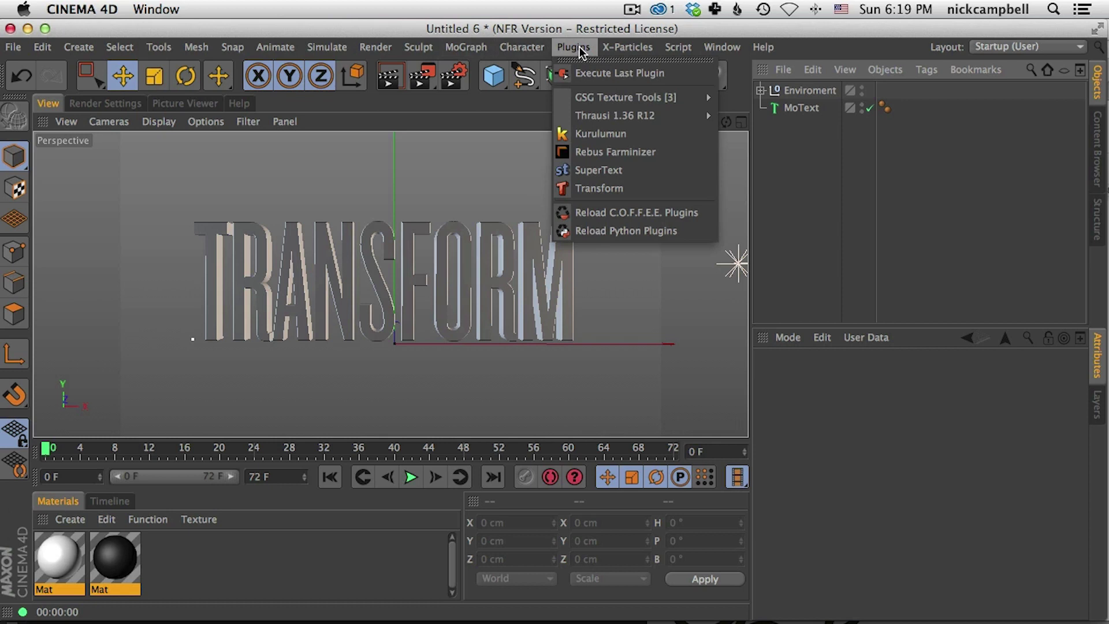
left_click(597, 190)
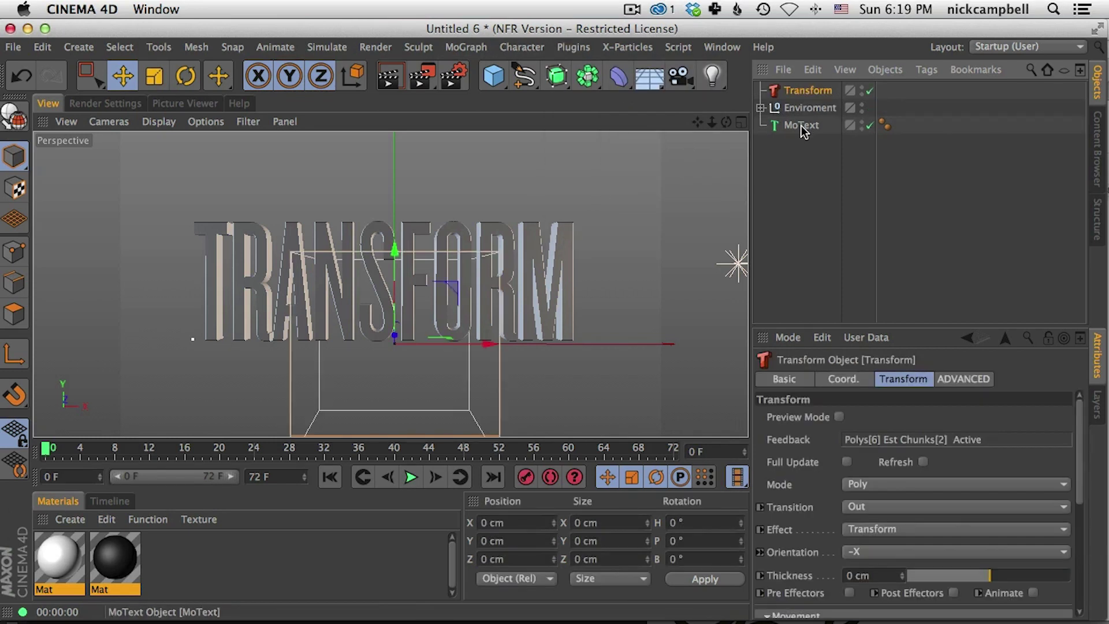
left_click_drag(805, 89, 806, 91)
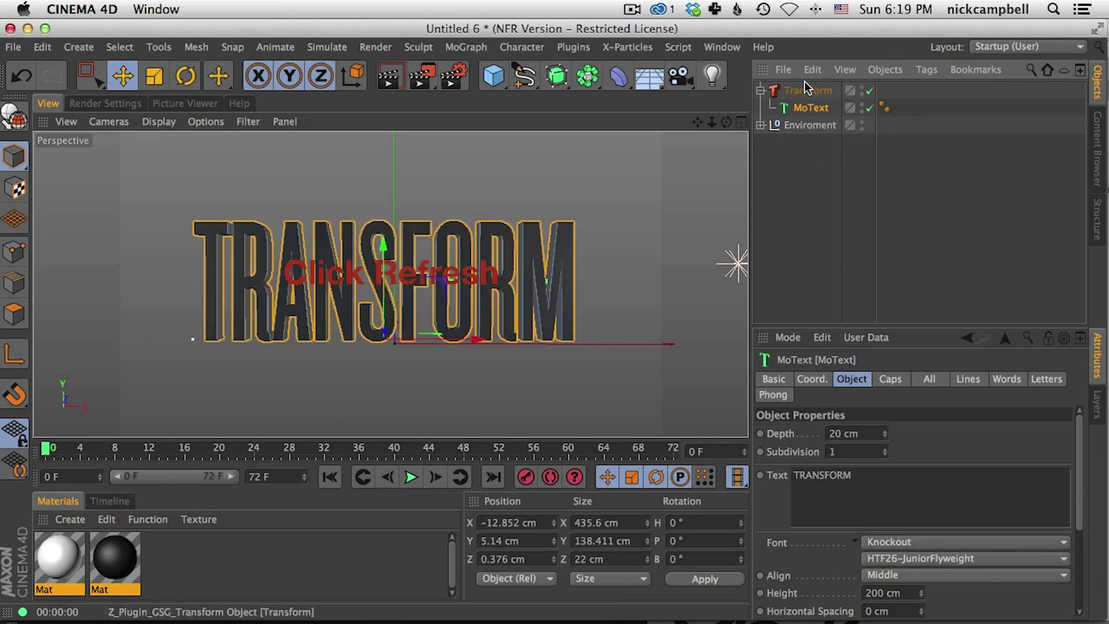
Refresh the Transform object and scrub through the timeline to preview the letter-by-letter animation
left_click(805, 89)
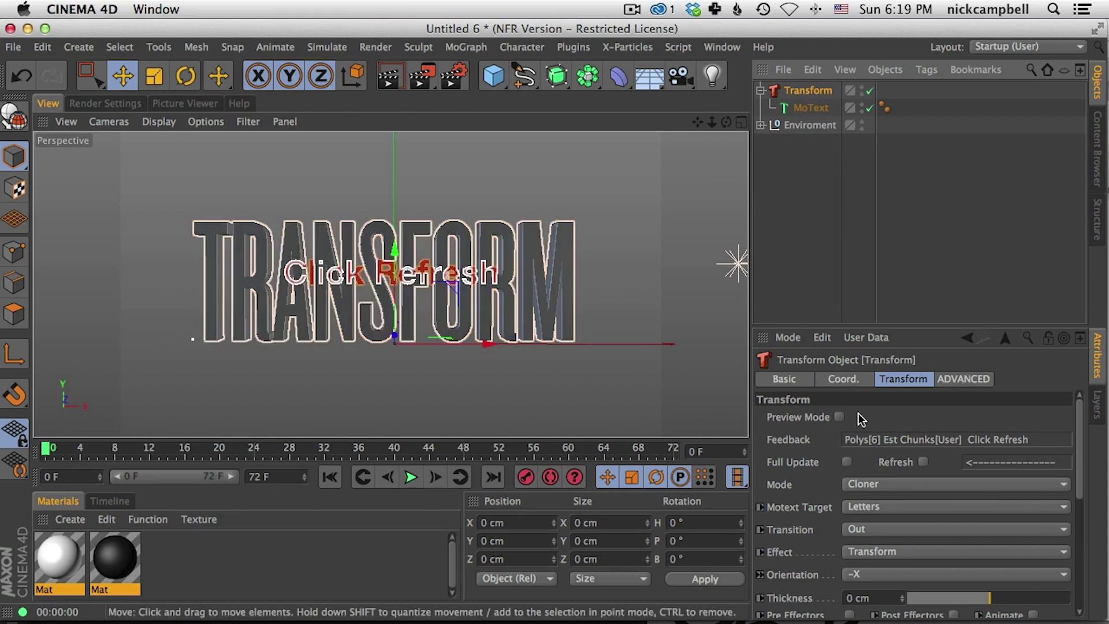
left_click(924, 462)
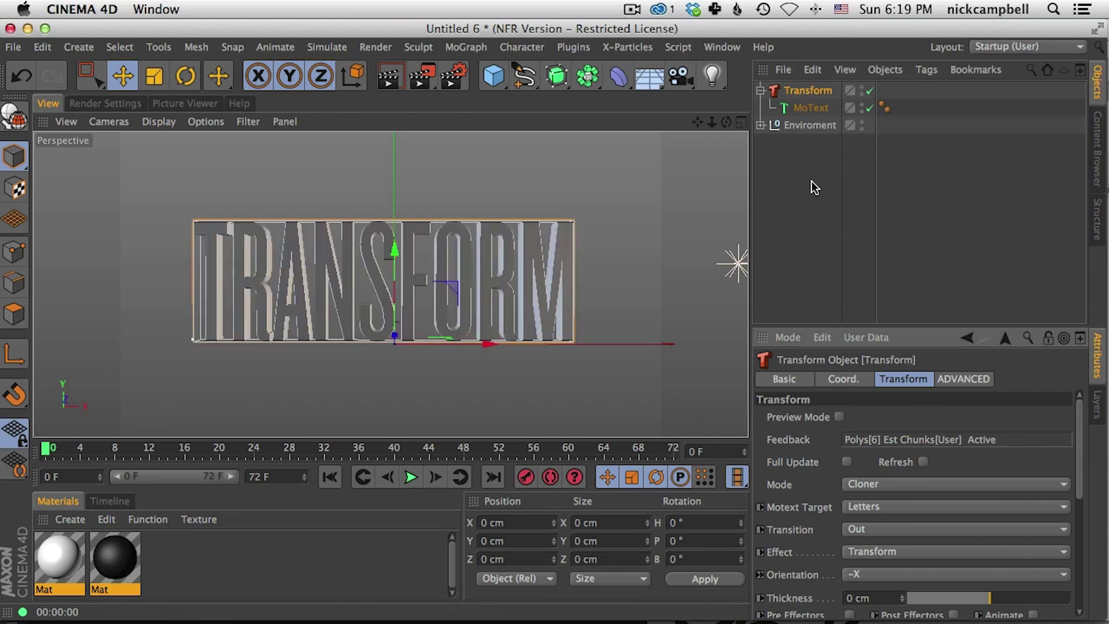
mouse_move(58, 454)
left_mouse_down()
mouse_move(564, 452)
mouse_move(72, 447)
left_mouse_up()
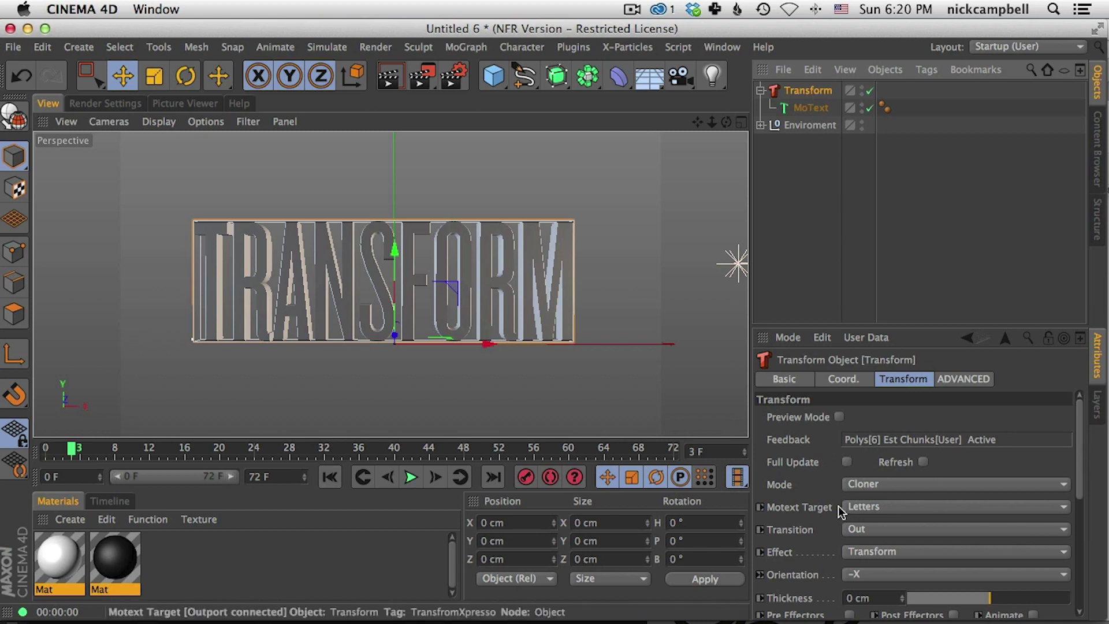
left_click(872, 507)
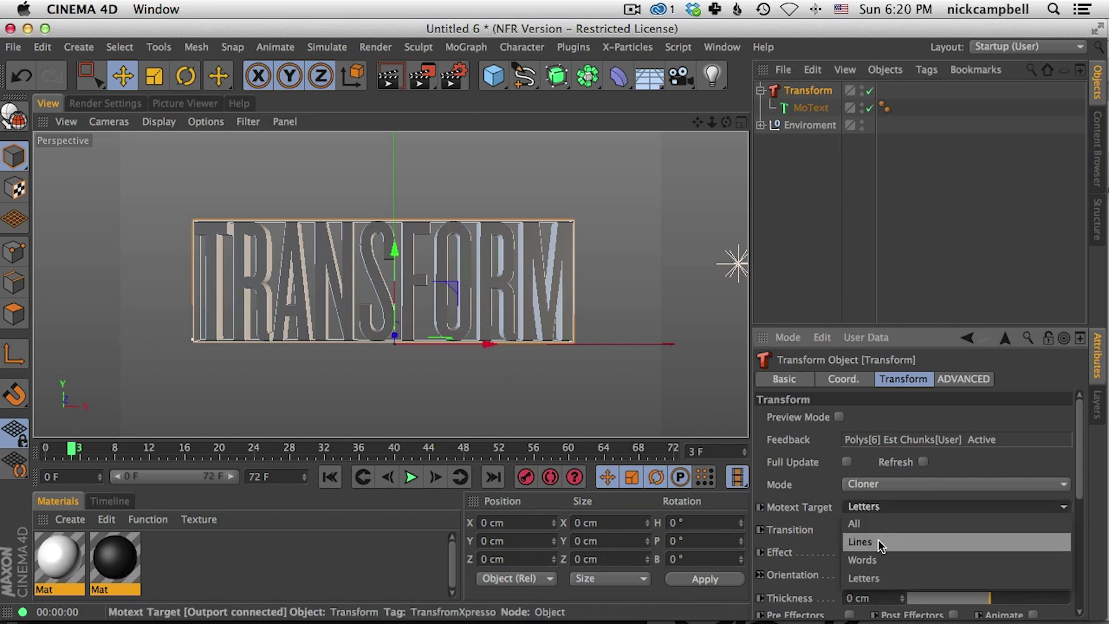
left_click(816, 248)
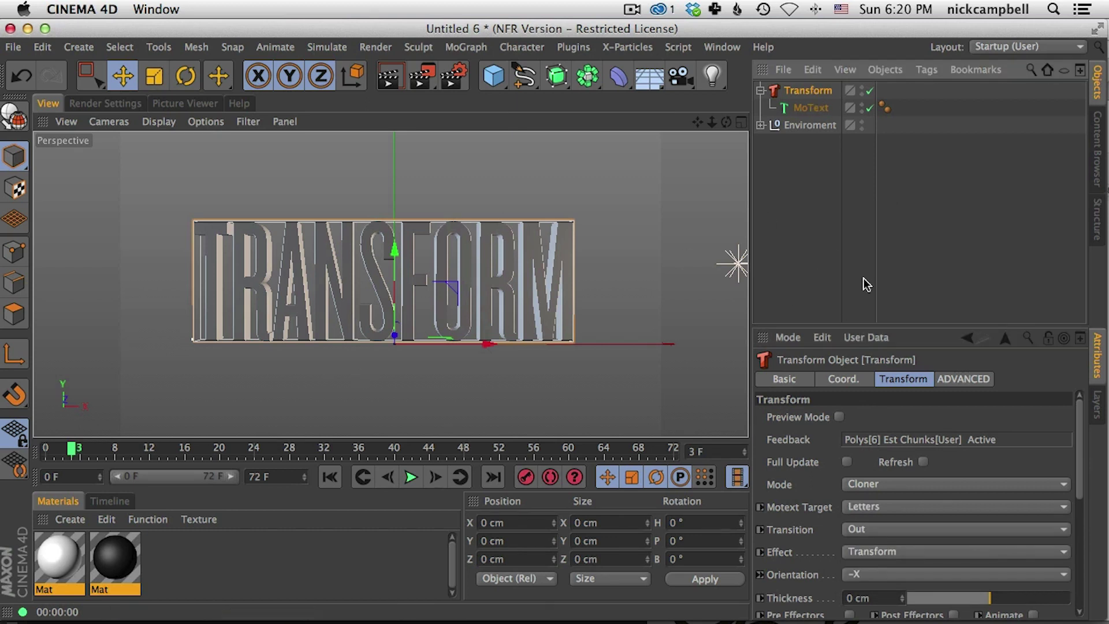
left_click_drag(504, 450, 176, 450)
left_click_drag(99, 451, 259, 459)
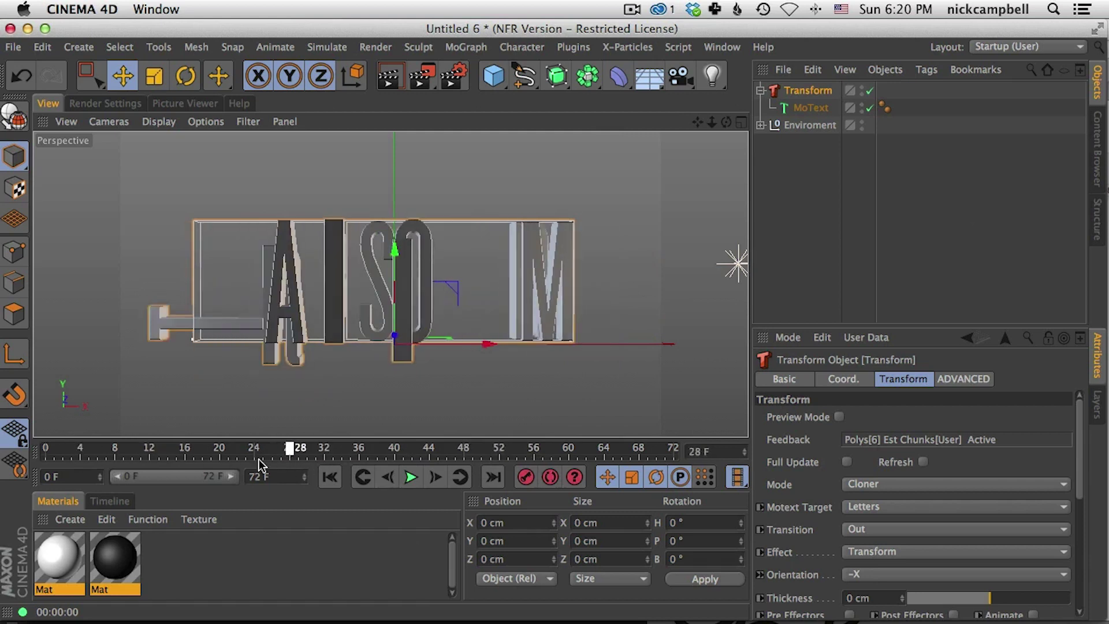
Set the Transform object's mode to Poly, refresh it, and scrub the animation, ending at frame 0
left_click(874, 485)
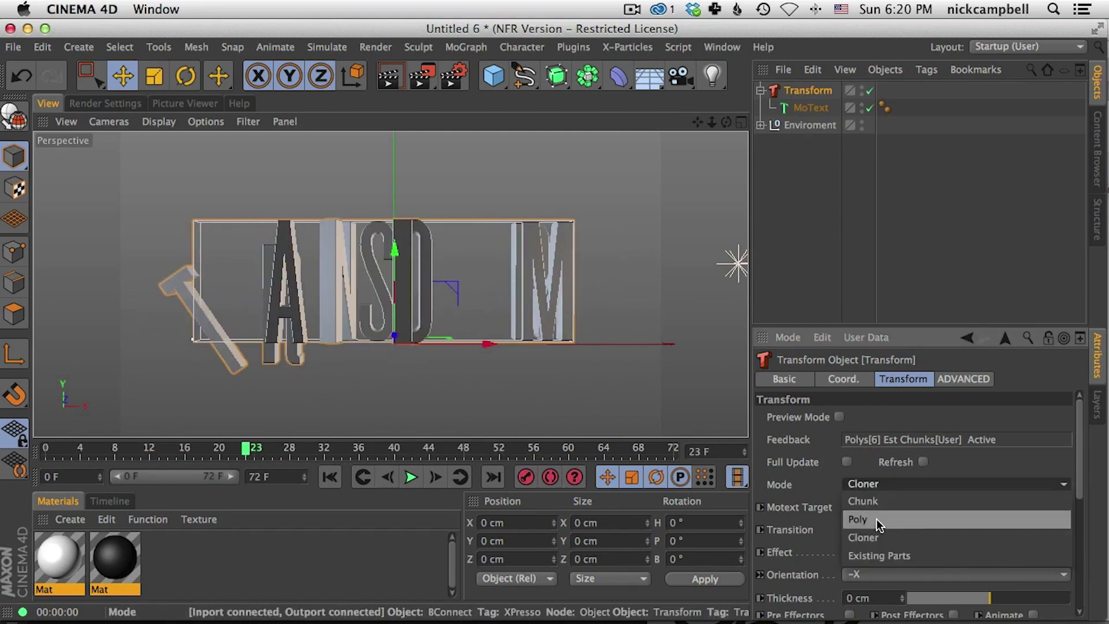
left_click(876, 518)
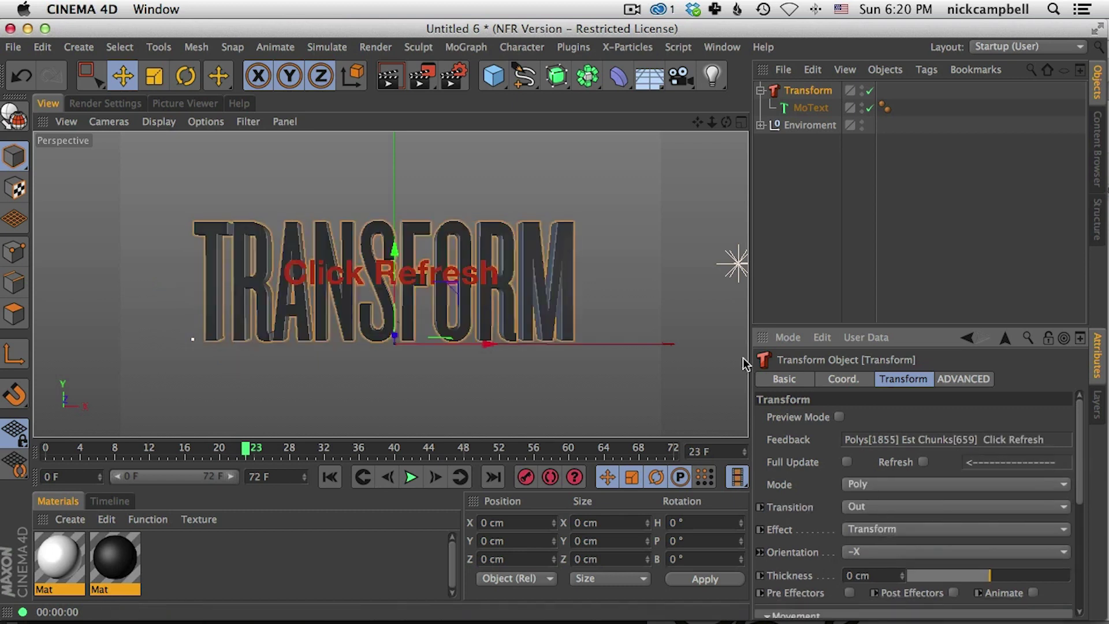
left_click(923, 462)
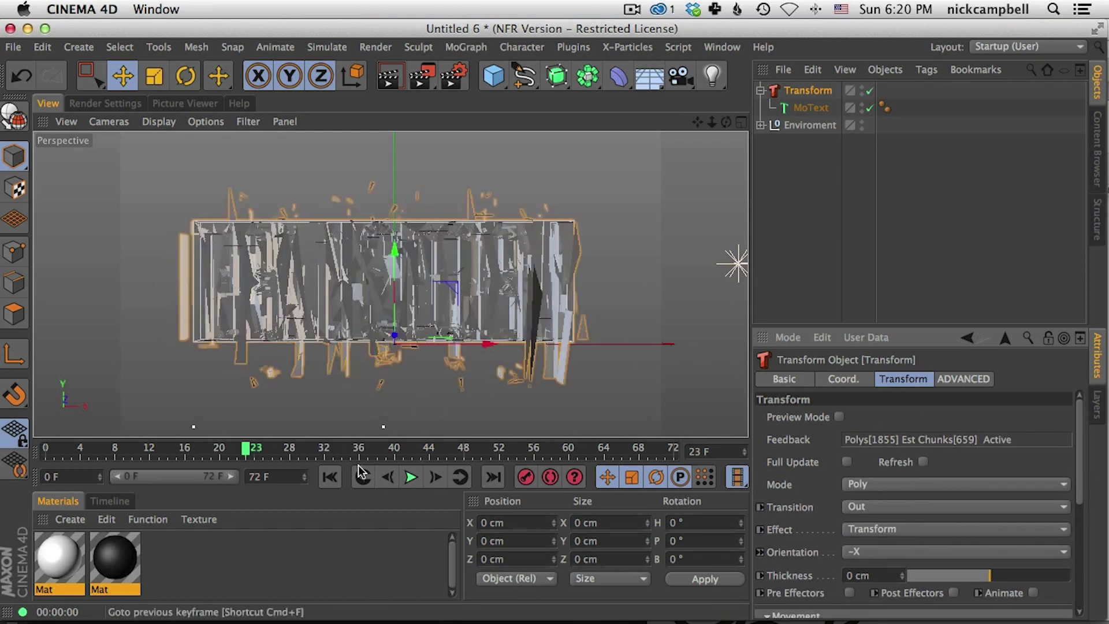
left_click_drag(367, 451, 525, 449)
left_click_drag(420, 450, 42, 455)
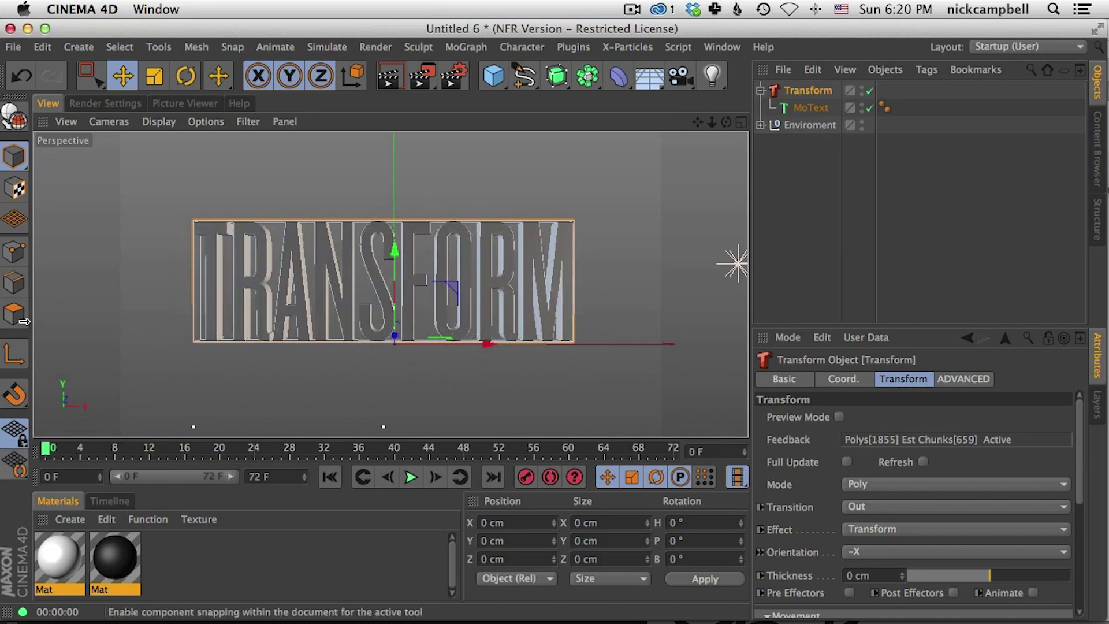
Set the viewport display to Gouraud Shading (Lines) and preview the polygon animation, ending at frame 0
left_click(168, 122)
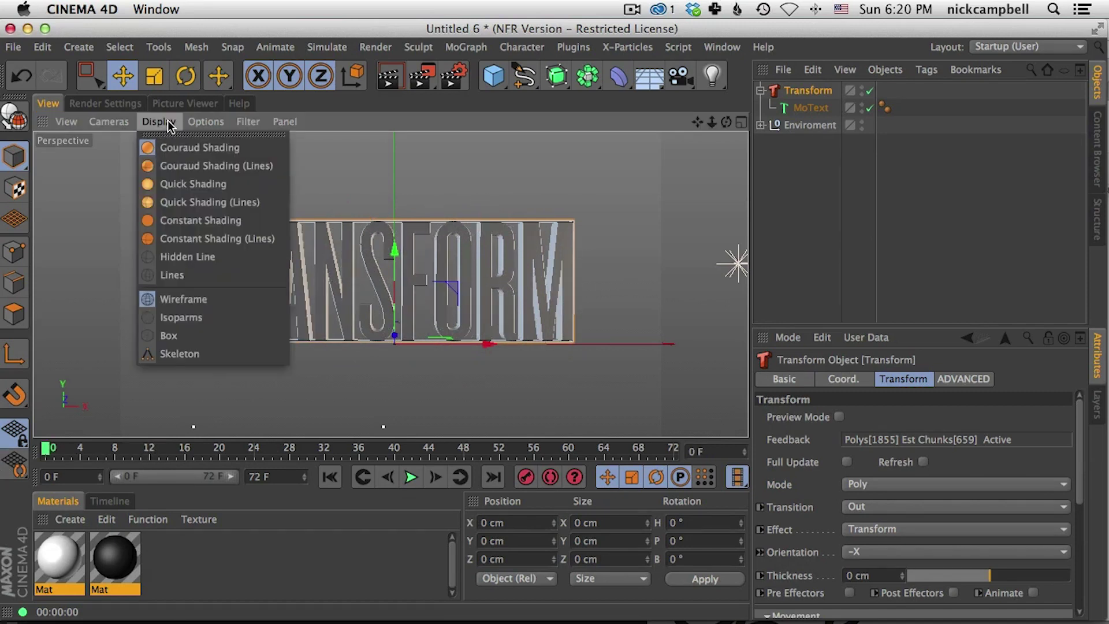
left_click(205, 166)
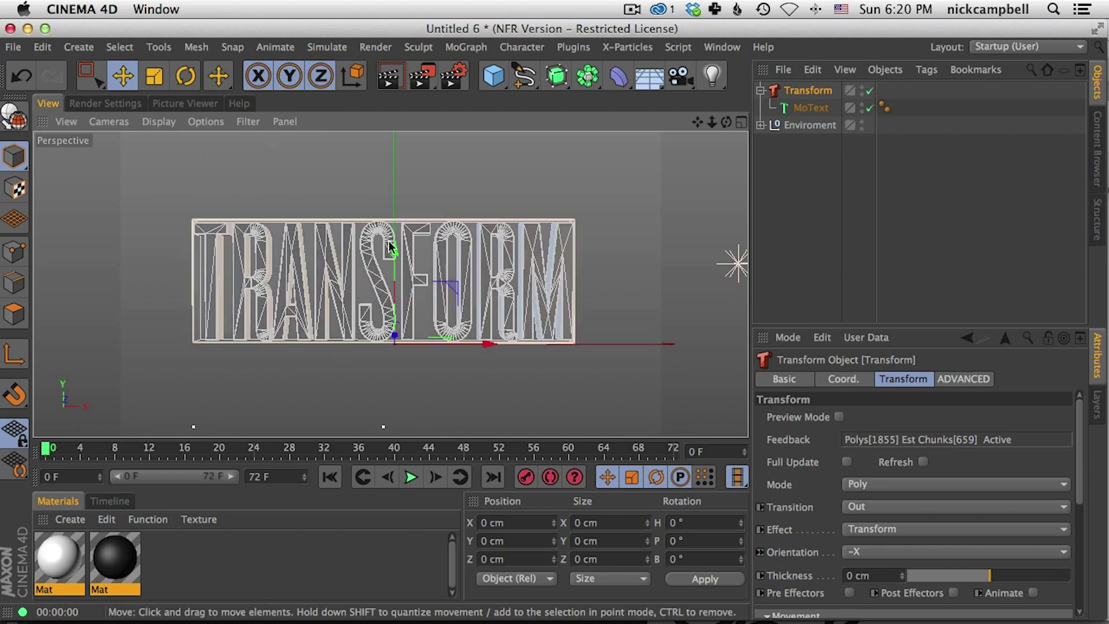
scroll(392, 300, "up", 2)
scroll(399, 296, "down", 1)
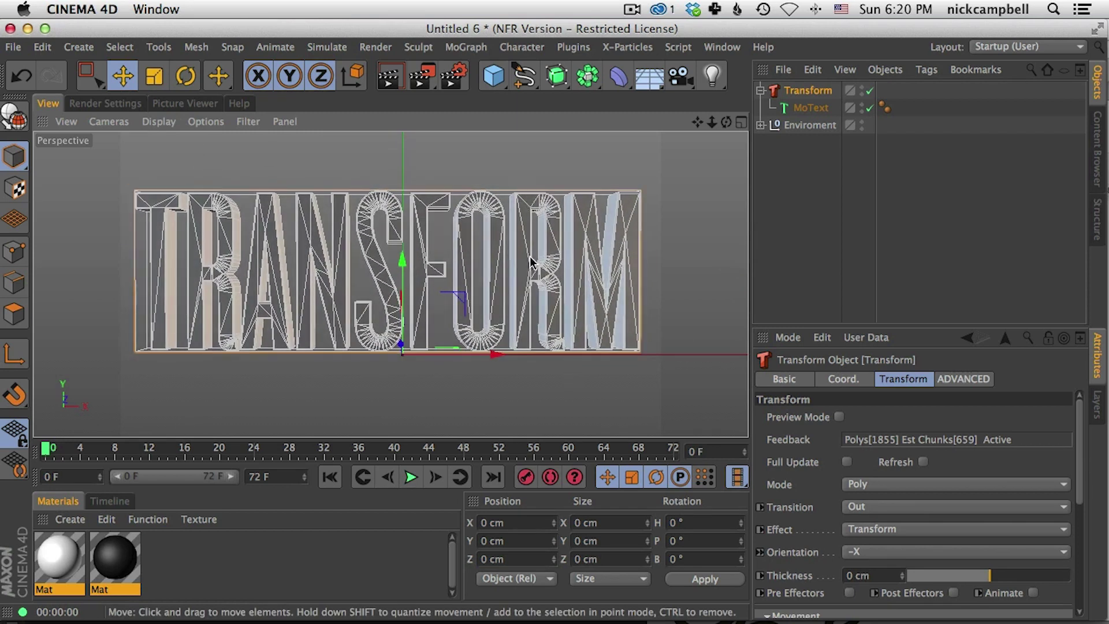
left_click(410, 476)
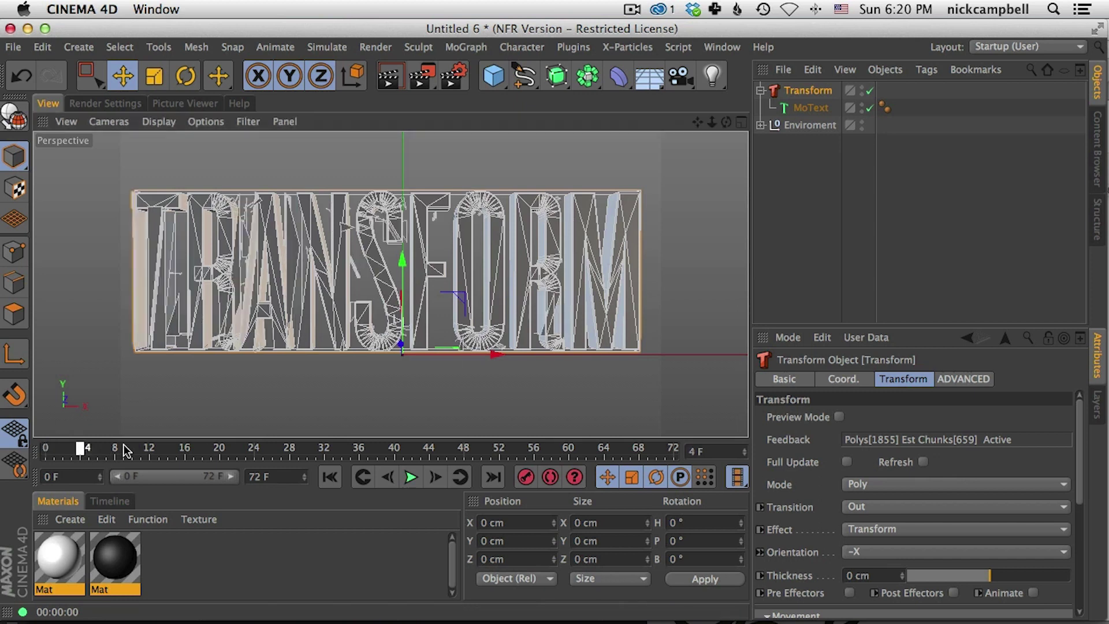
left_click_drag(399, 448, 46, 449)
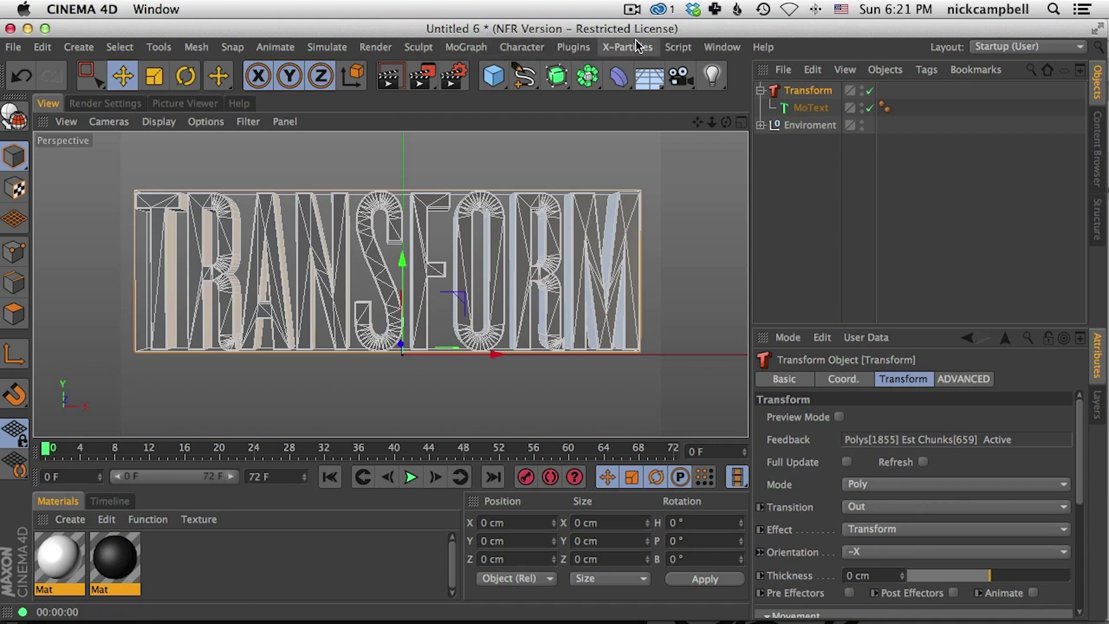
Add a SuperText object inside Transform with MoText as its child, and refresh the Transform object
left_click(573, 47)
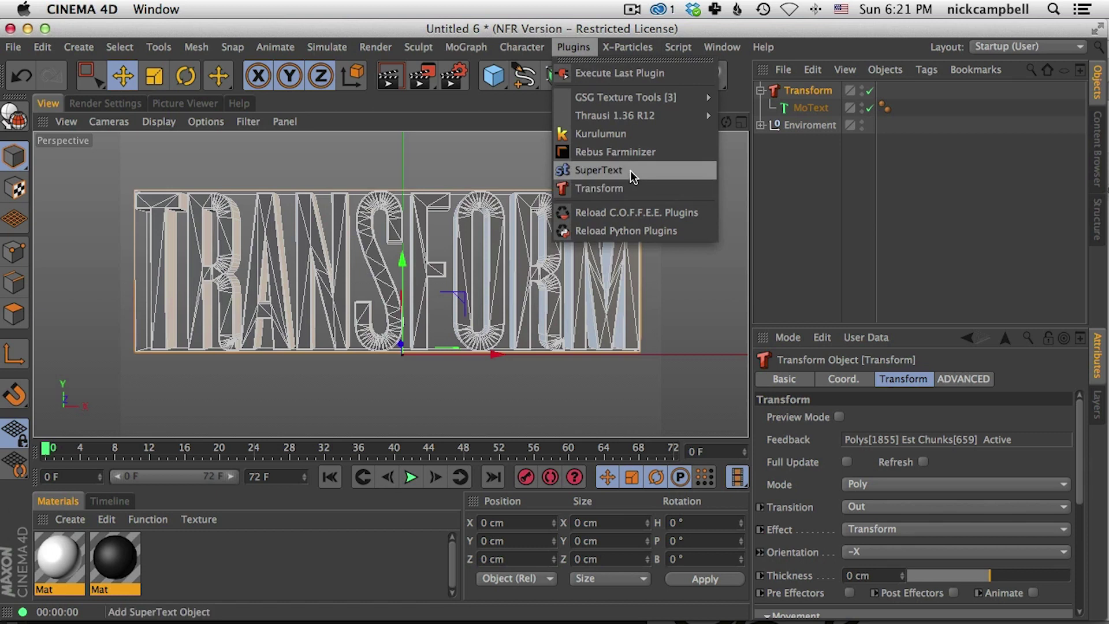
left_click(630, 171)
left_click_drag(808, 90, 812, 112)
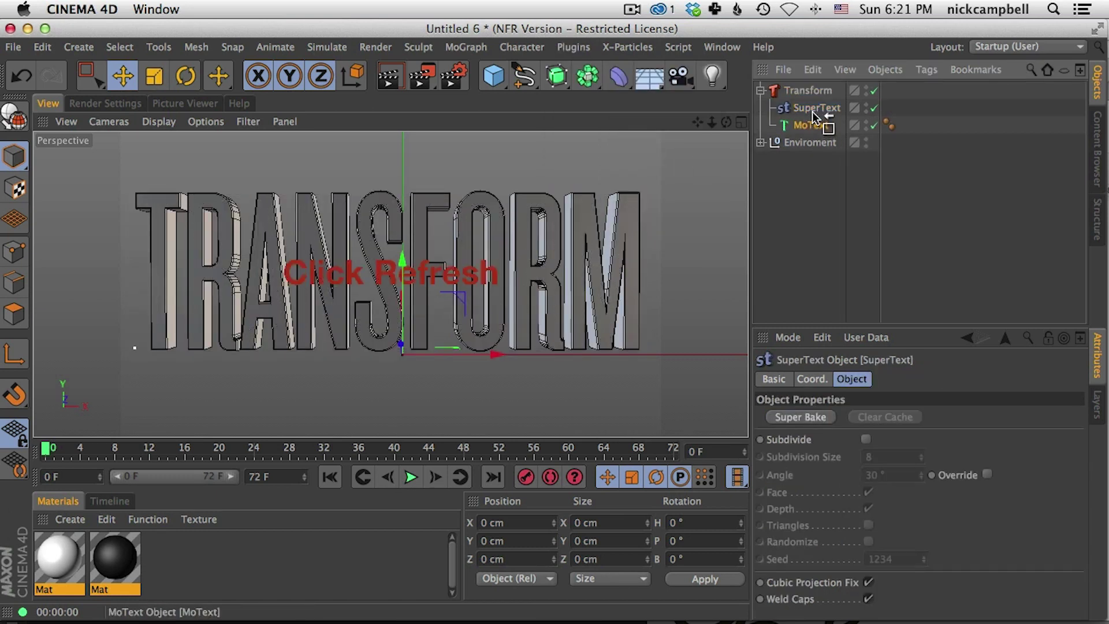
left_click_drag(812, 106, 812, 107)
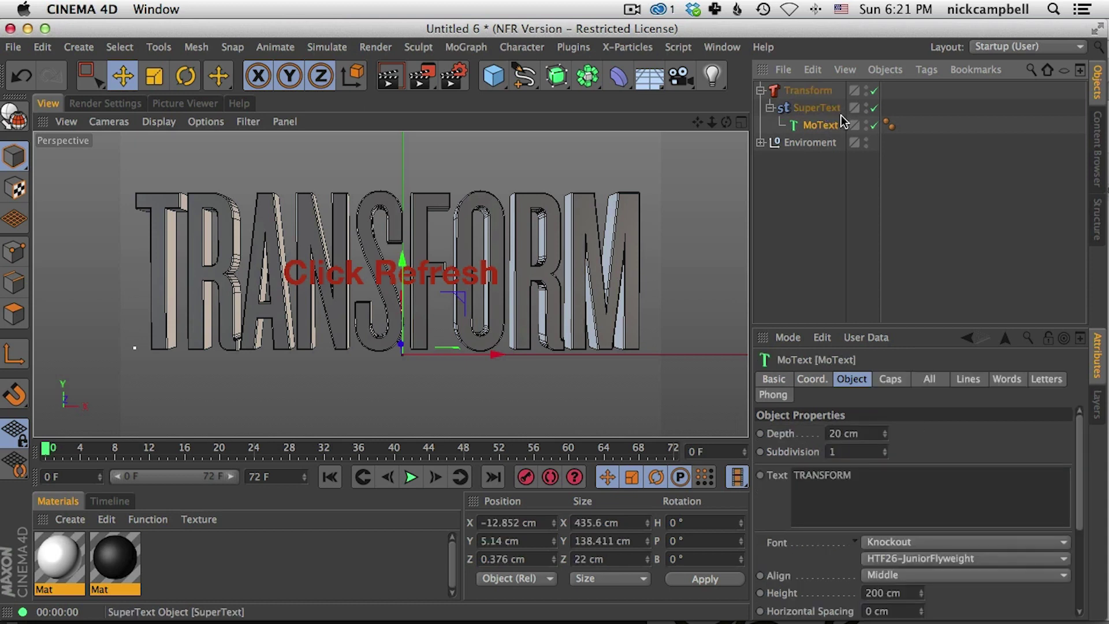
left_click(813, 183)
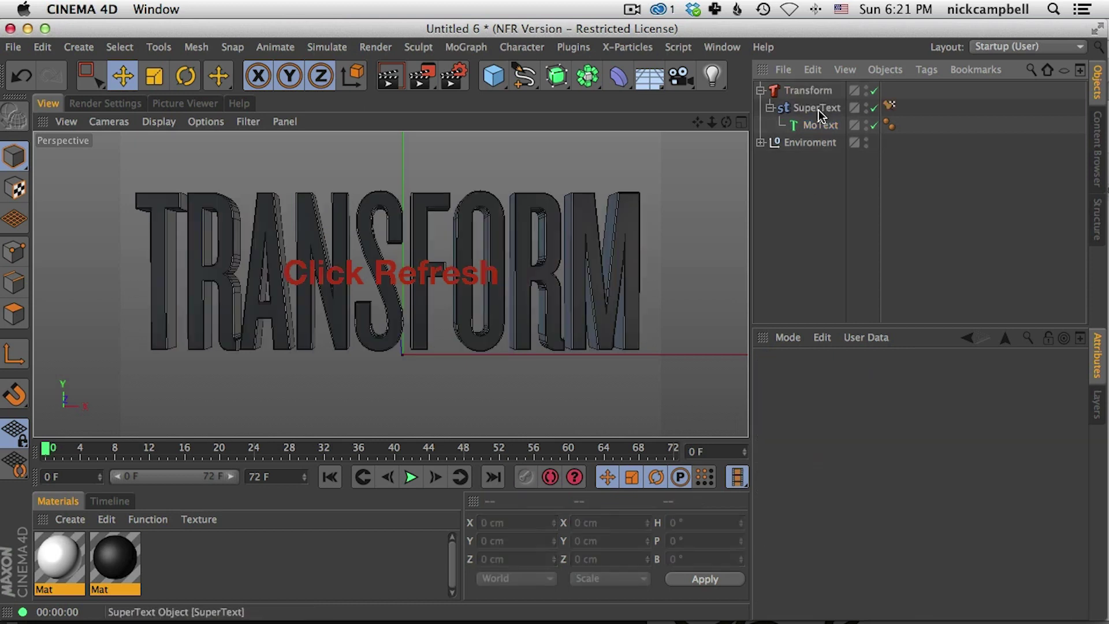
left_click(792, 91)
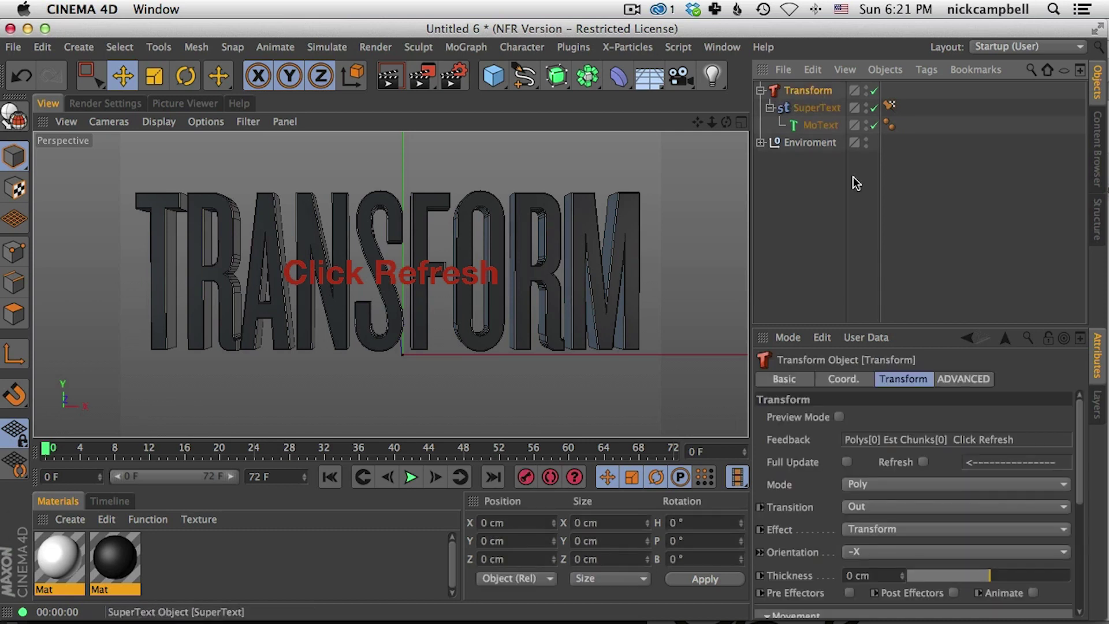
left_click(923, 462)
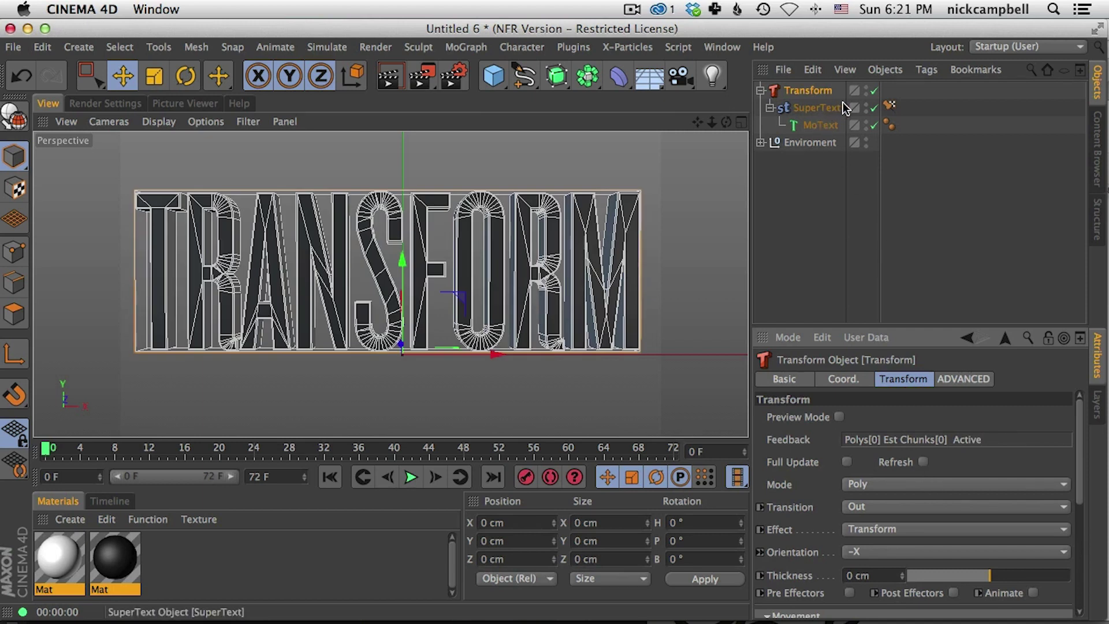
Disable the Transform object and turn on Subdivide for SuperText to inspect the text's mesh
left_click(874, 91)
left_click(815, 108)
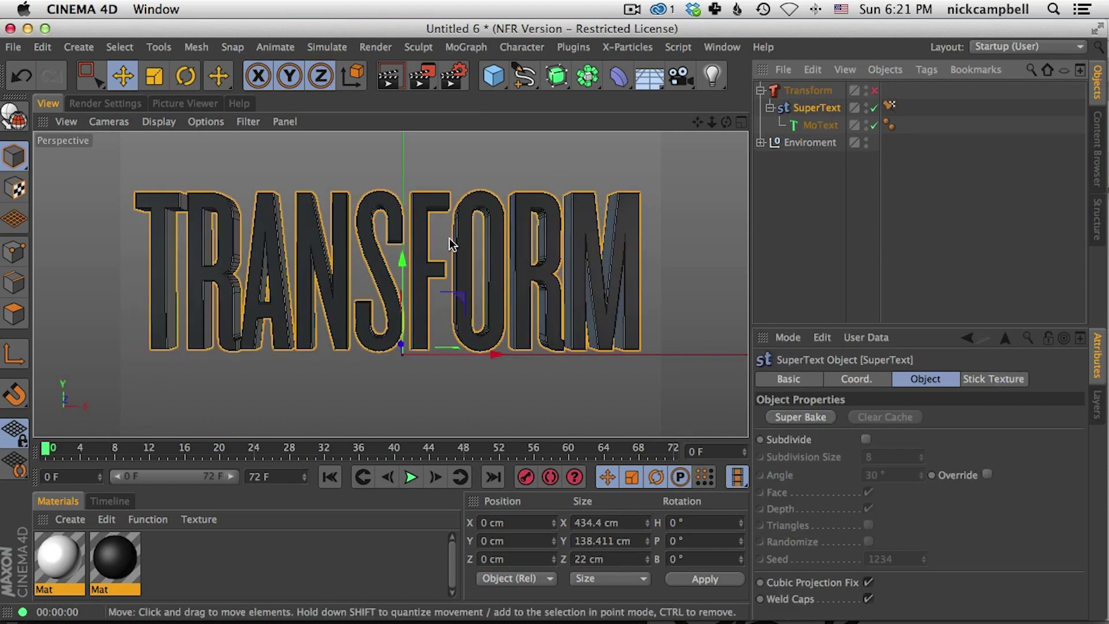
left_click(867, 439)
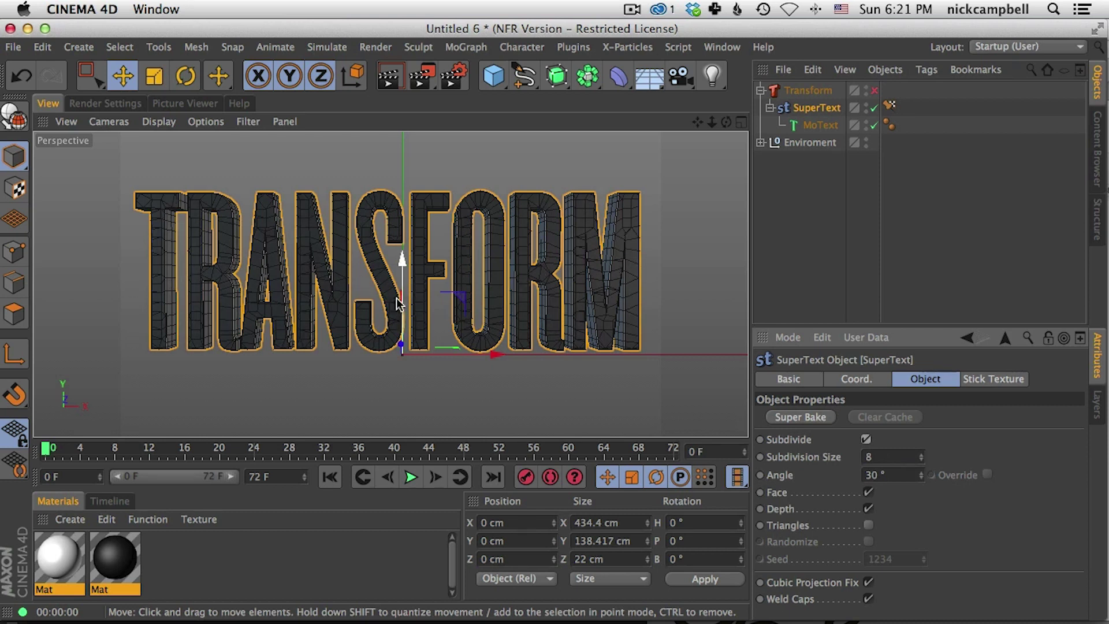
middle_click_drag(497, 283, 486, 292, "alt")
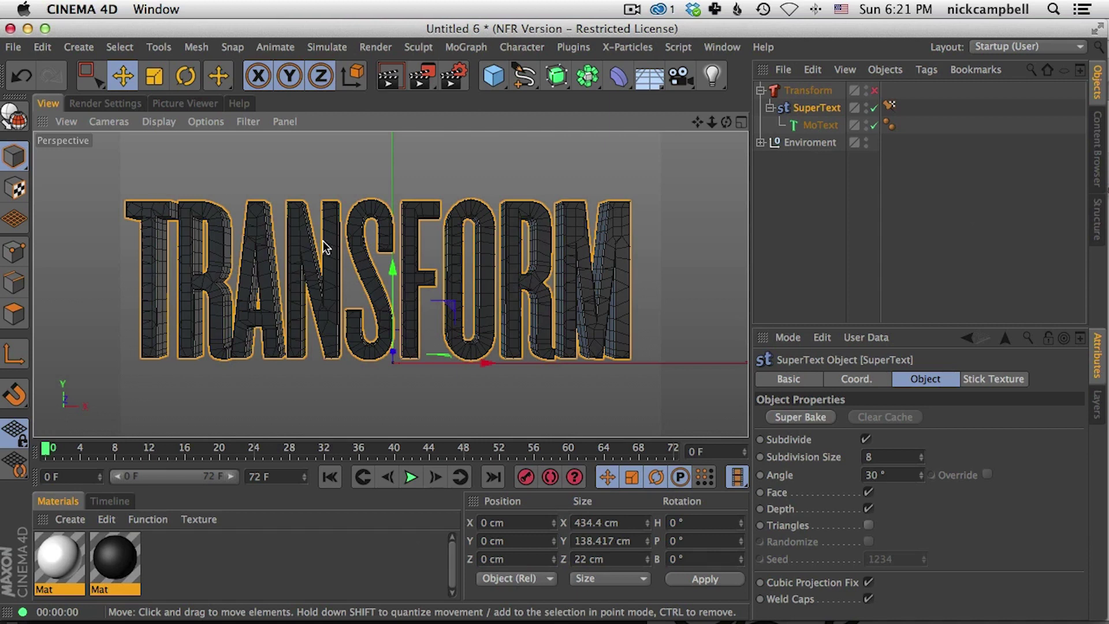
mouse_move(519, 252)
left_mouse_down("alt")
mouse_move(507, 276)
mouse_move(445, 309)
mouse_move(245, 339)
mouse_move(171, 319)
mouse_move(51, 316)
mouse_move(178, 339)
mouse_move(449, 313)
mouse_move(525, 255)
mouse_move(537, 260)
left_mouse_up("alt")
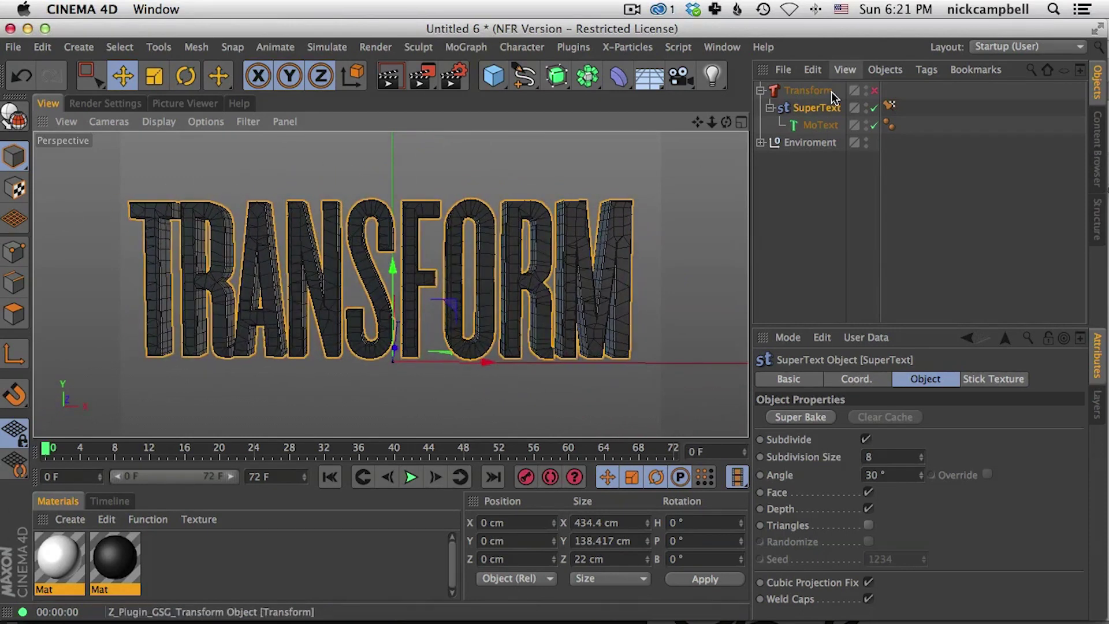
Set the SuperText object's subdivision size to 15
left_click(911, 460)
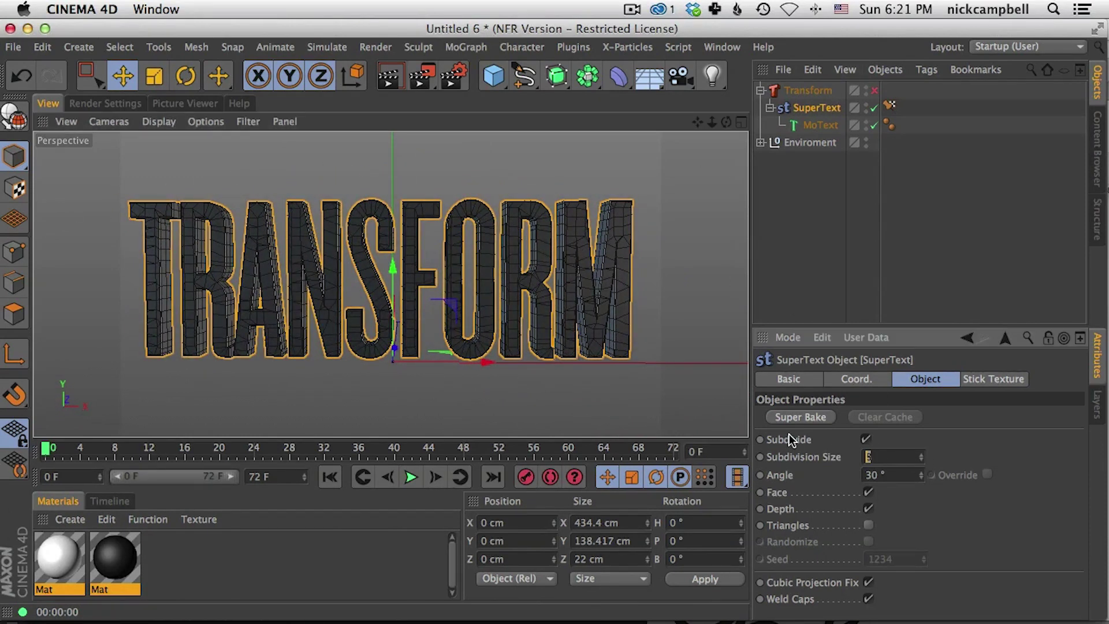
type("15")
key("Return")
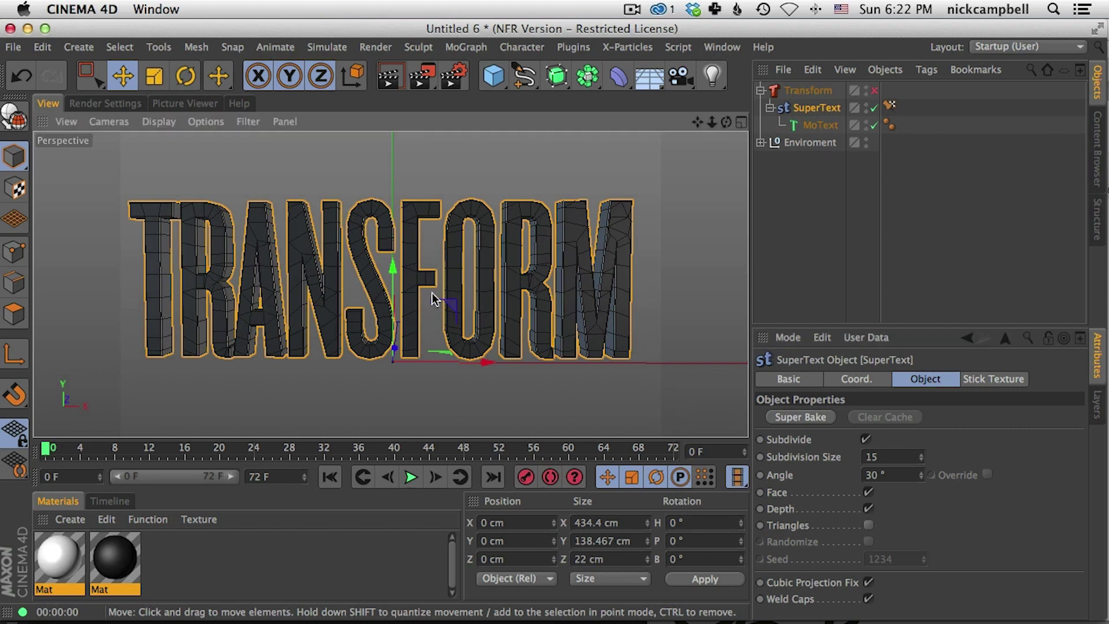
scroll(404, 296, "down", 3)
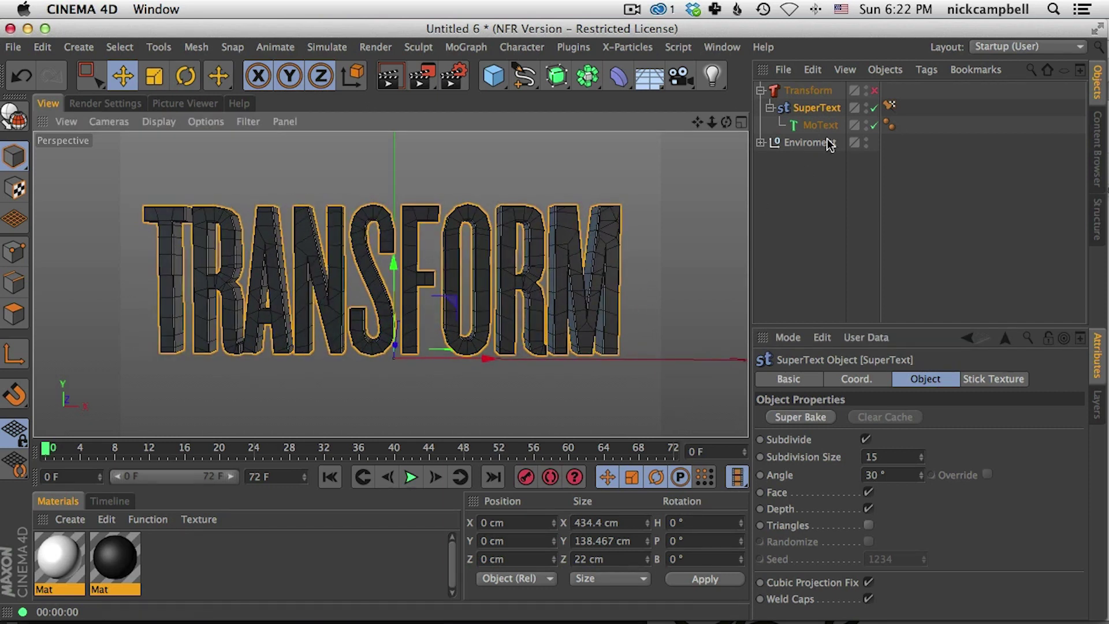
Re-enable and refresh the Transform object, and scrub the subdivided text's animation to about frame 37
left_click(820, 90)
left_click(874, 90)
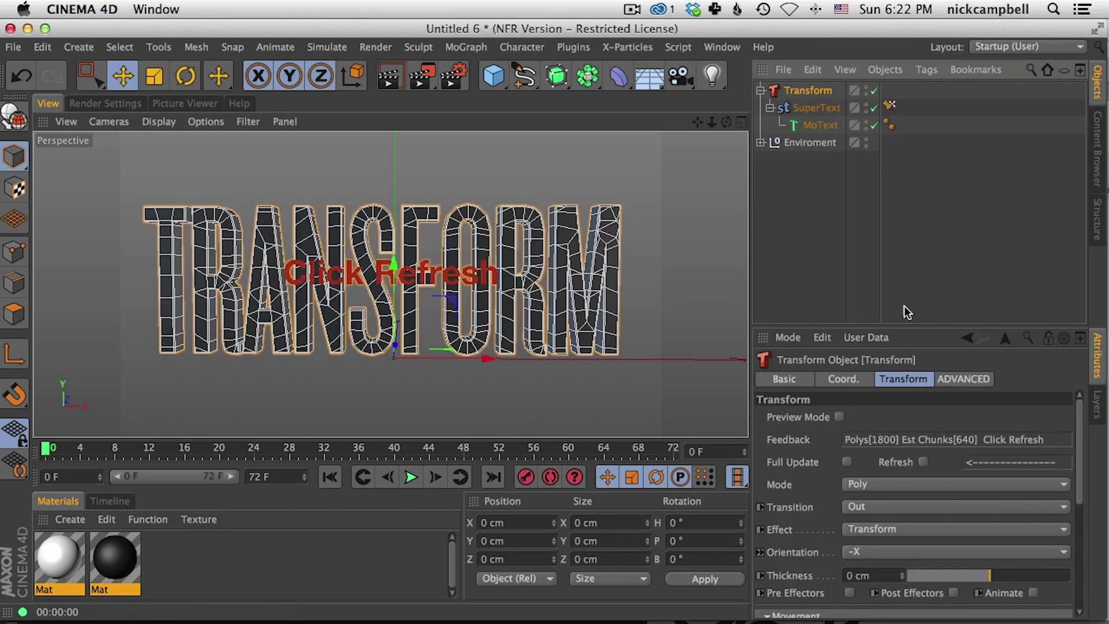
left_click(922, 461)
left_click(367, 450)
left_click_drag(296, 448, 351, 448)
left_click_drag(267, 464, 366, 459)
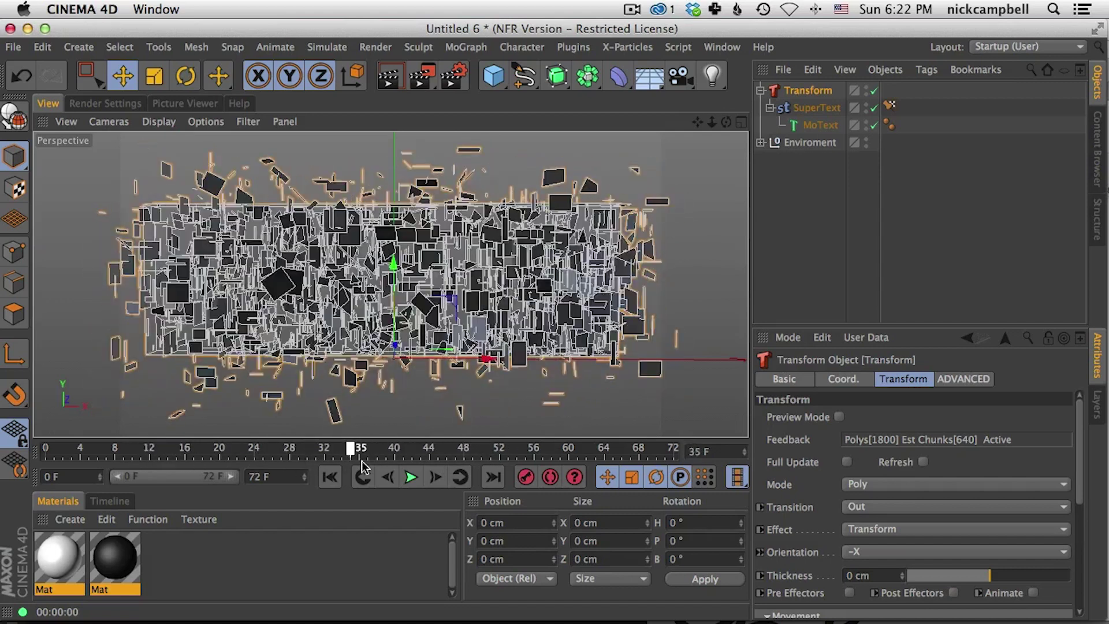
Set the Transform object's effect to Poly - 8bit and scrub the animation to frame 34
left_click(900, 529)
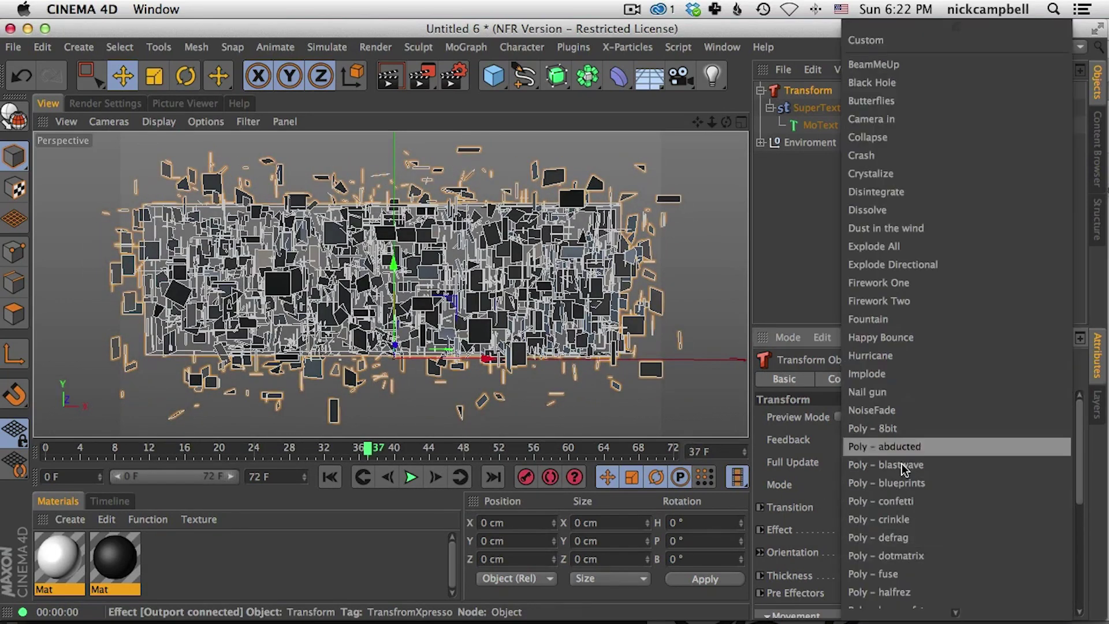
left_click(917, 428)
left_click_drag(357, 452, 254, 453)
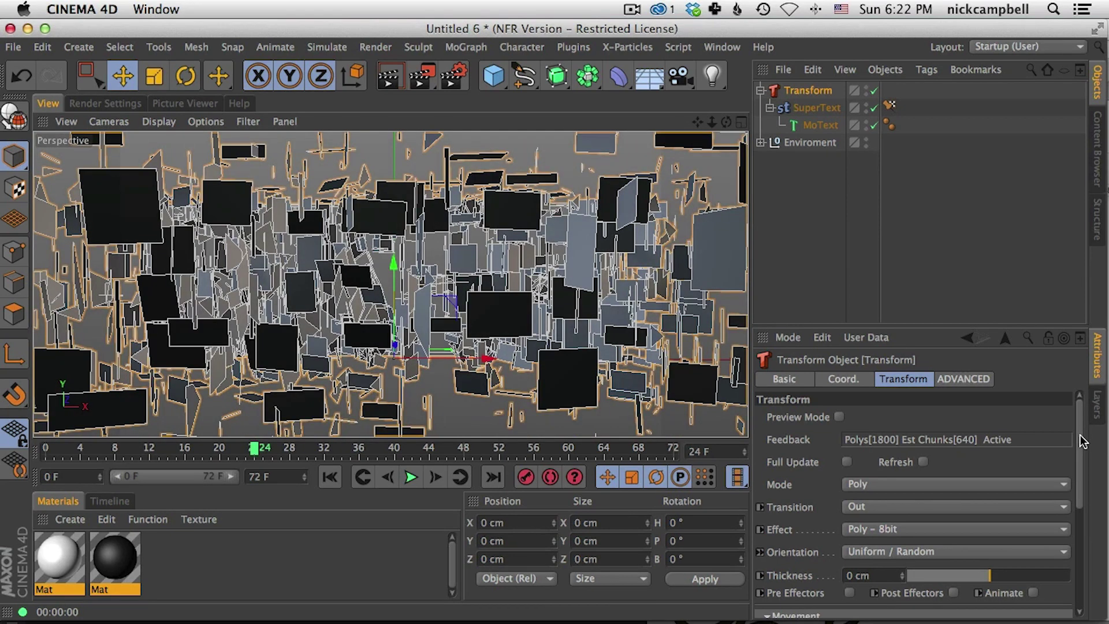
left_click_drag(1083, 442, 1090, 514)
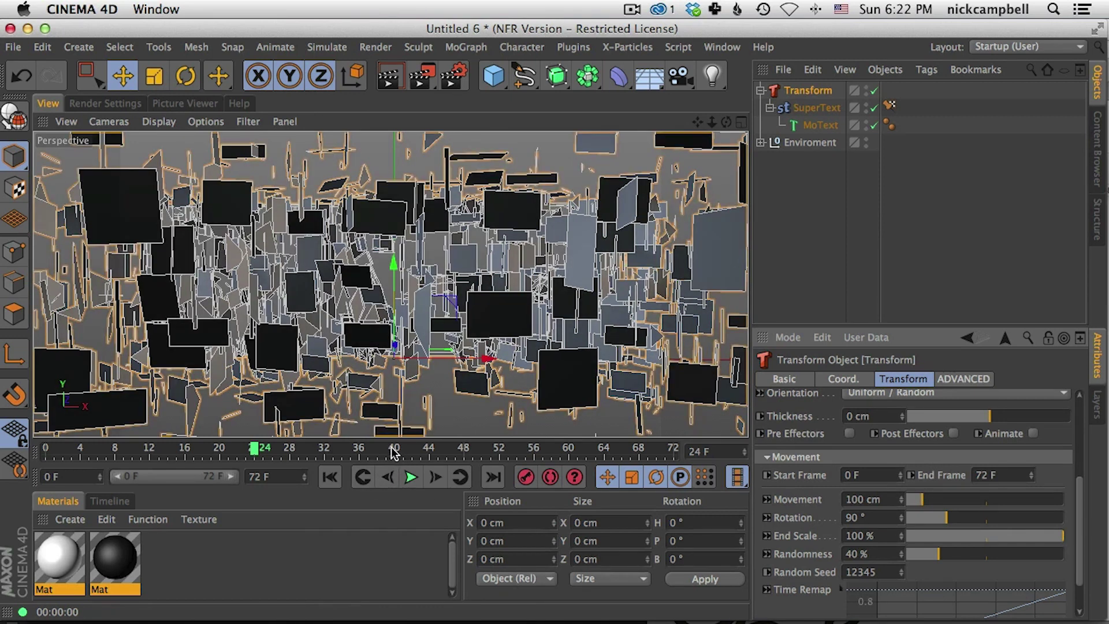
mouse_move(393, 452)
left_mouse_down()
mouse_move(104, 452)
mouse_move(386, 460)
left_mouse_up()
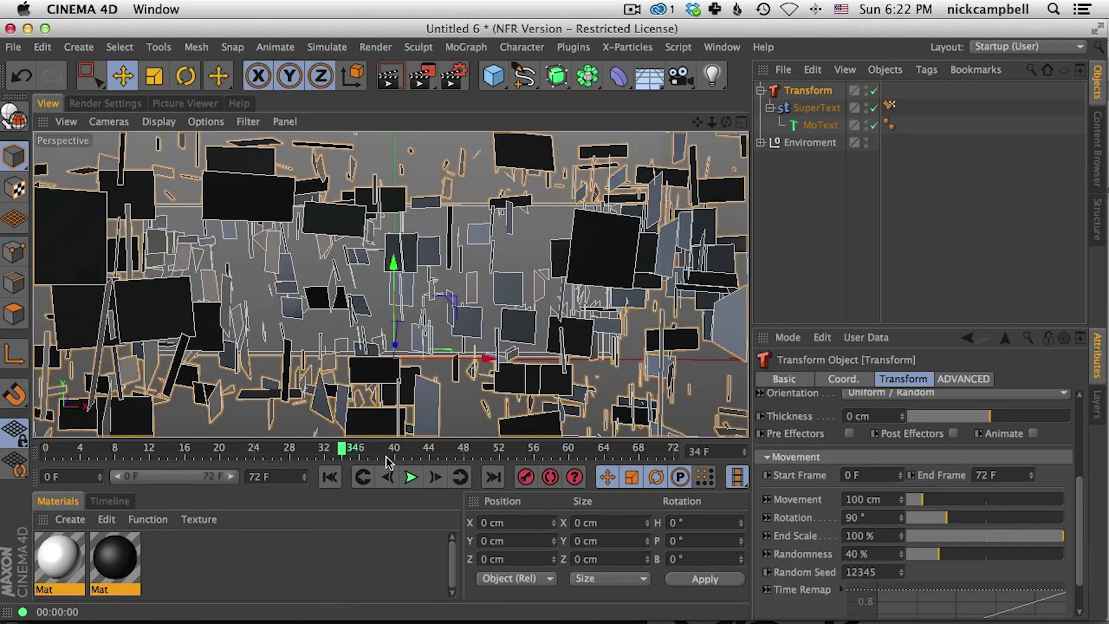
Reduce the Transform object's Movement to 14 cm and scrub the animation through to frame 72
left_click_drag(922, 497, 910, 505)
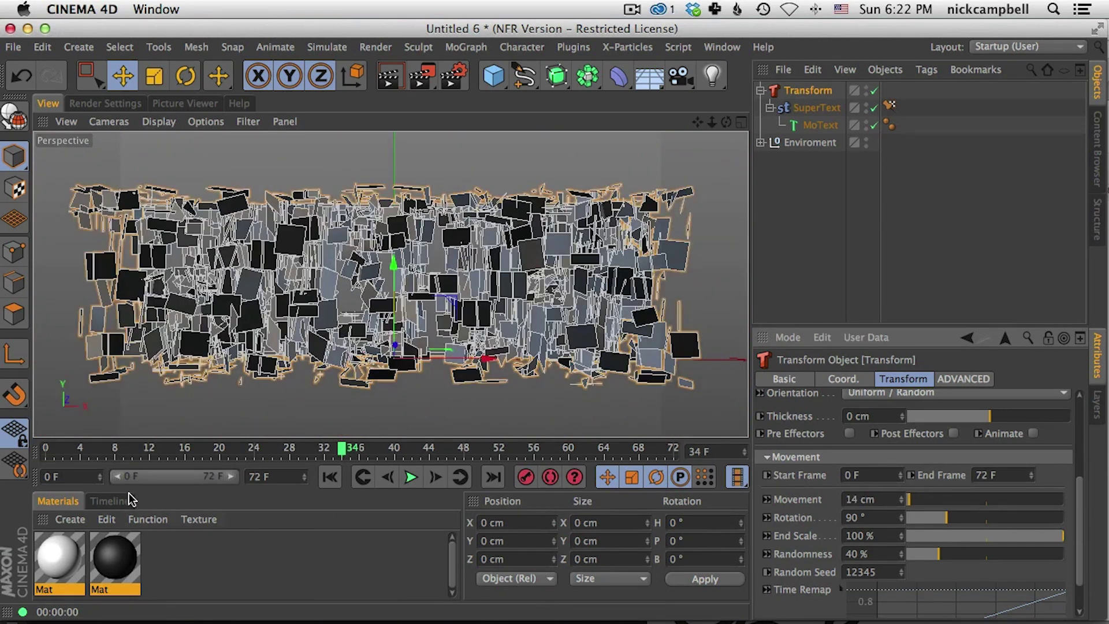
left_click_drag(118, 452, 437, 452)
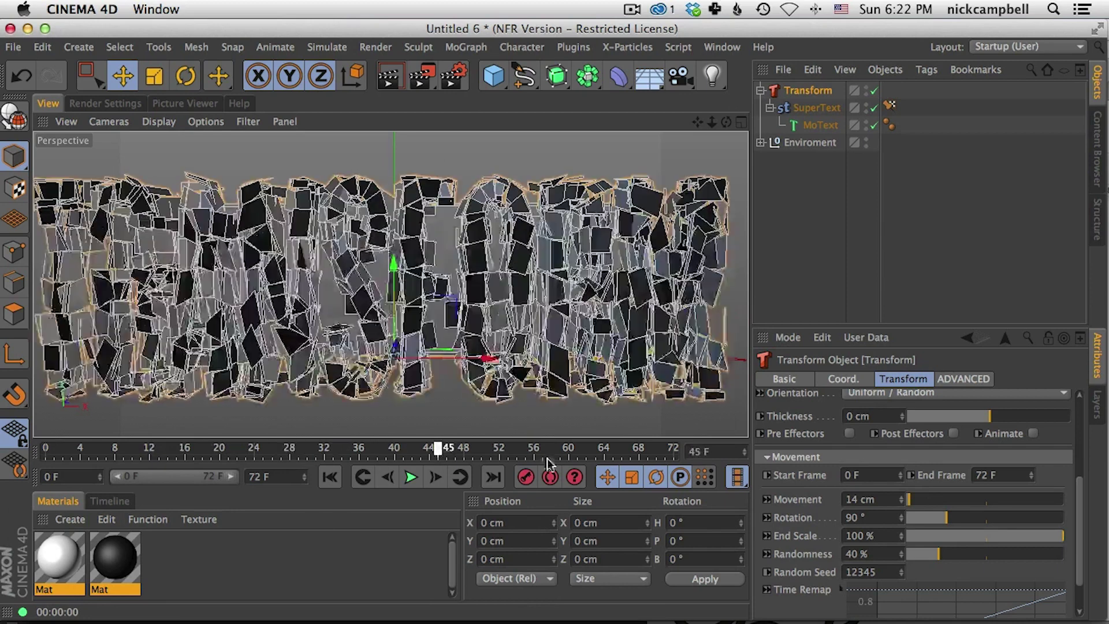
left_click_drag(547, 462, 800, 454)
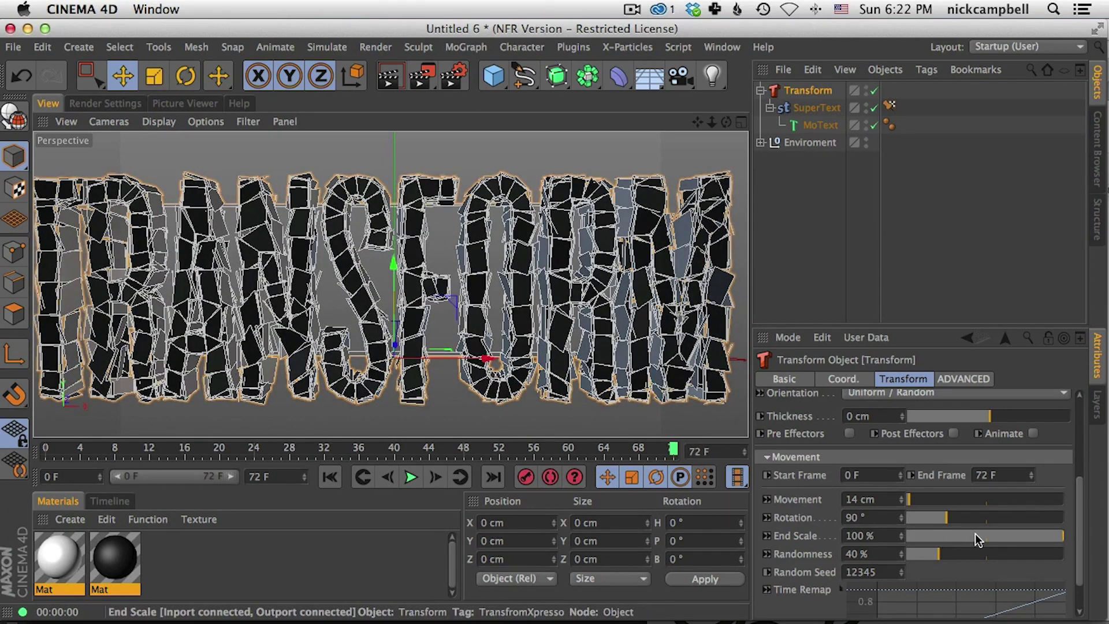
Set the End Scale to 0% and scrub the shrinking pieces back and forth, stopping at frame 28
left_click_drag(1034, 532, 743, 538)
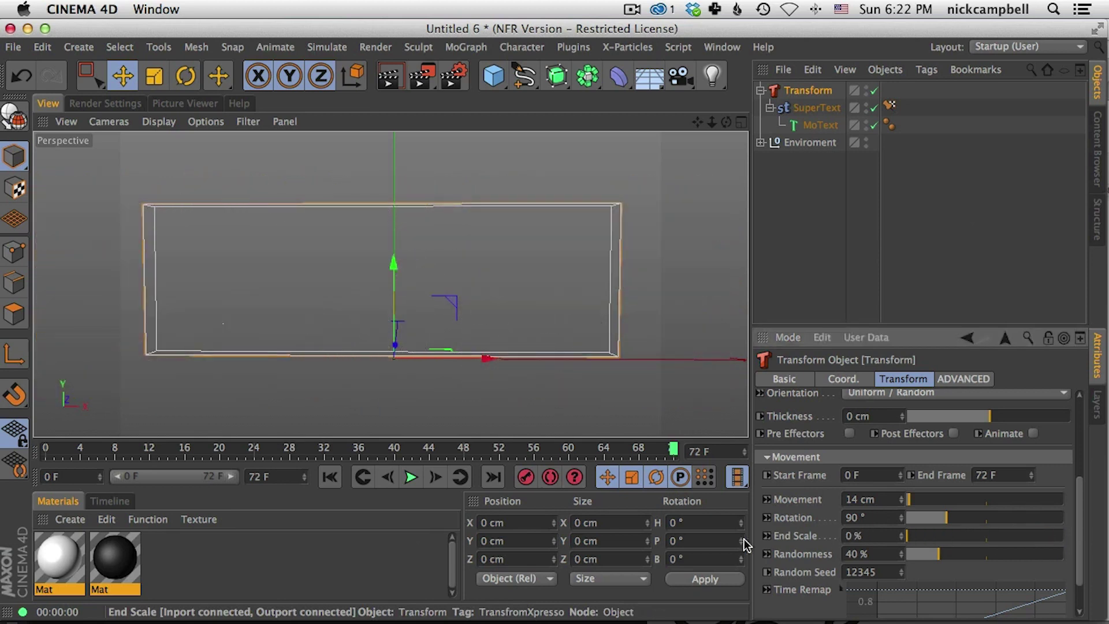
left_click(64, 453)
left_click_drag(156, 452, 586, 452)
left_click_drag(369, 451, 172, 477)
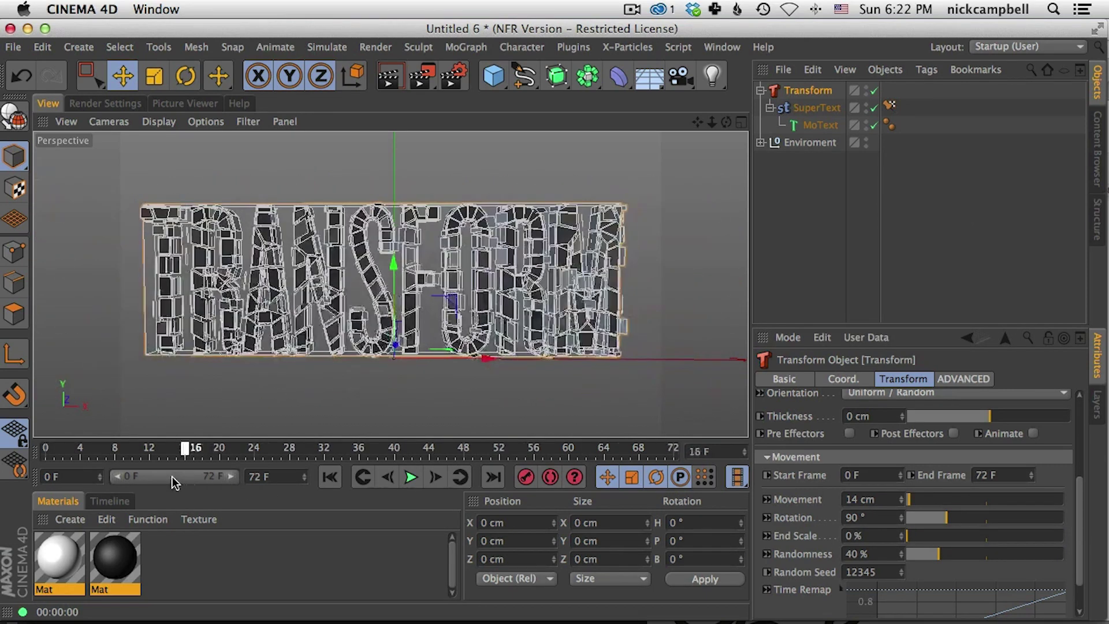
left_click_drag(97, 452, 626, 459)
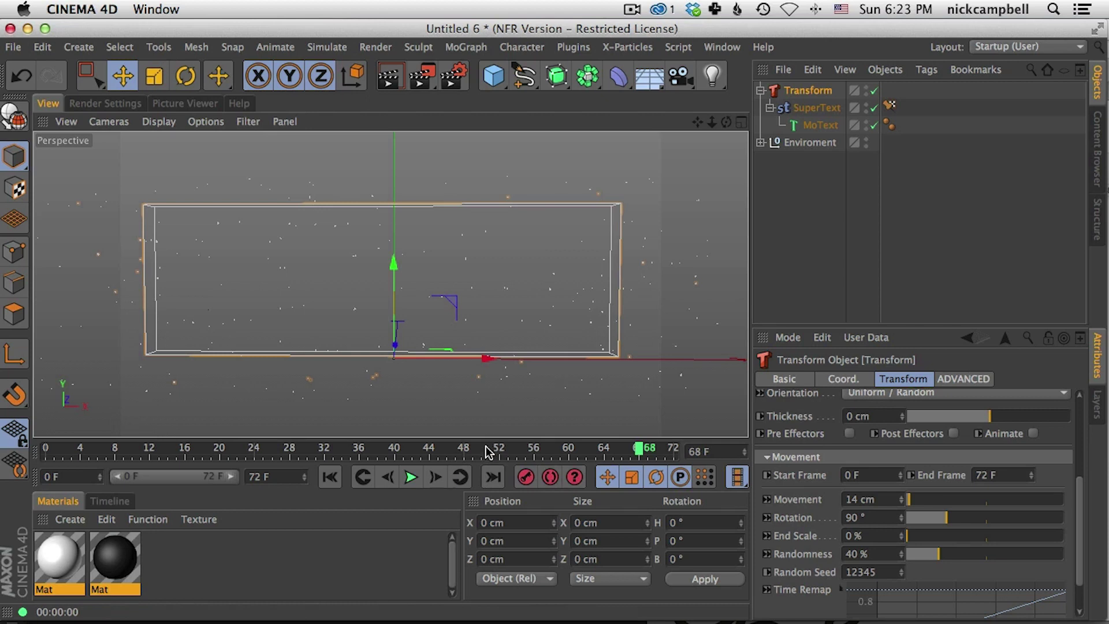
left_click(289, 452)
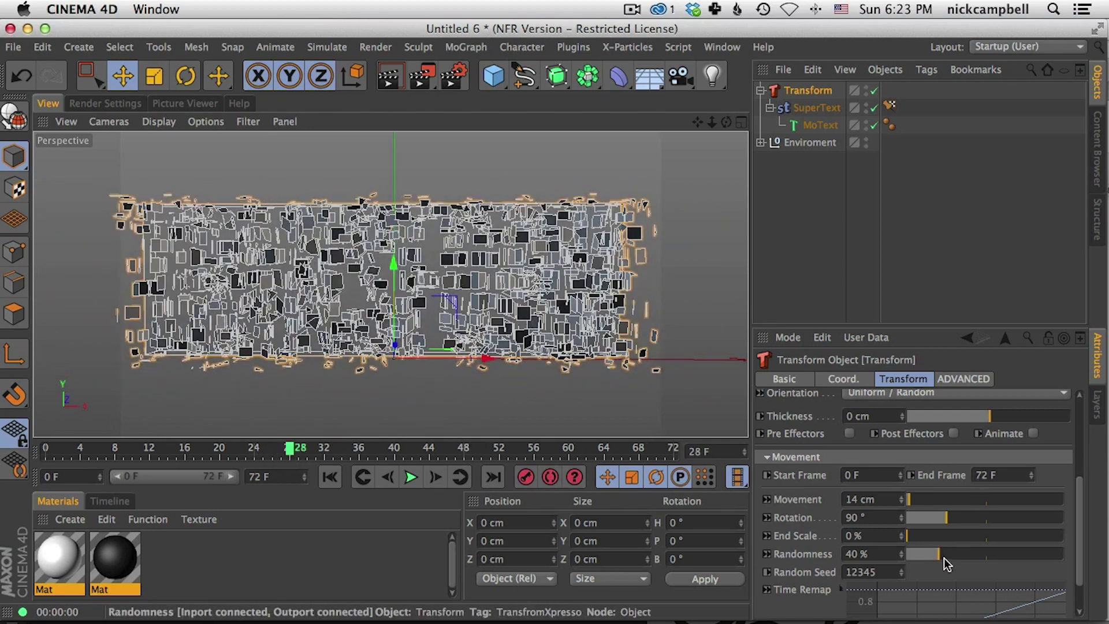
Set Randomness to 0% and render a preview of the text in the viewport at frame 16
left_click_drag(931, 552, 869, 557)
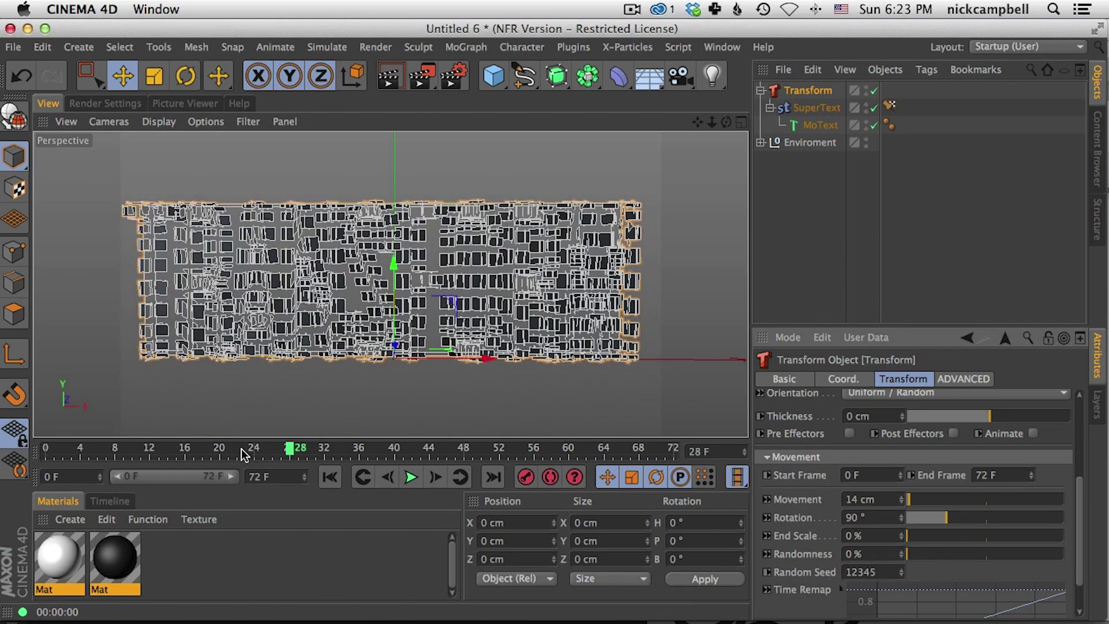
left_click_drag(242, 455, 185, 457)
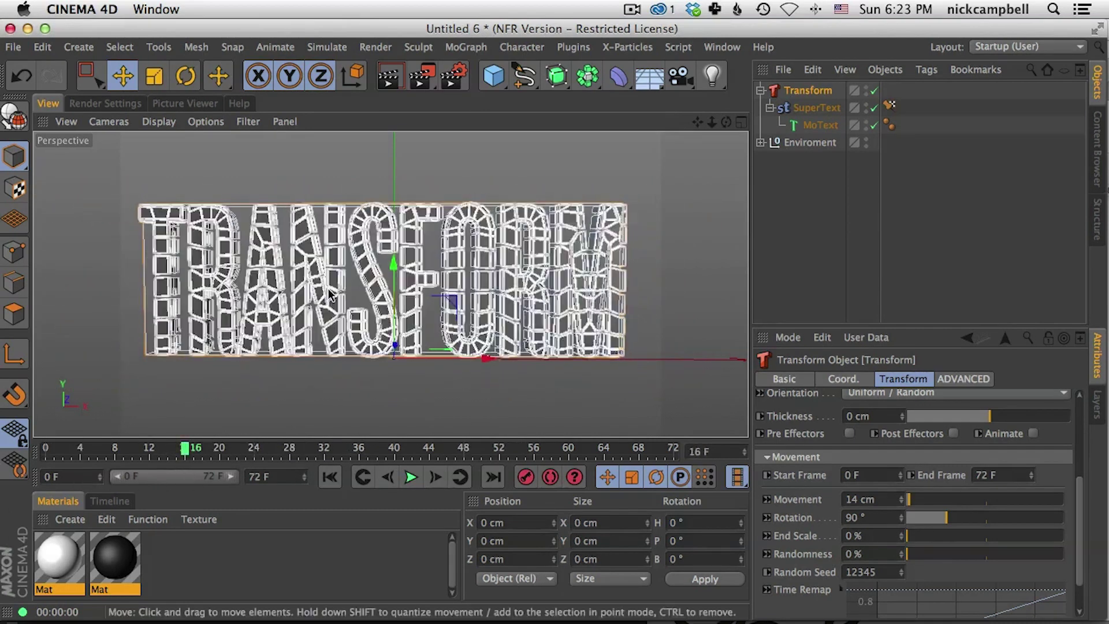
left_click(389, 76)
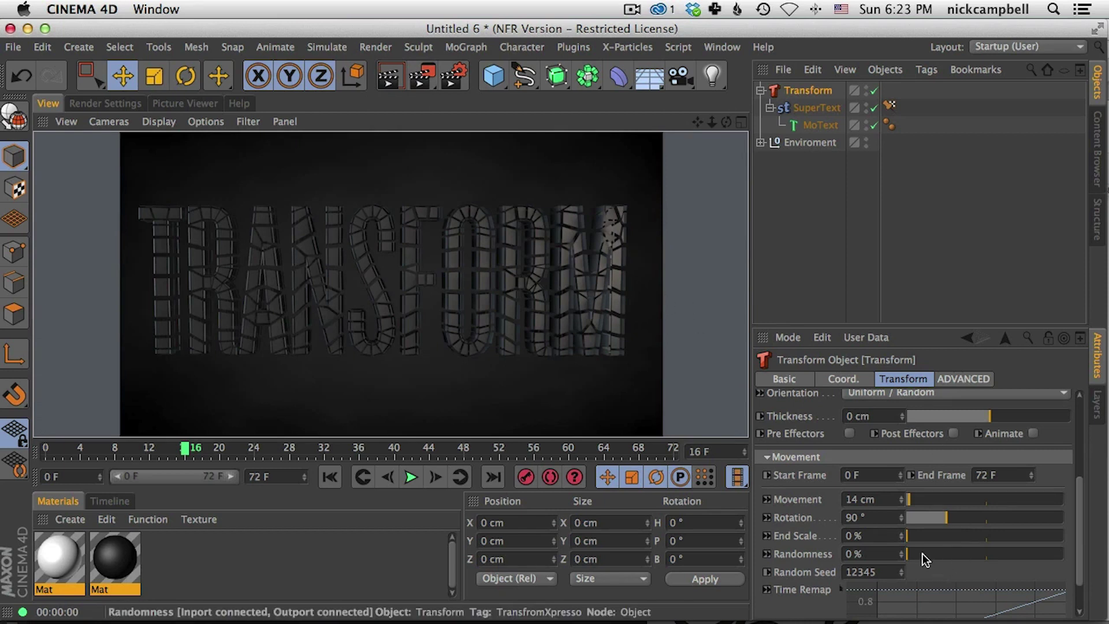
Raise Randomness to 152%, reduce it to 88%, and scrub the animation to frame 31
left_click_drag(926, 552, 1026, 553)
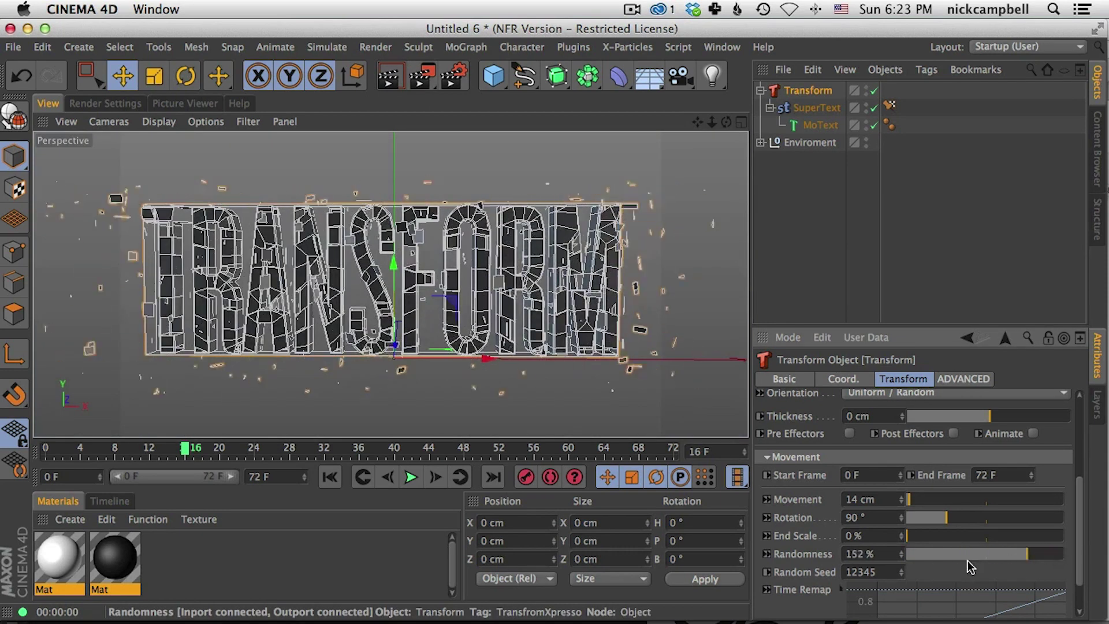
left_click(971, 555)
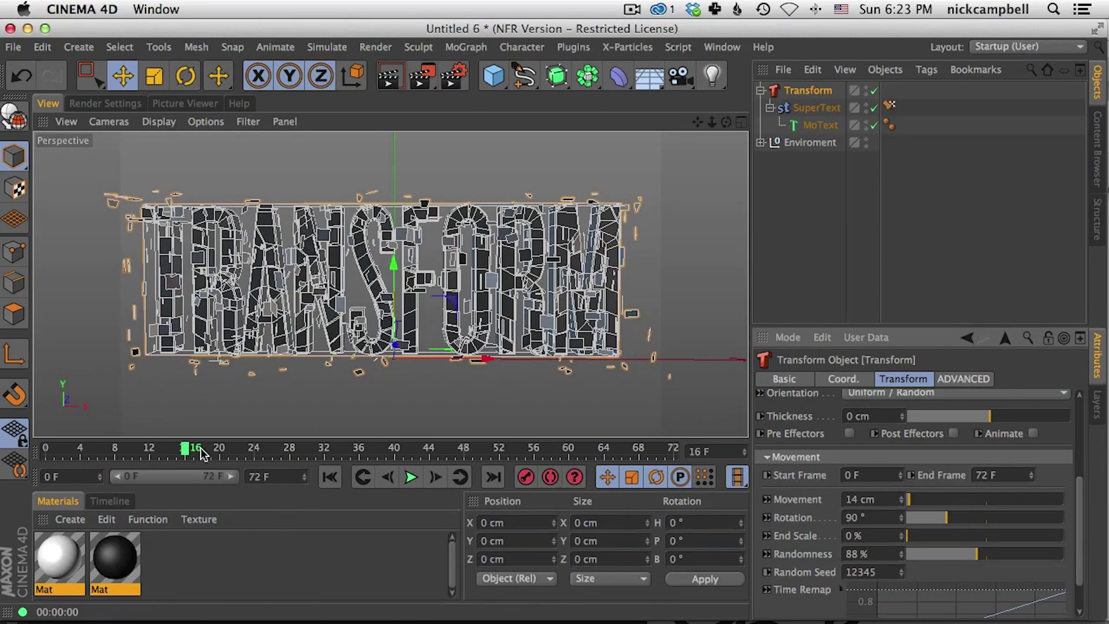
left_click_drag(202, 454, 315, 458)
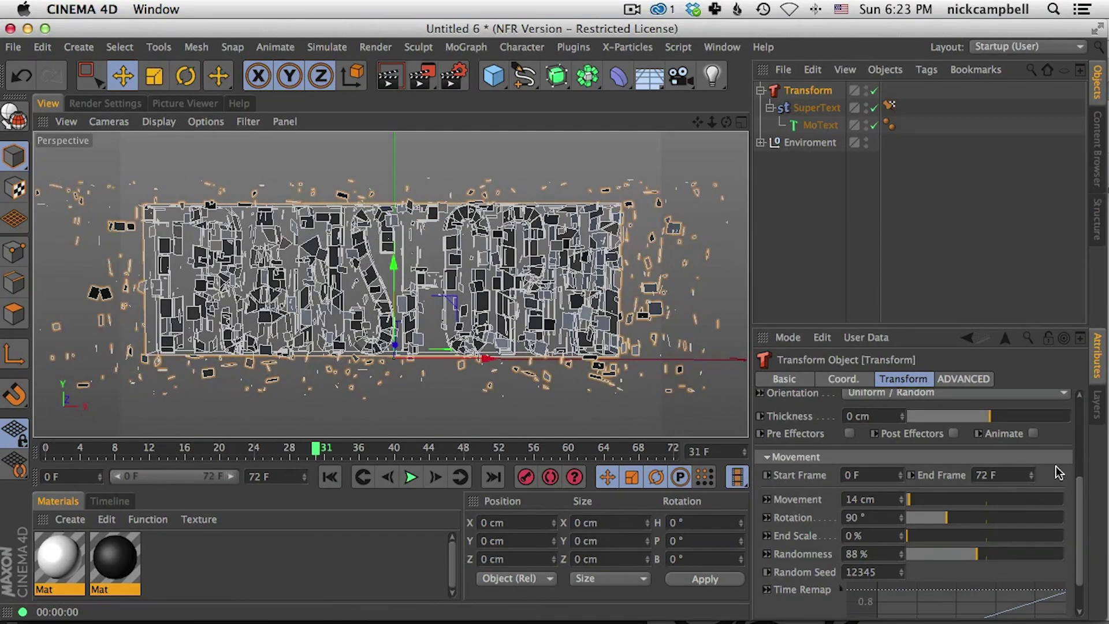
Set the Transform object's Orientation to +X
scroll(1074, 502, "up", 6)
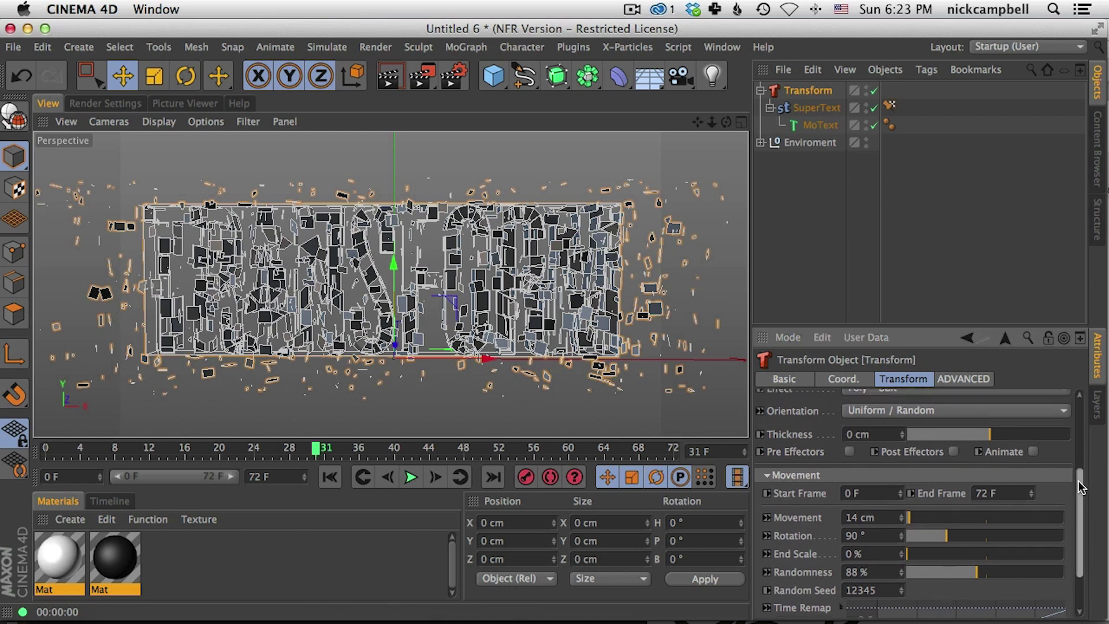
left_click(936, 508)
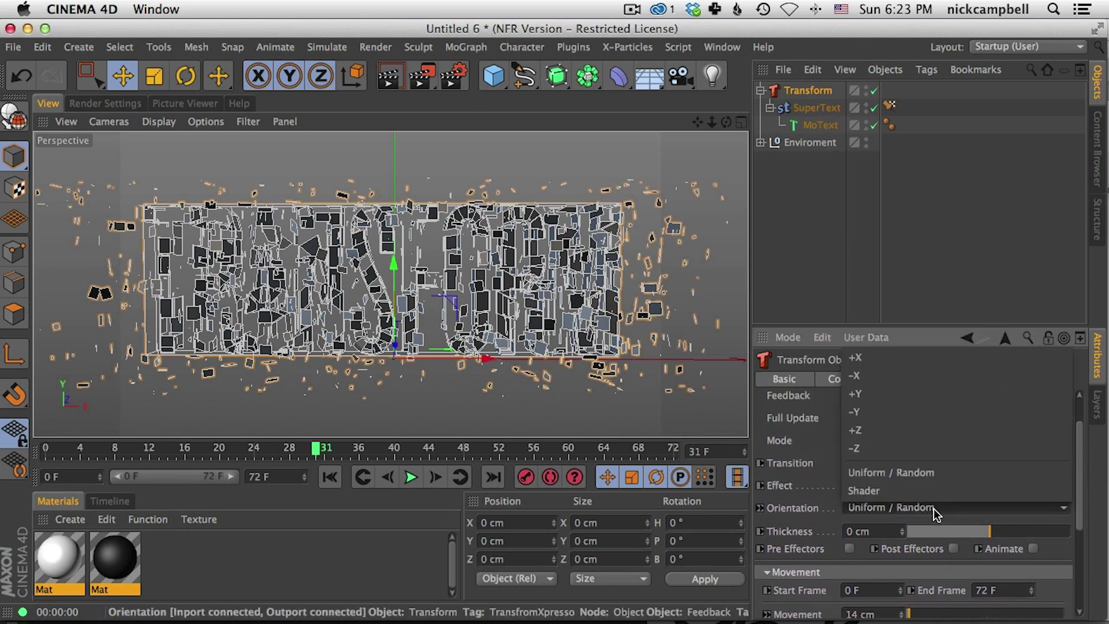
left_click(816, 496)
left_click(862, 508)
left_click(884, 357)
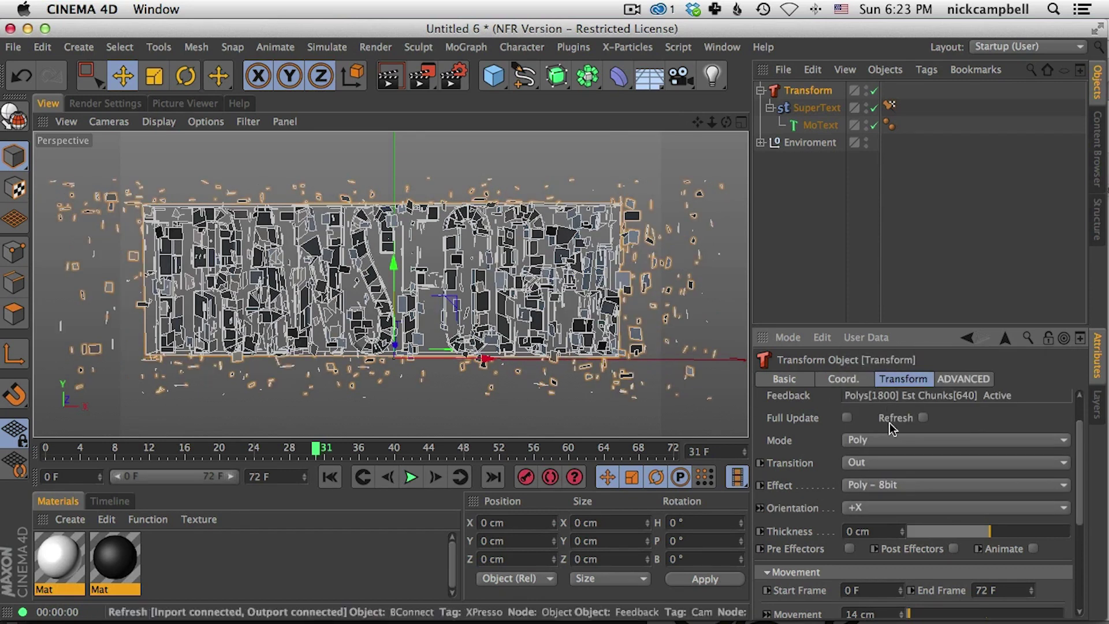
Lower Randomness to 17% and scrub the directional breakup to frame 34
scroll(1076, 508, "down", 5)
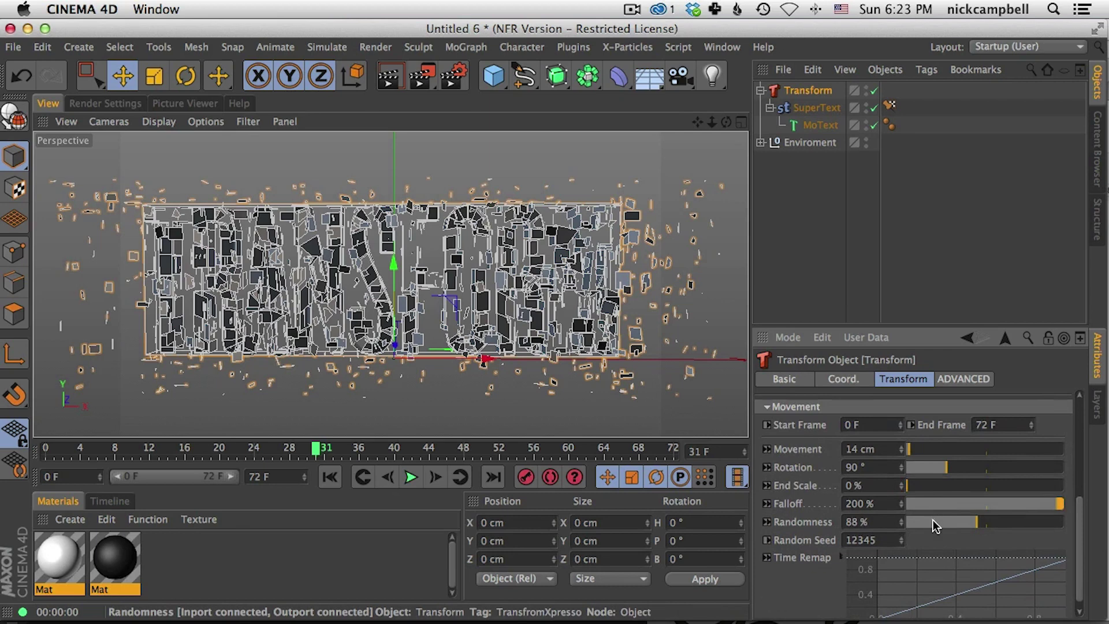
left_click_drag(933, 521, 920, 522)
left_click_drag(231, 450, 491, 453)
left_click_drag(322, 460, 346, 421)
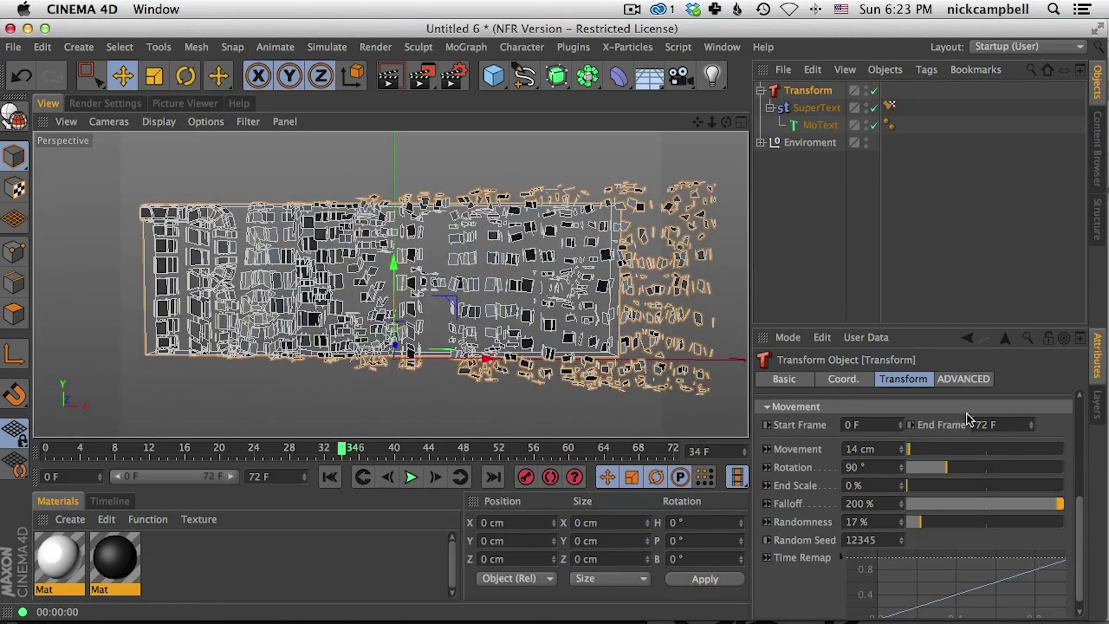
Set the Orientation to +Y, scrub the vertical breakup, and check the other orientation options, stopping at frame 31
left_click(535, 296)
scroll(857, 474, "up", 5)
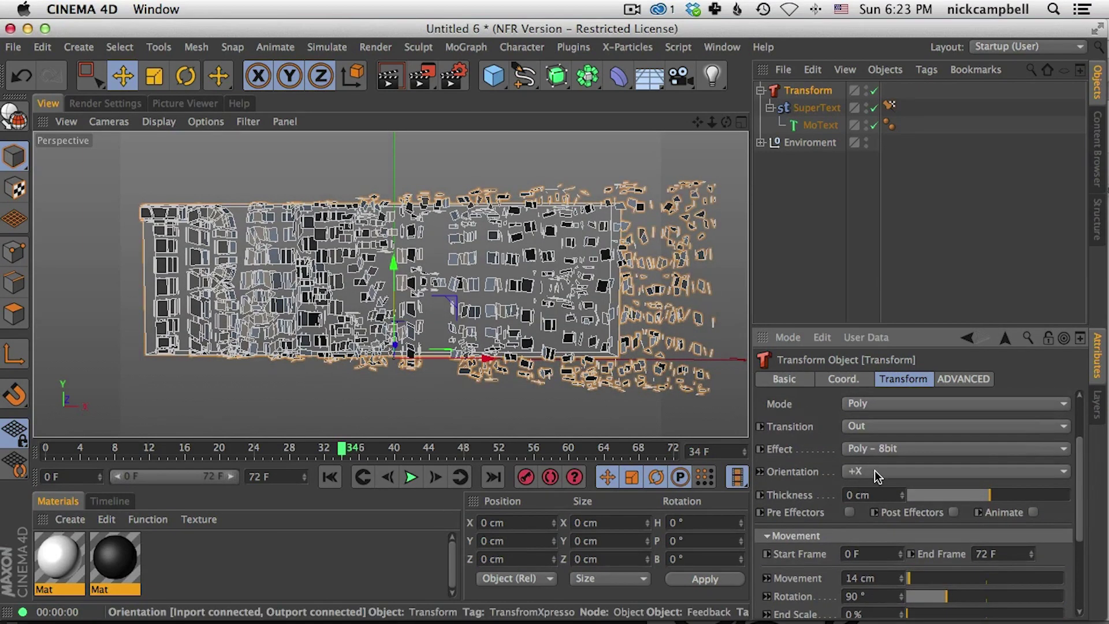
scroll(1082, 452, "down", 1)
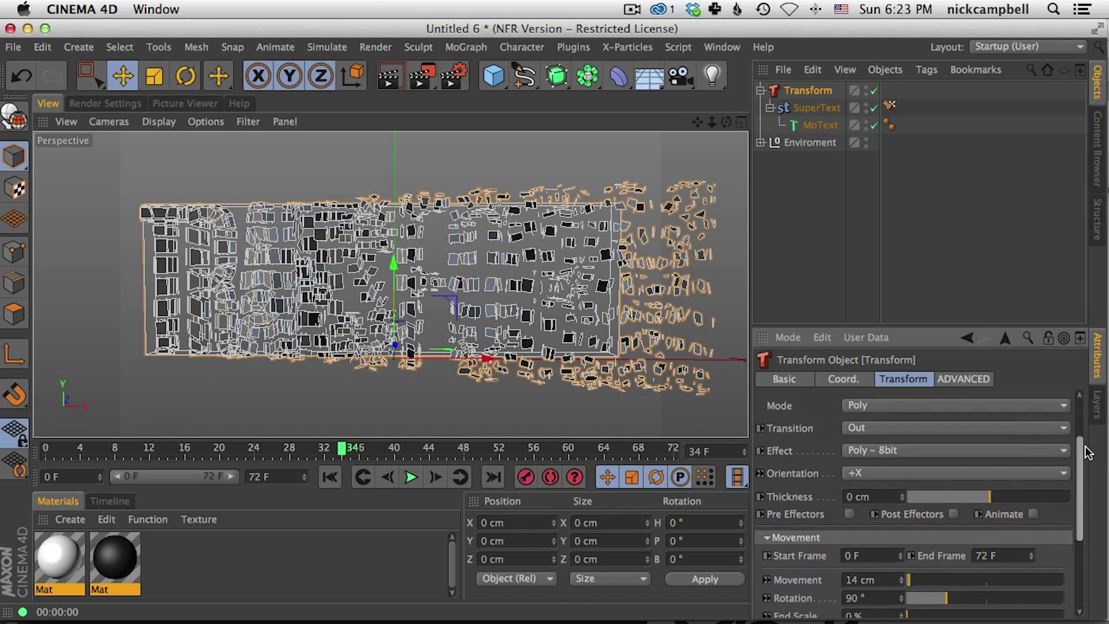
scroll(1082, 453, "down", 1)
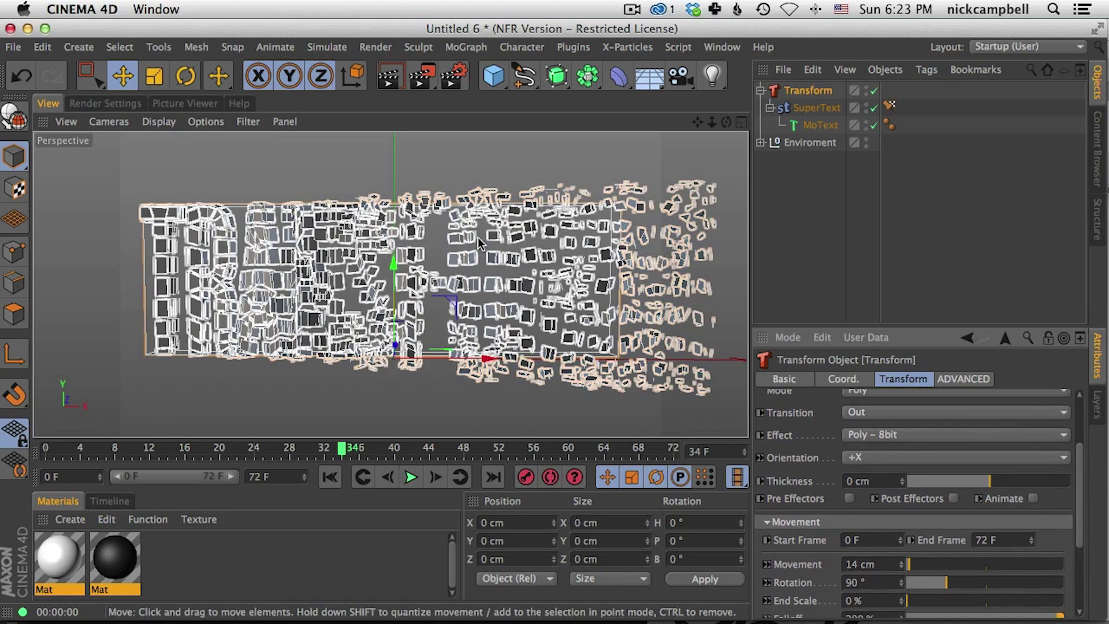
left_click(875, 456)
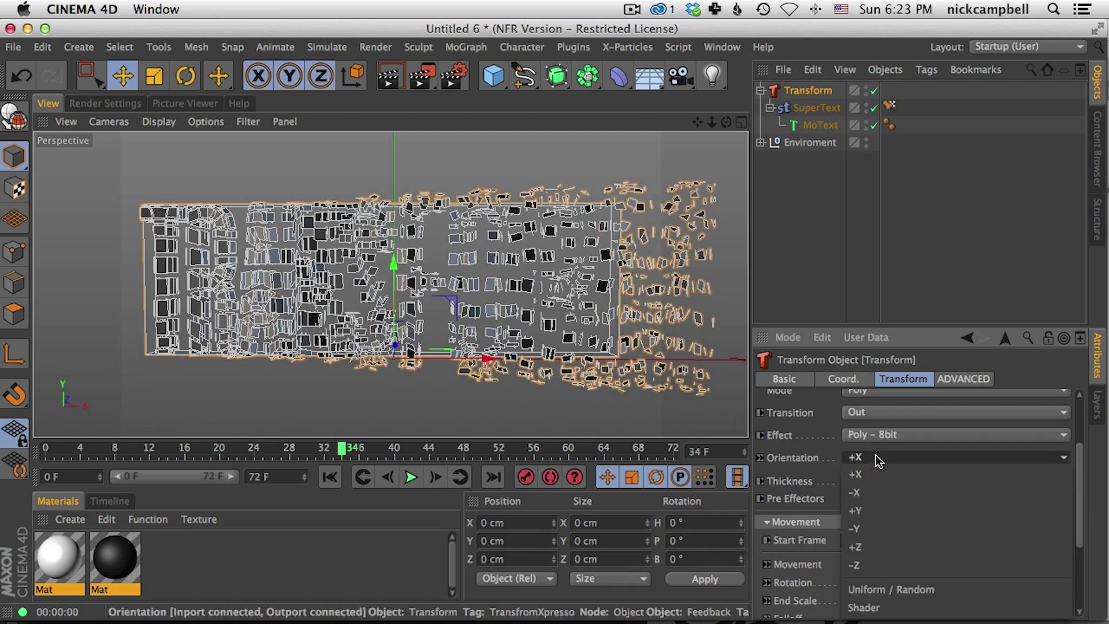
left_click(878, 509)
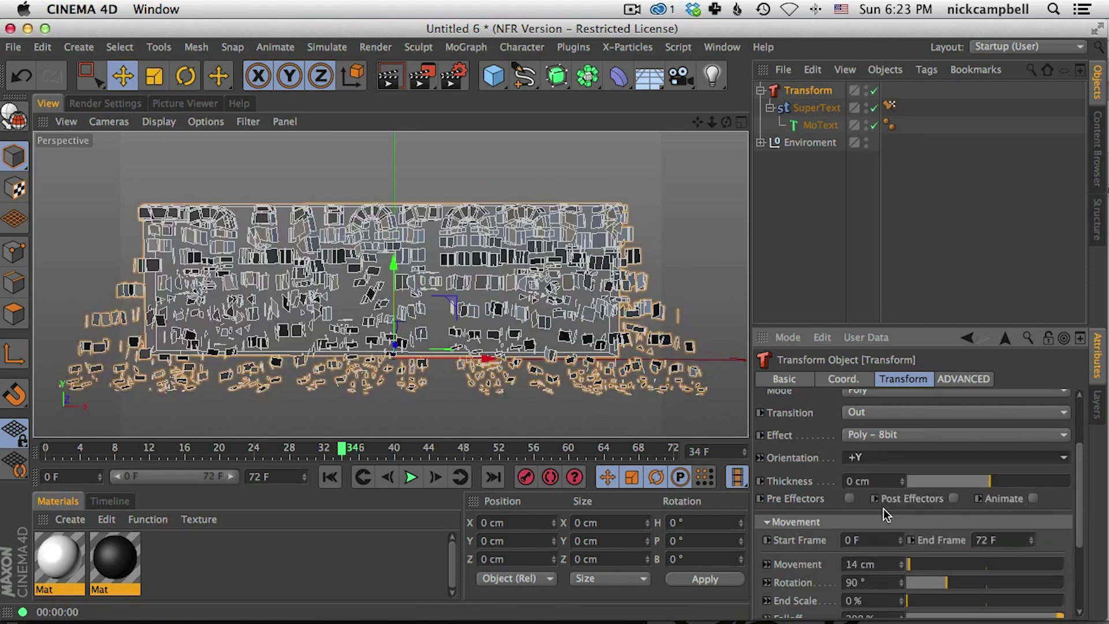
left_click_drag(396, 453, 272, 452)
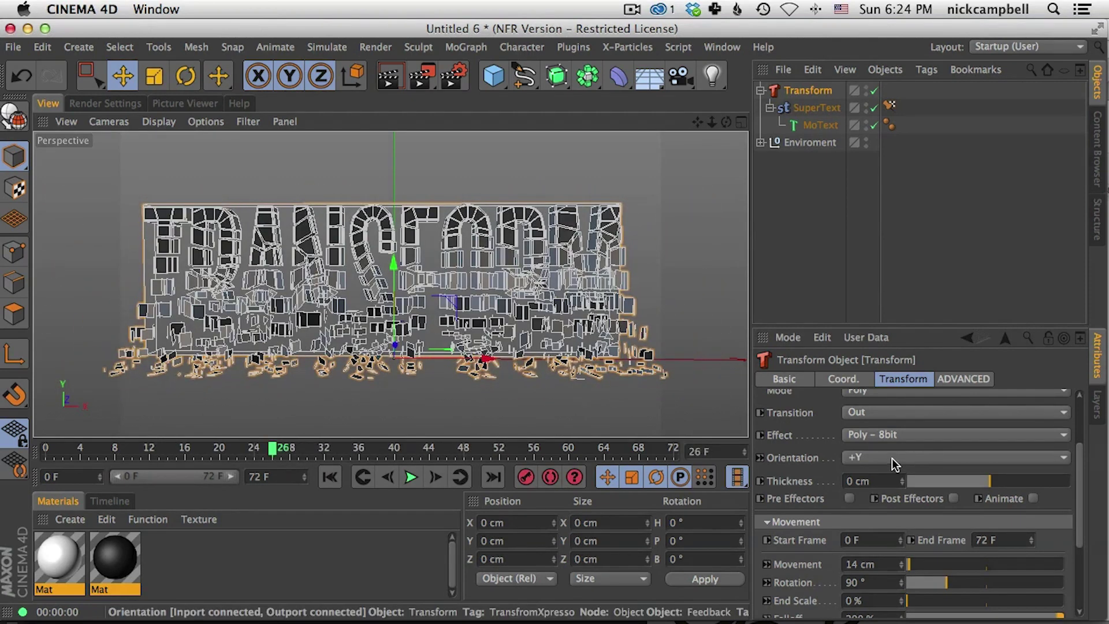
left_click(896, 465)
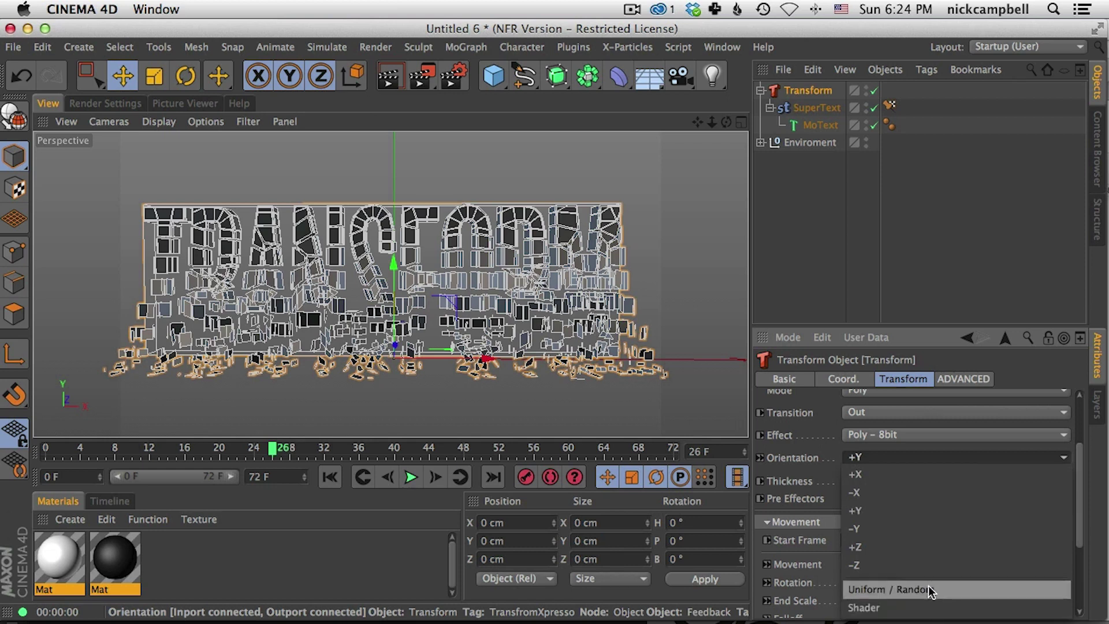
left_click(802, 459)
mouse_move(306, 451)
left_mouse_down()
mouse_move(324, 451)
mouse_move(156, 451)
mouse_move(527, 450)
mouse_move(285, 450)
mouse_move(315, 450)
left_mouse_up()
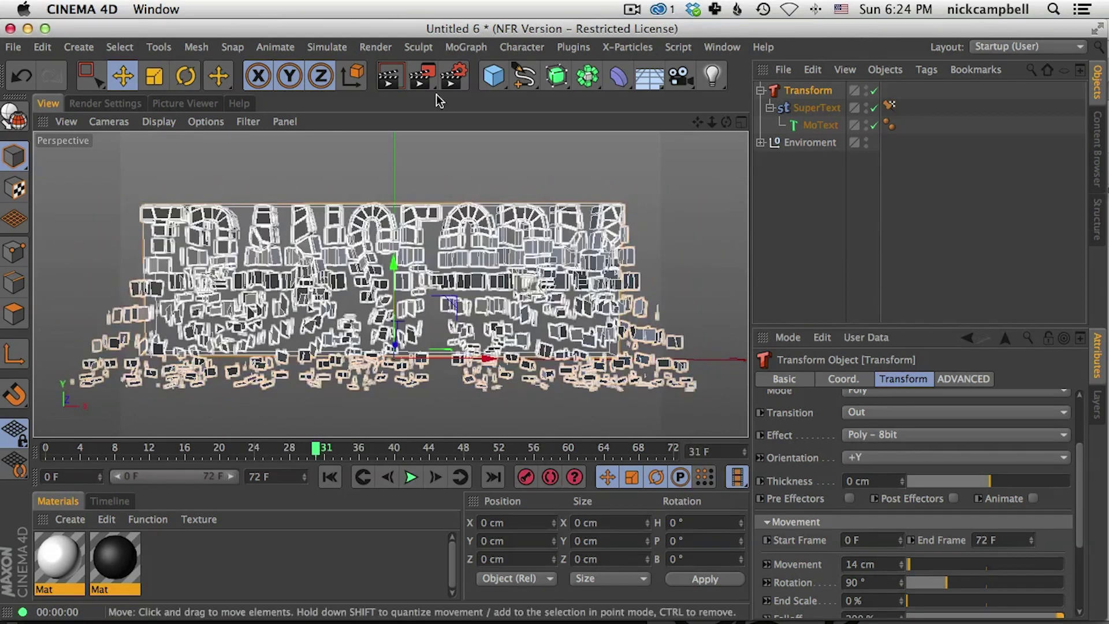
Add a Cube to the scene and take SuperText with its MoText child out of the Transform object
left_click_drag(493, 76, 639, 103)
left_click(639, 103)
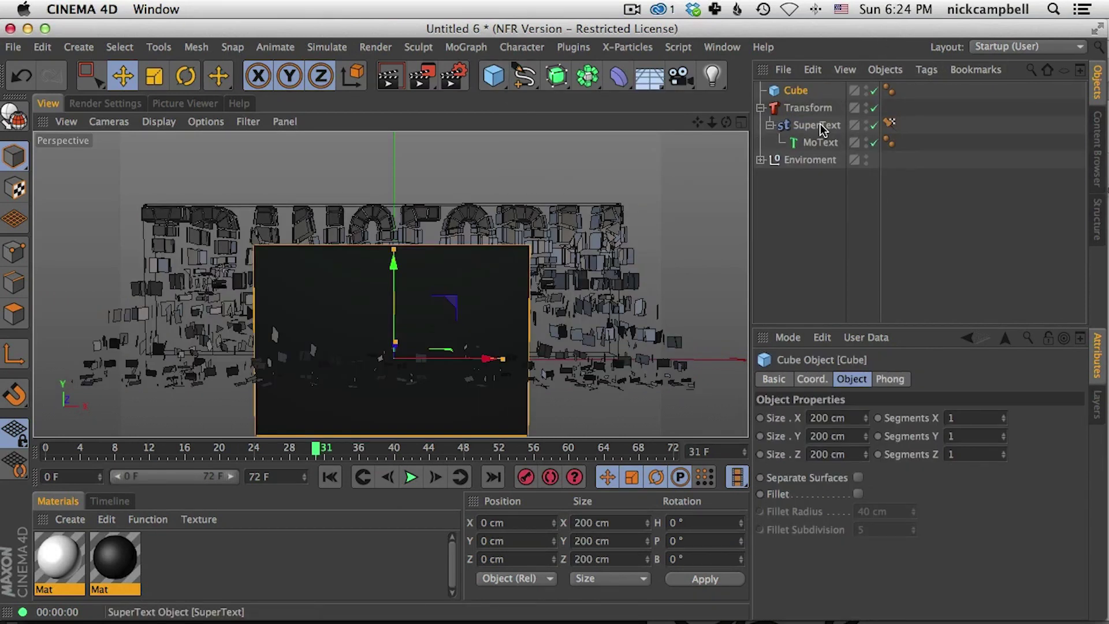
left_click_drag(819, 125, 869, 159)
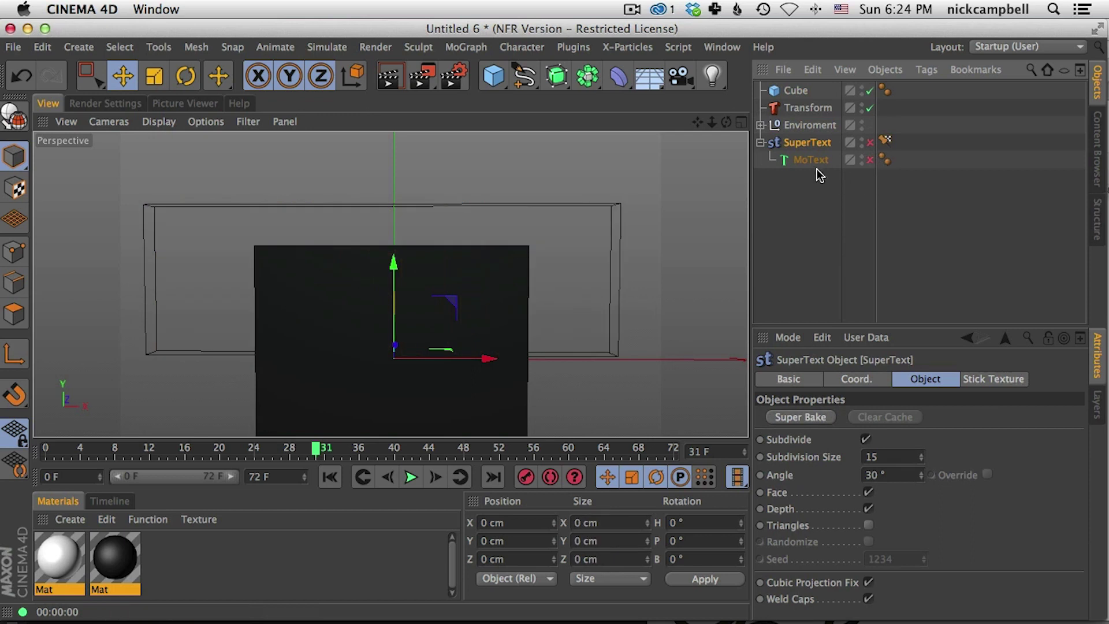
Make the Cube a child of the Transform object and refresh the Transform object
double_click(798, 93)
left_click(803, 106)
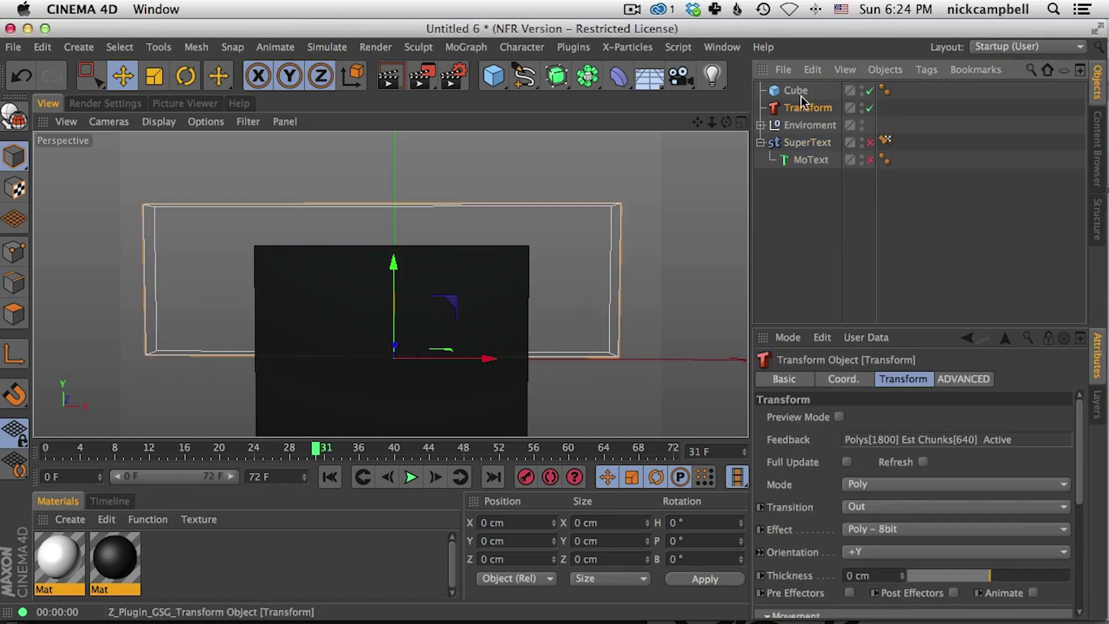
left_click_drag(799, 107, 800, 107)
left_click(804, 91)
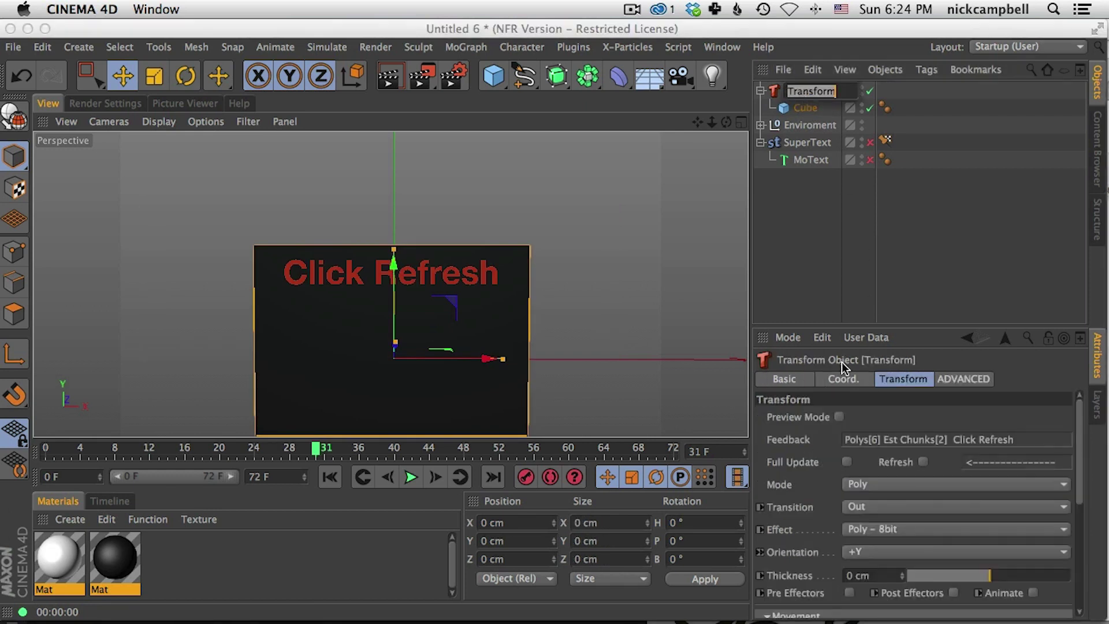
left_click(923, 462)
scroll(470, 329, "down", 3)
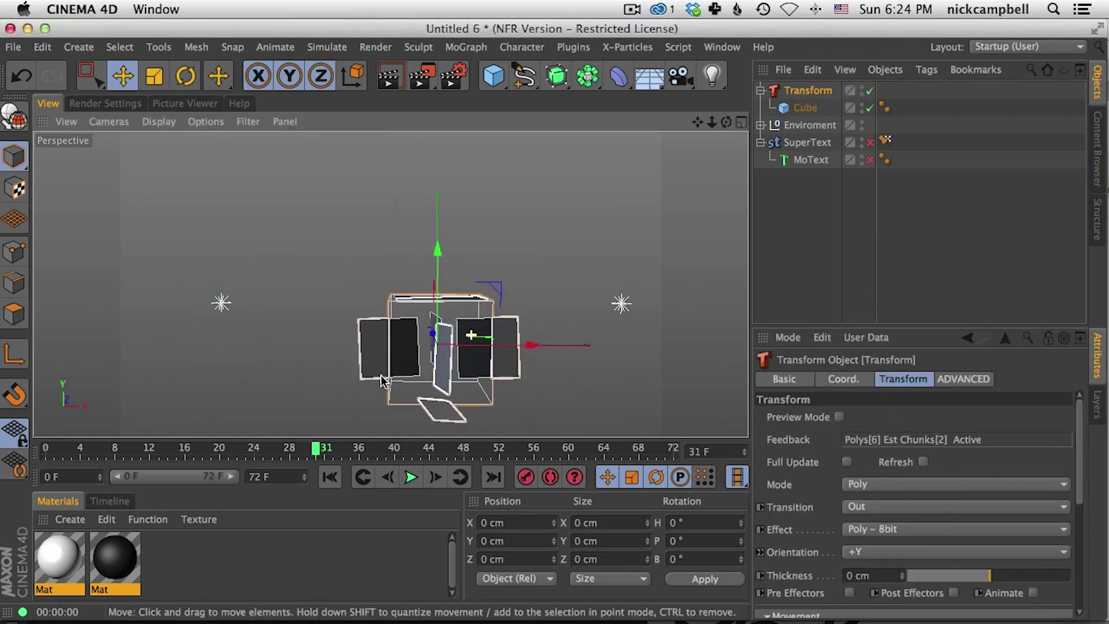
Examine the six-polygon cube's breakup from other angles at frame 25, play the animation, and scrub back to frame 7
left_click_drag(392, 387, 445, 278, "alt")
scroll(441, 292, "up", 4)
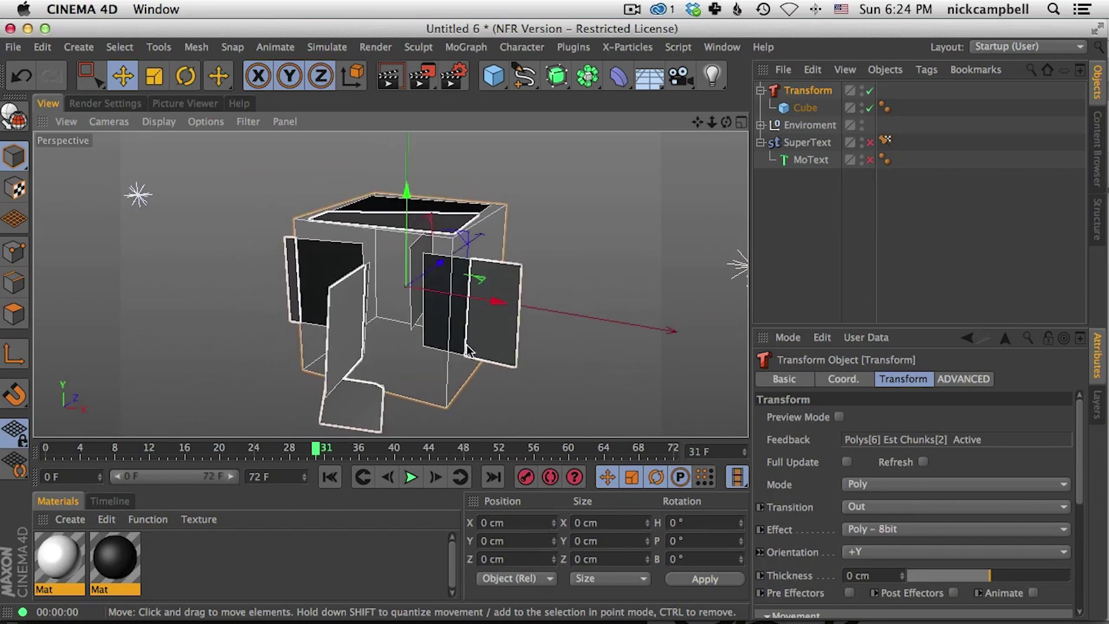
left_click_drag(484, 456, 263, 434)
left_click(805, 107)
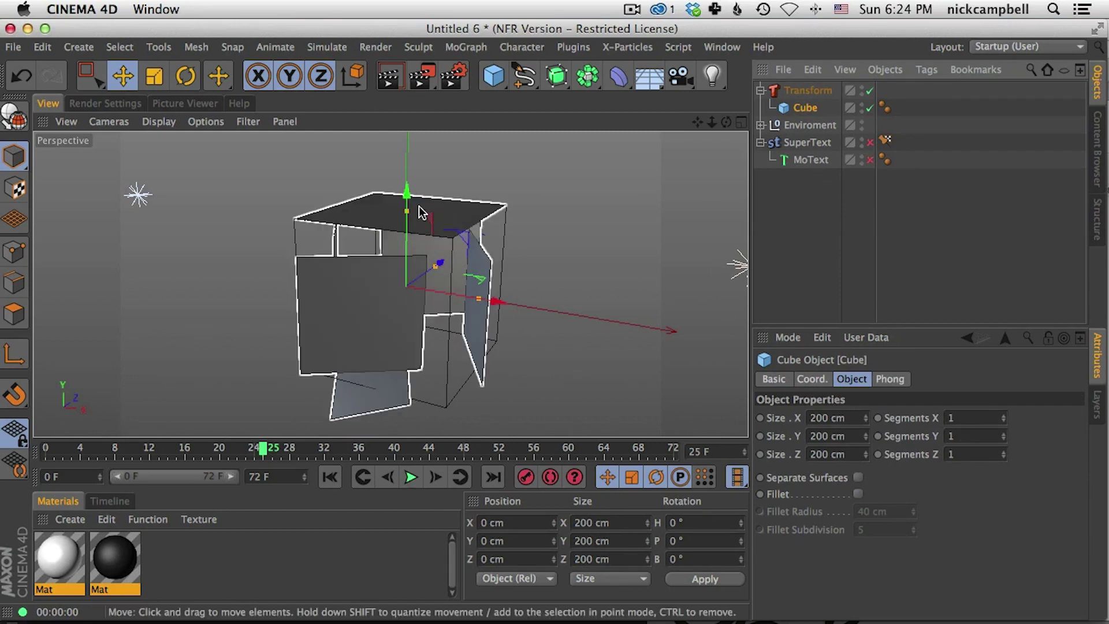
left_click_drag(434, 302, 383, 321, "alt")
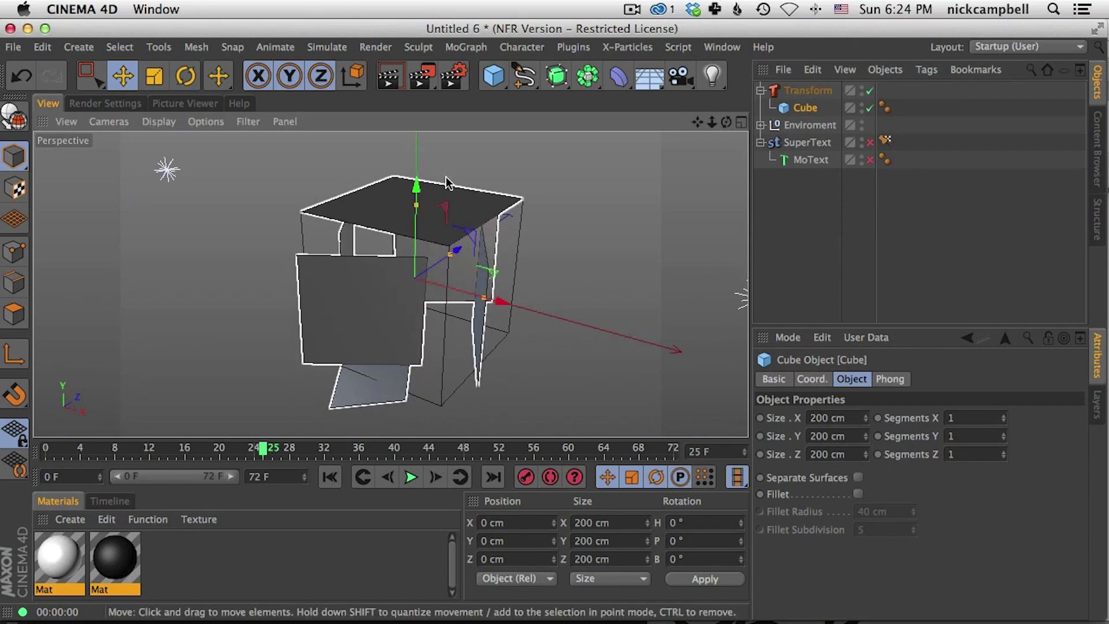
left_click(412, 477)
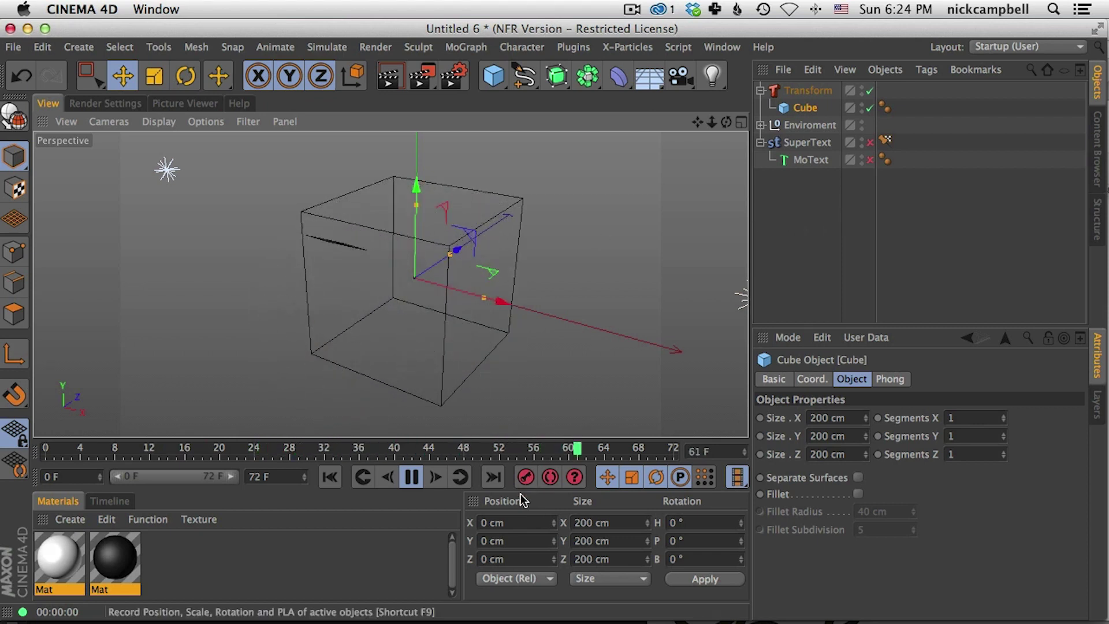
left_click_drag(424, 456, 103, 436)
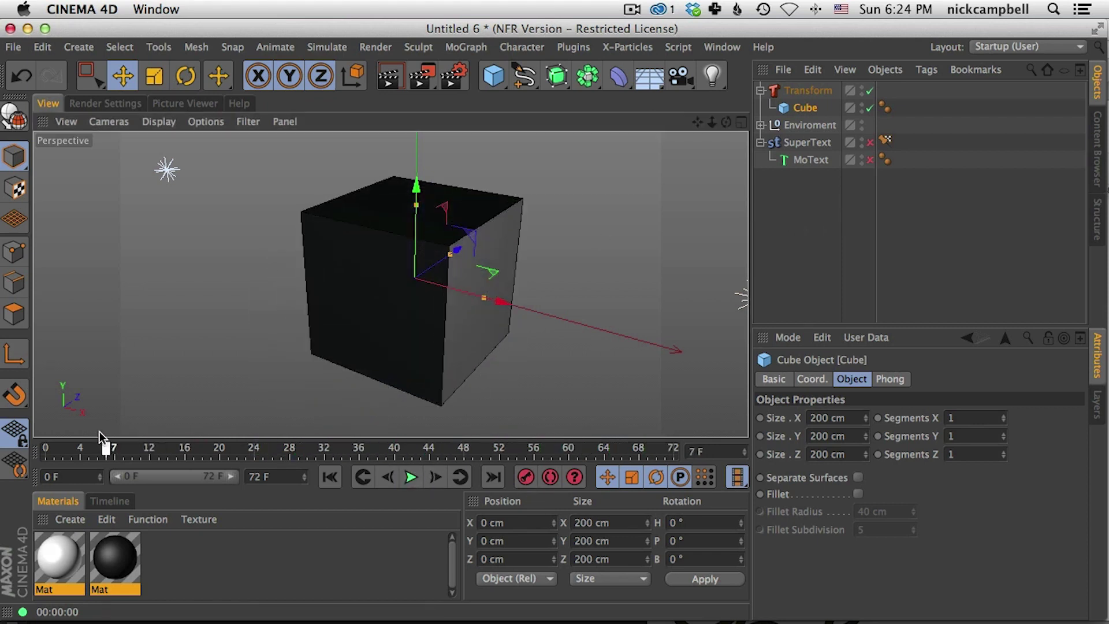
Set the Cube's Segments X, Y and Z to 10 and scrub the finer breakup to frame 47
left_click(982, 418)
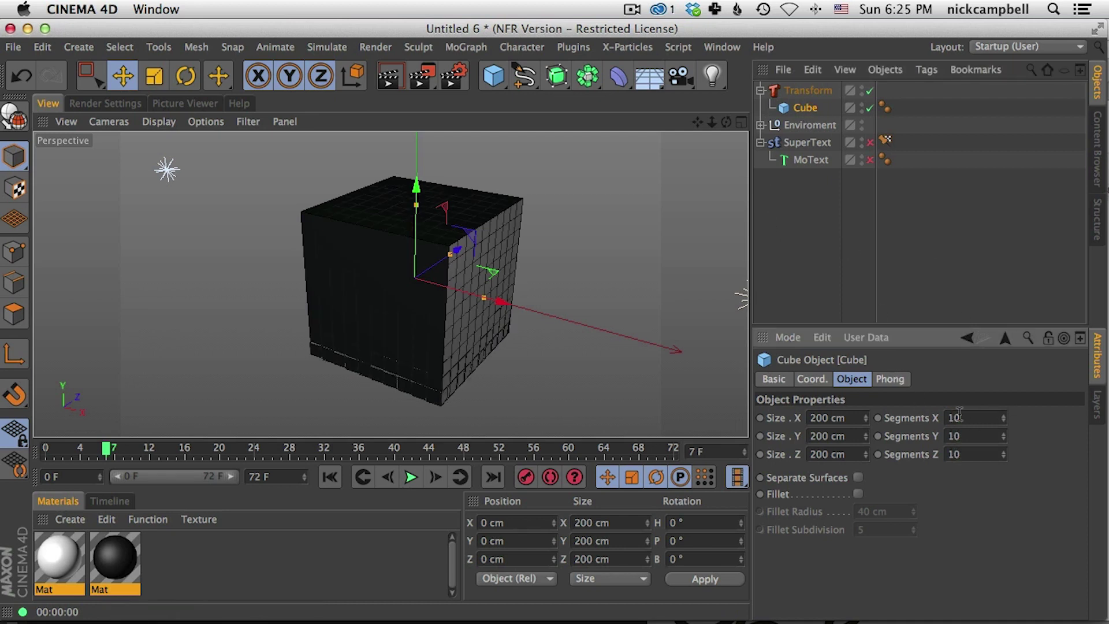
left_click_drag(116, 451, 350, 454)
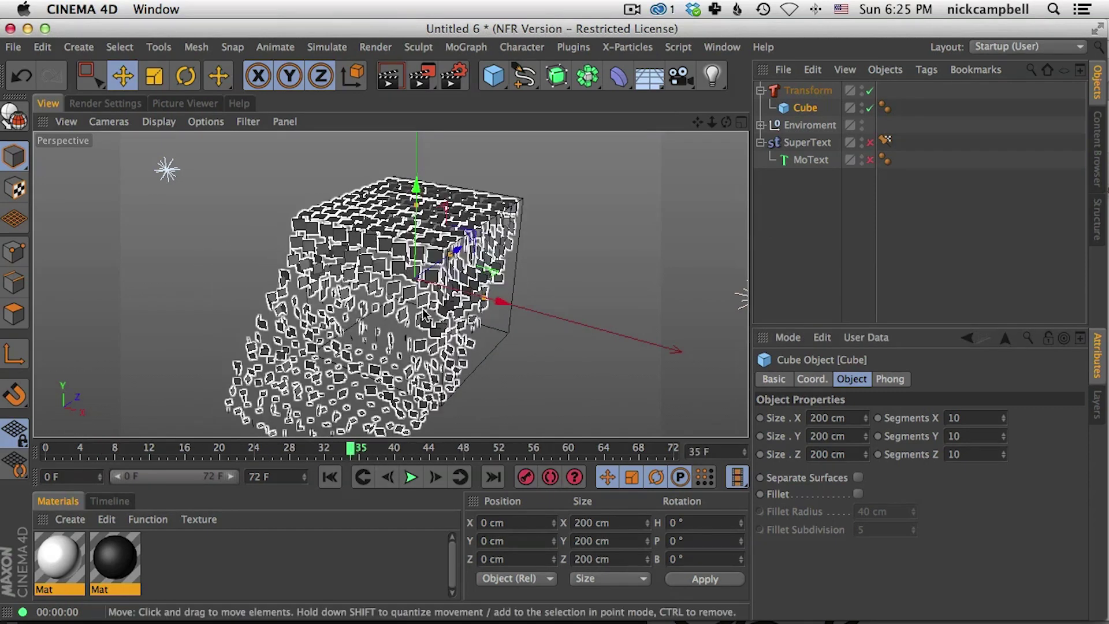
middle_click_drag(423, 315, 425, 238, "alt")
left_click_drag(393, 453, 455, 454)
Switch the Transform object's Mode to Chunk, refresh it, and render the cube's breakup at frame 25
left_click(806, 91)
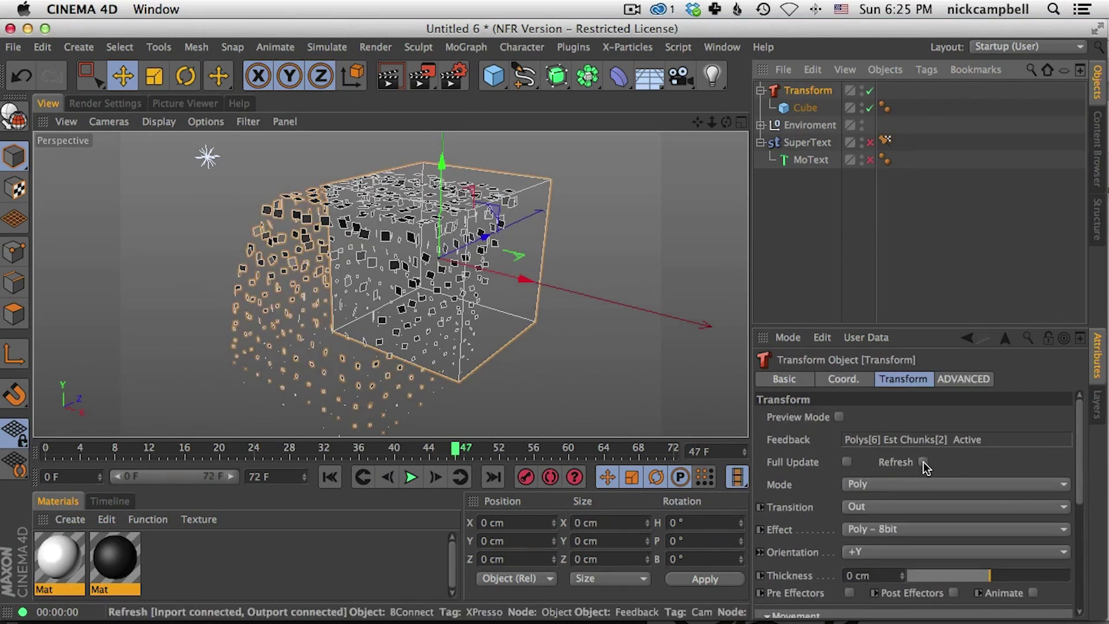
left_click(904, 484)
left_click(899, 501)
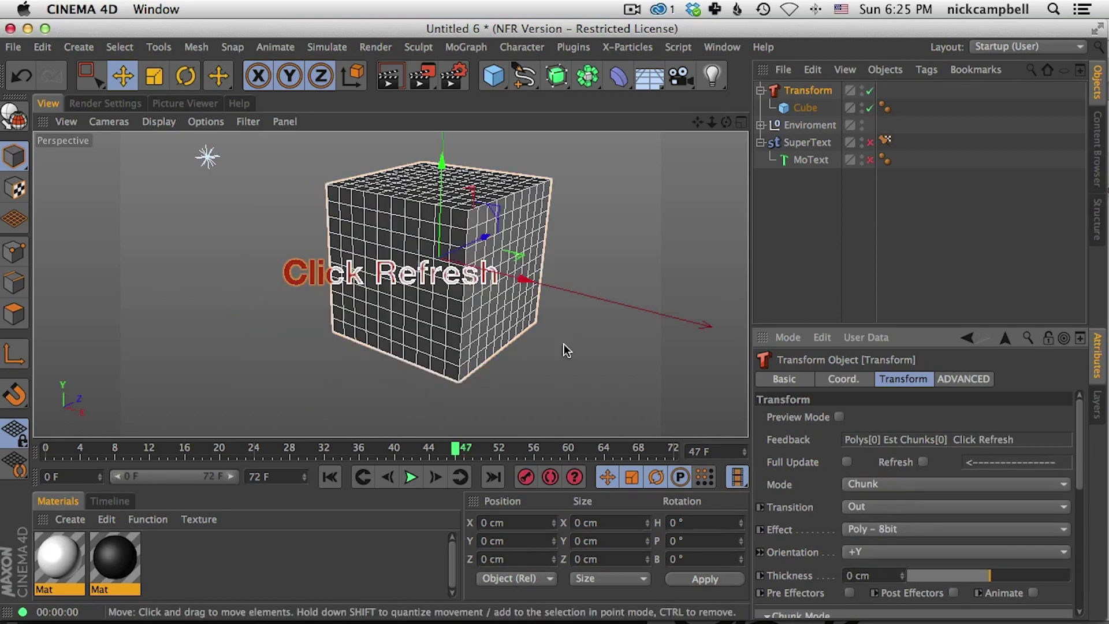
left_click(924, 462)
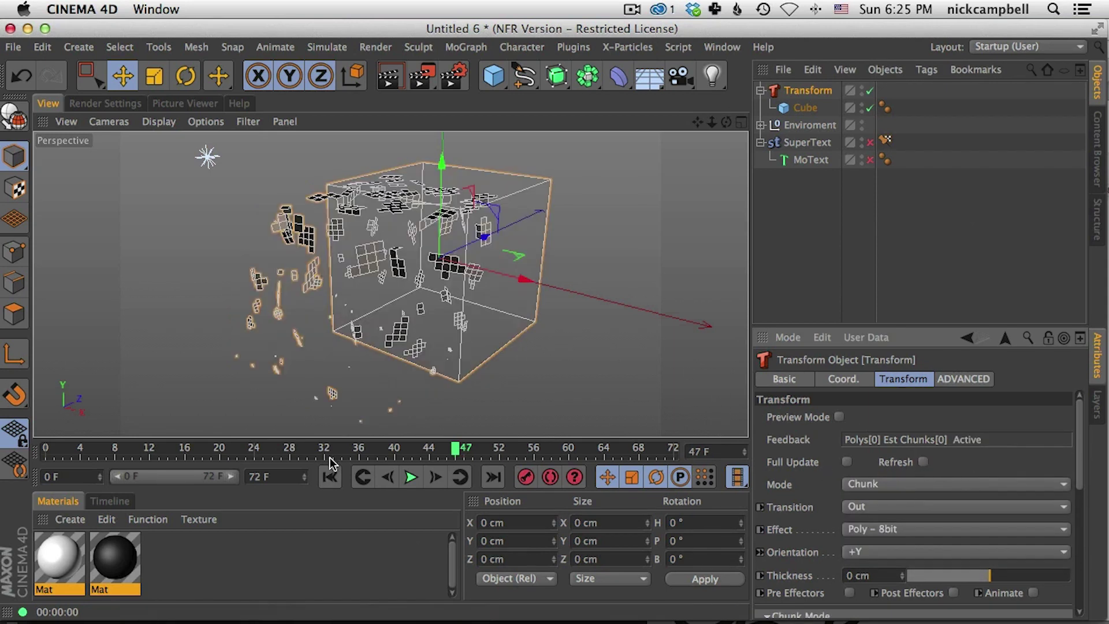
left_click_drag(331, 454, 262, 451)
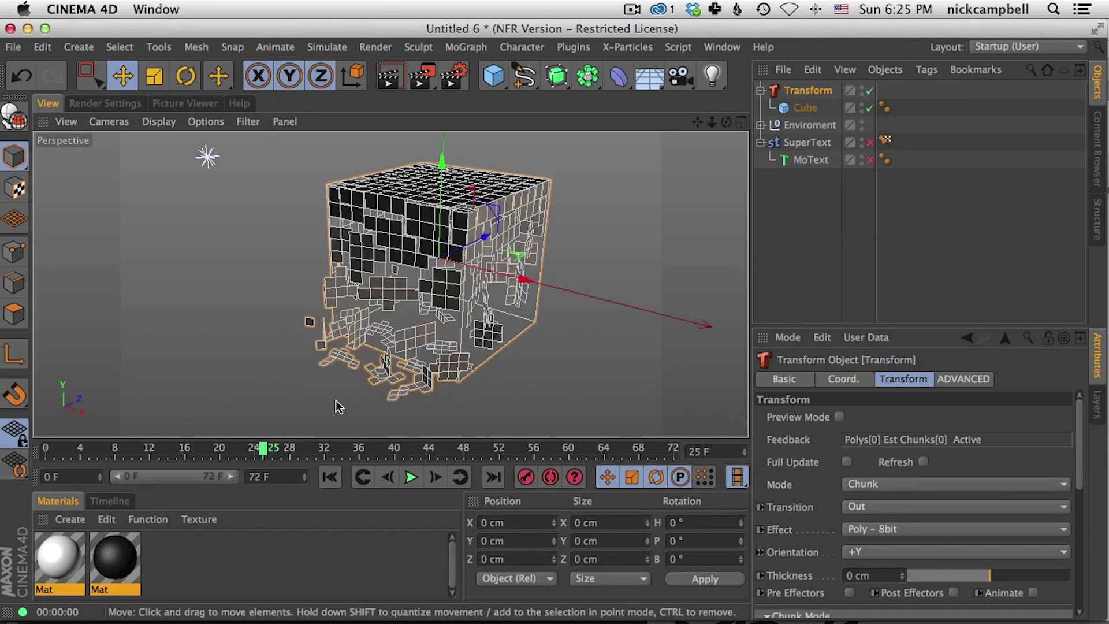
left_click(390, 86)
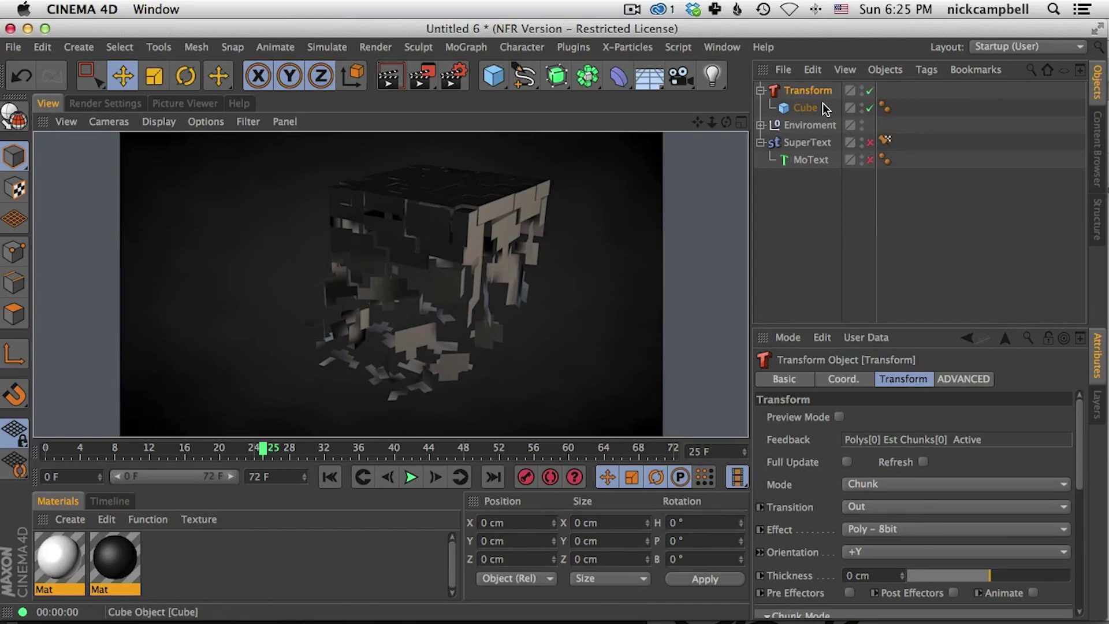
Set the Transform object's Thickness to -17 cm and render the thickened chunks in the view
left_click(809, 91)
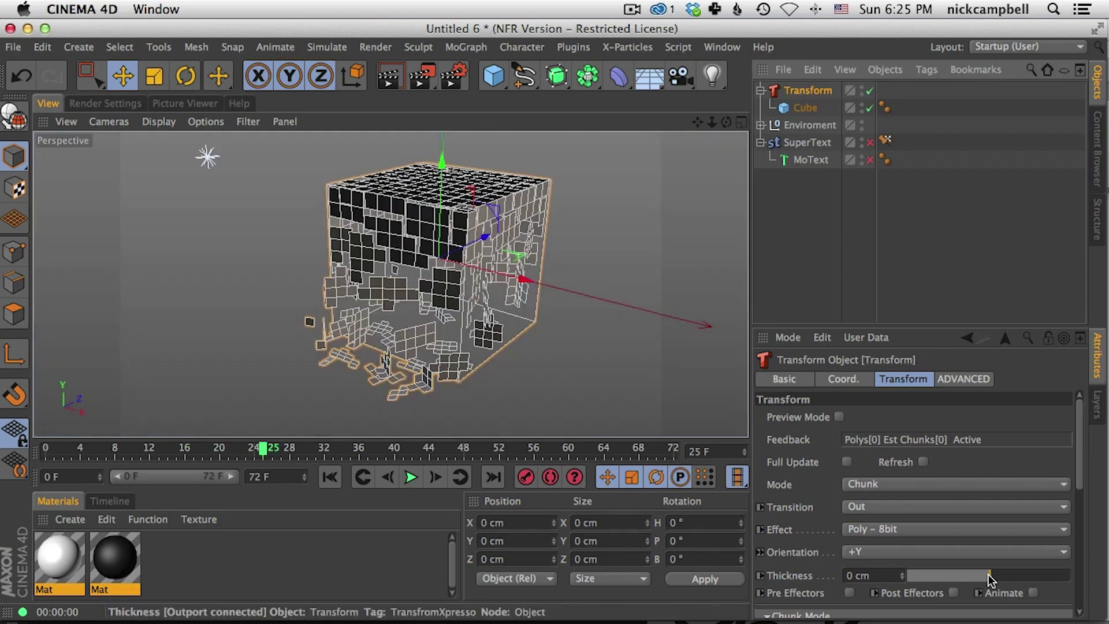
left_click_drag(989, 575, 930, 581)
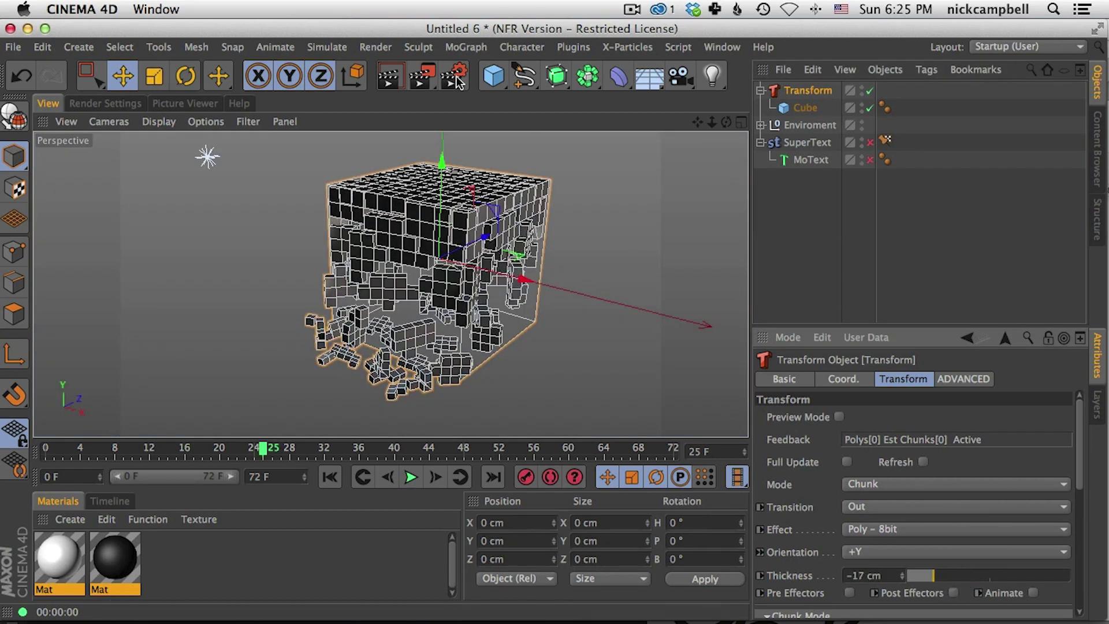
left_click(387, 81)
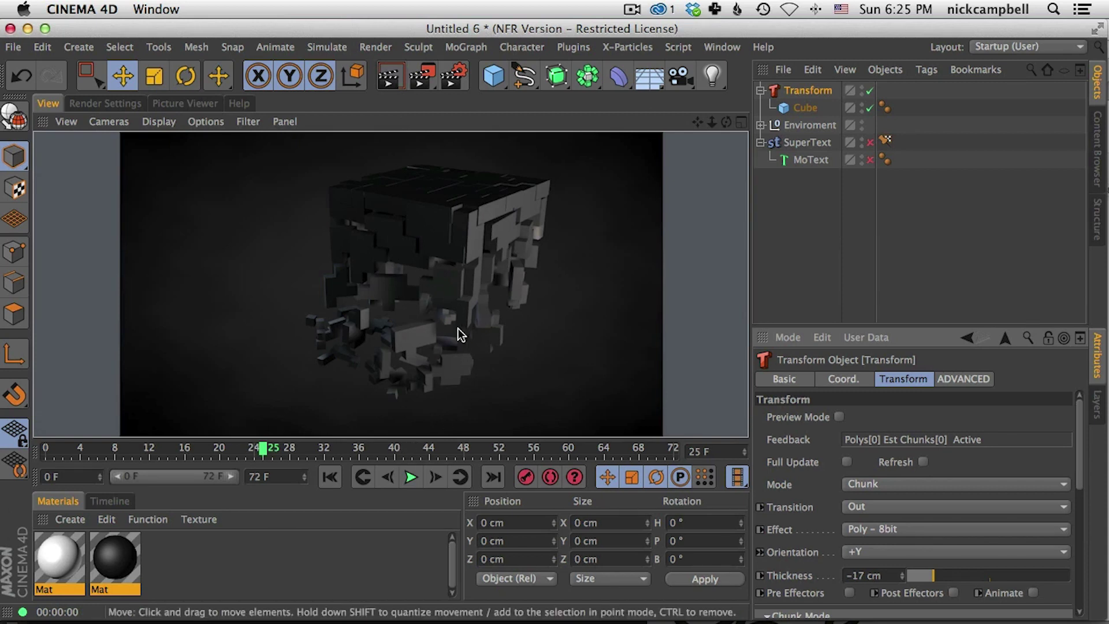
Set the Transform object's Effect to Poly - abducted and scrub the cube's breakup to frame 46
left_click(864, 530)
left_click(892, 447)
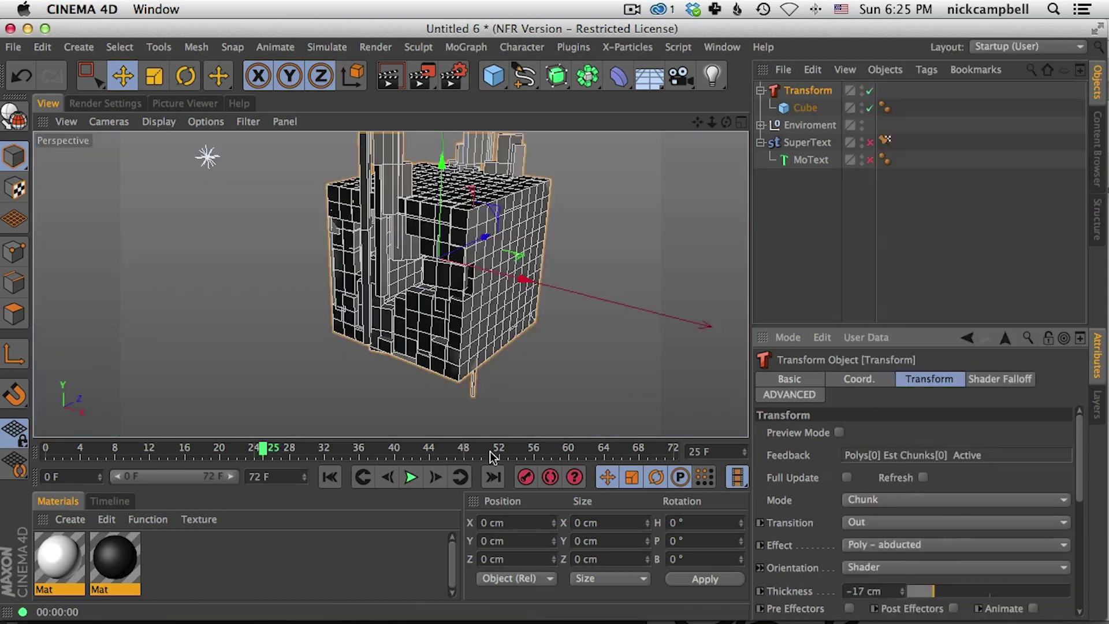
left_click_drag(380, 459, 224, 460)
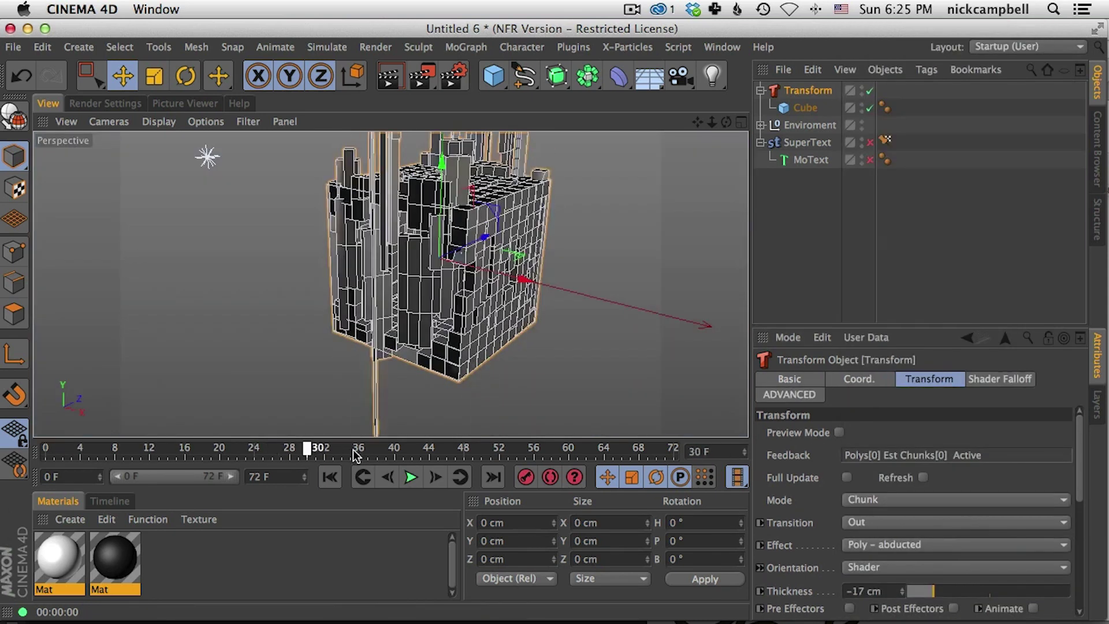
left_click_drag(355, 456, 447, 454)
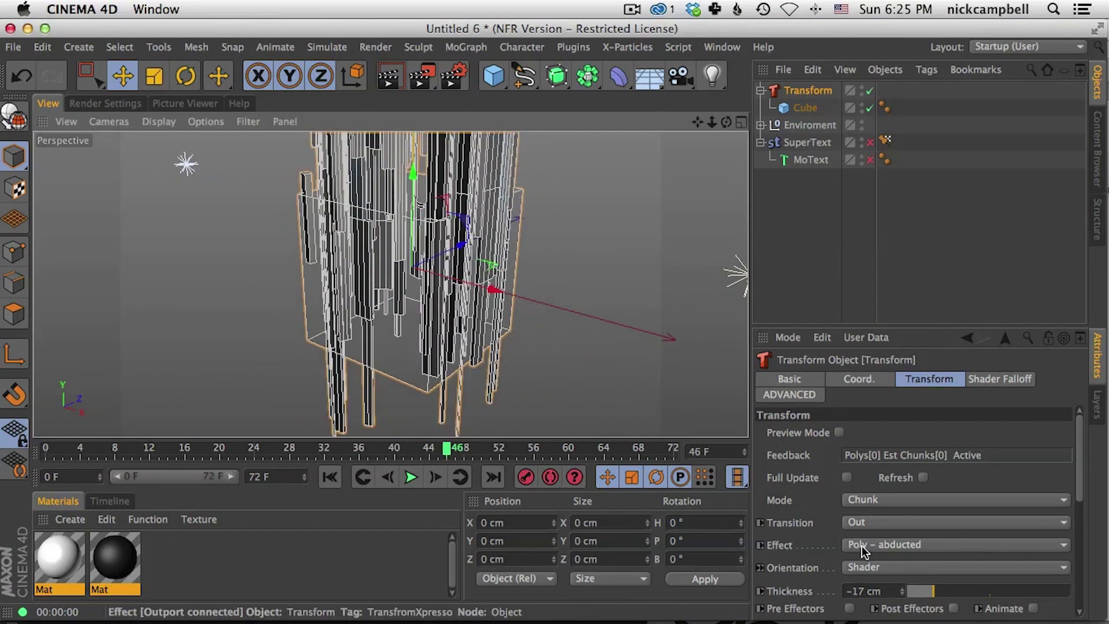
left_click(862, 546)
key("Escape")
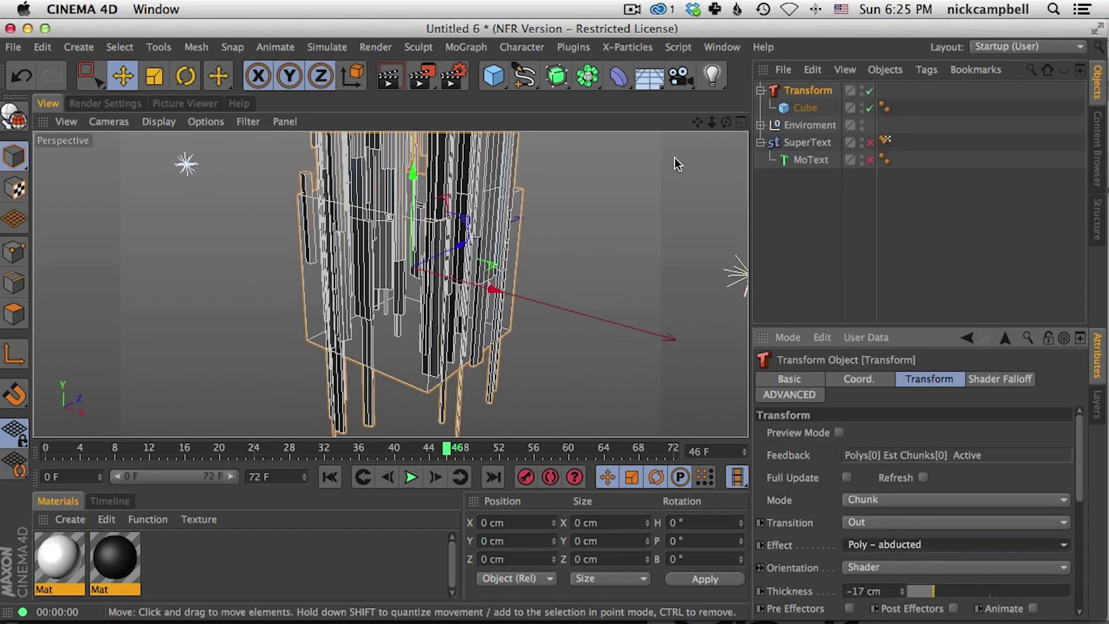
Add a Sphere to the scene outside the Transform object
left_click(809, 108)
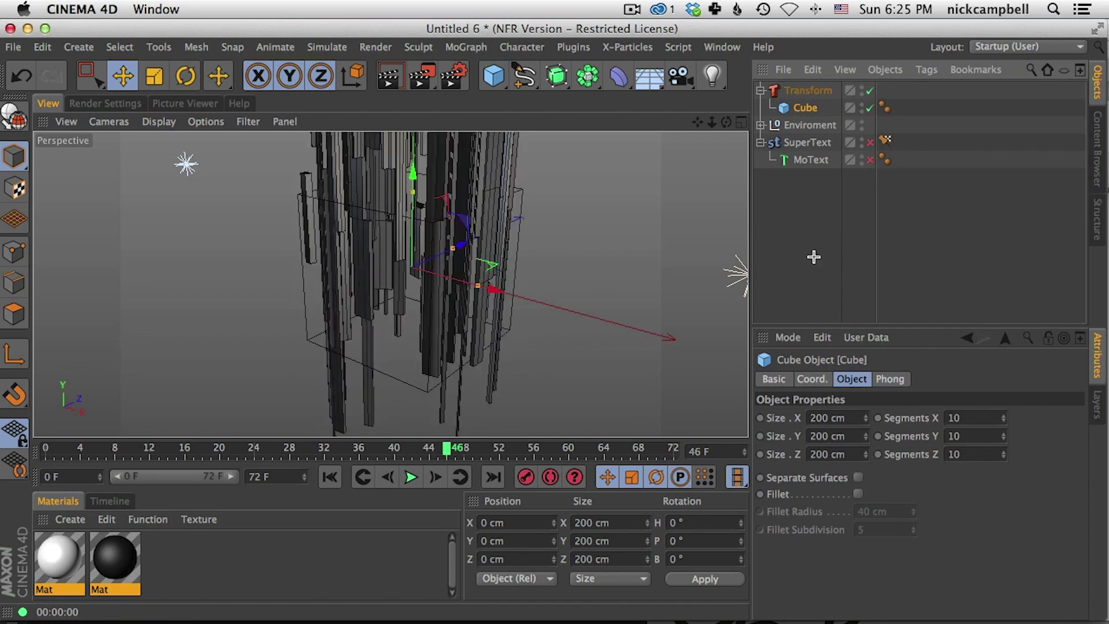
left_click(795, 248)
left_click(811, 93)
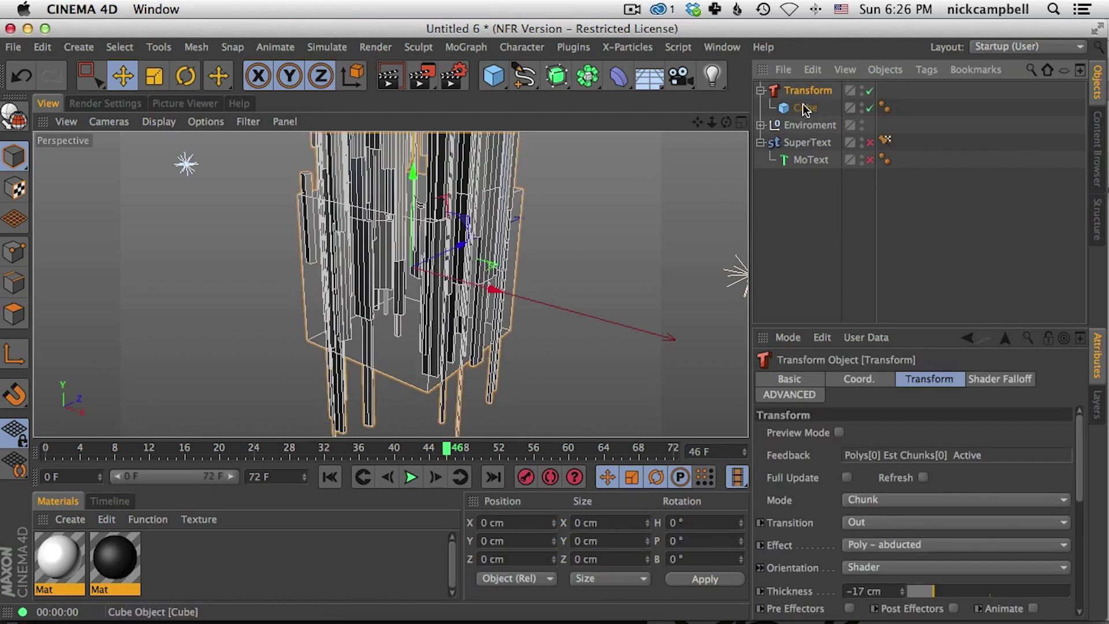
left_click(478, 77)
left_click(841, 128)
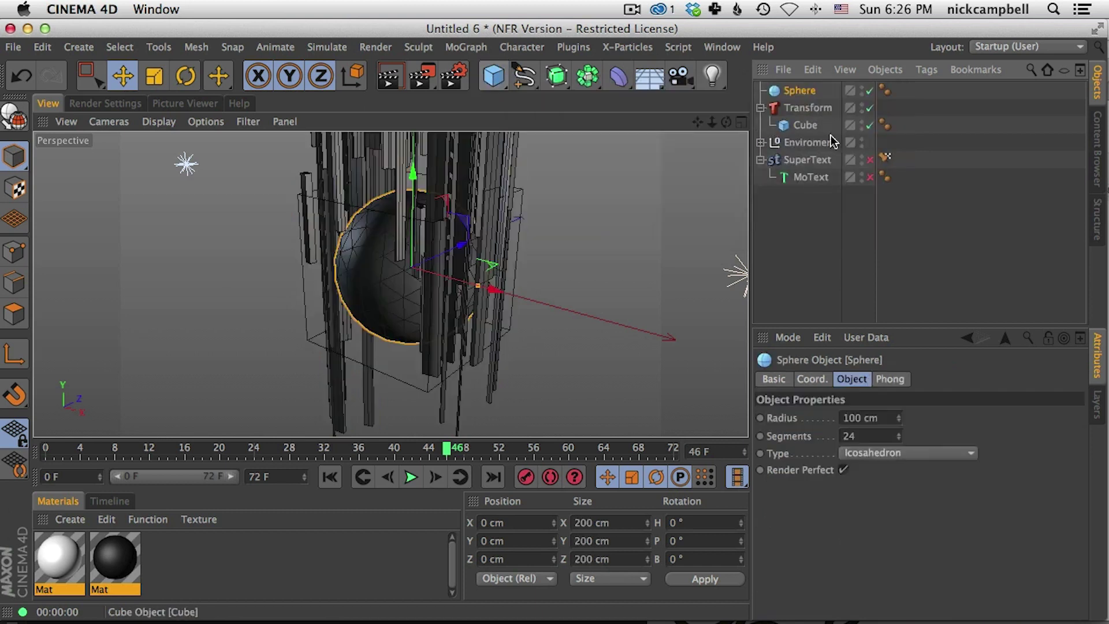
left_click(799, 90)
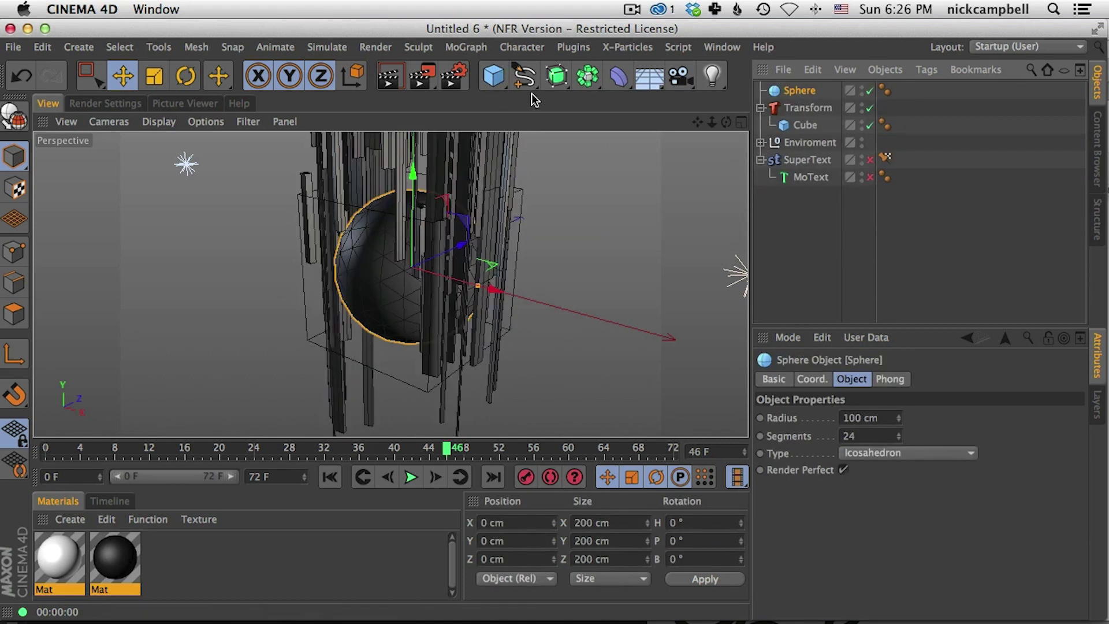
Take the Cube out of the Transform object and delete the Transform object
left_click(804, 108)
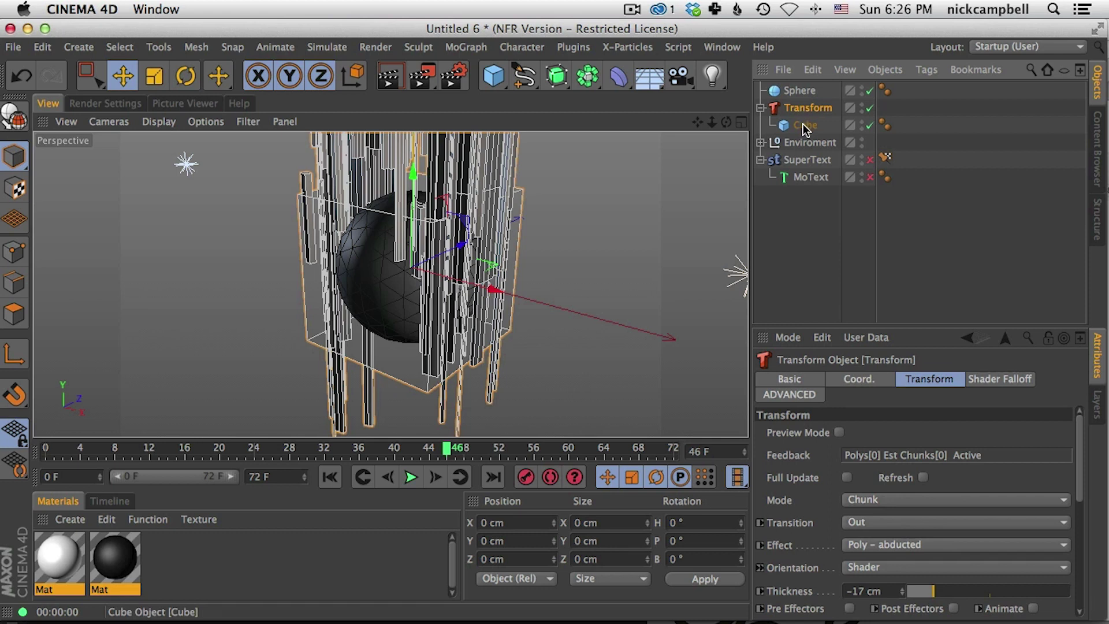
left_click_drag(802, 101, 803, 100)
left_click(804, 125)
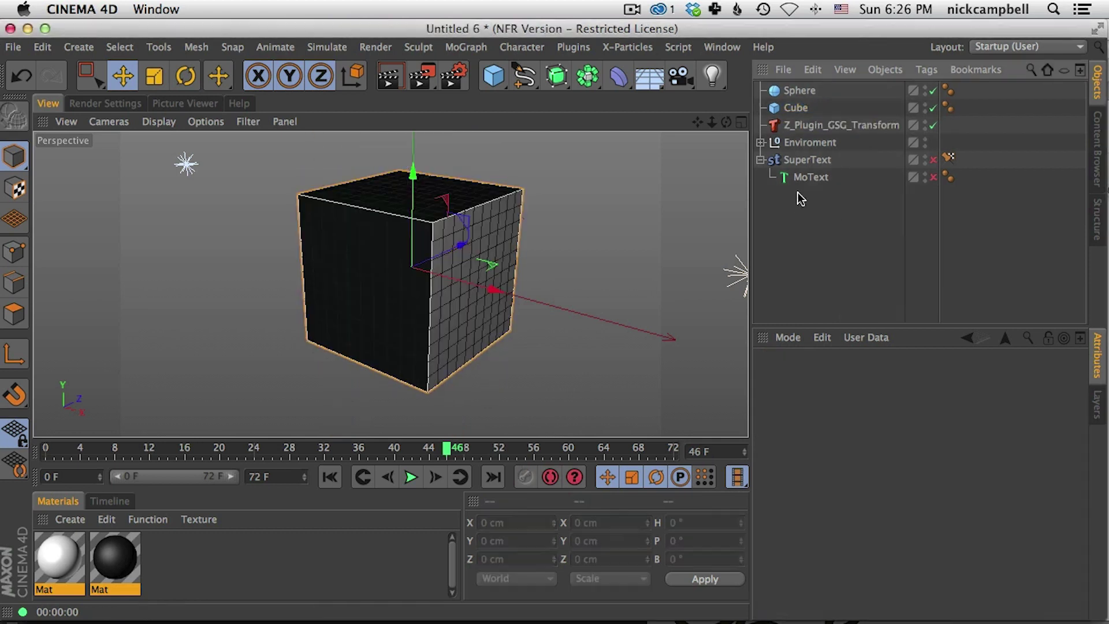
left_click(786, 126)
key("Delete")
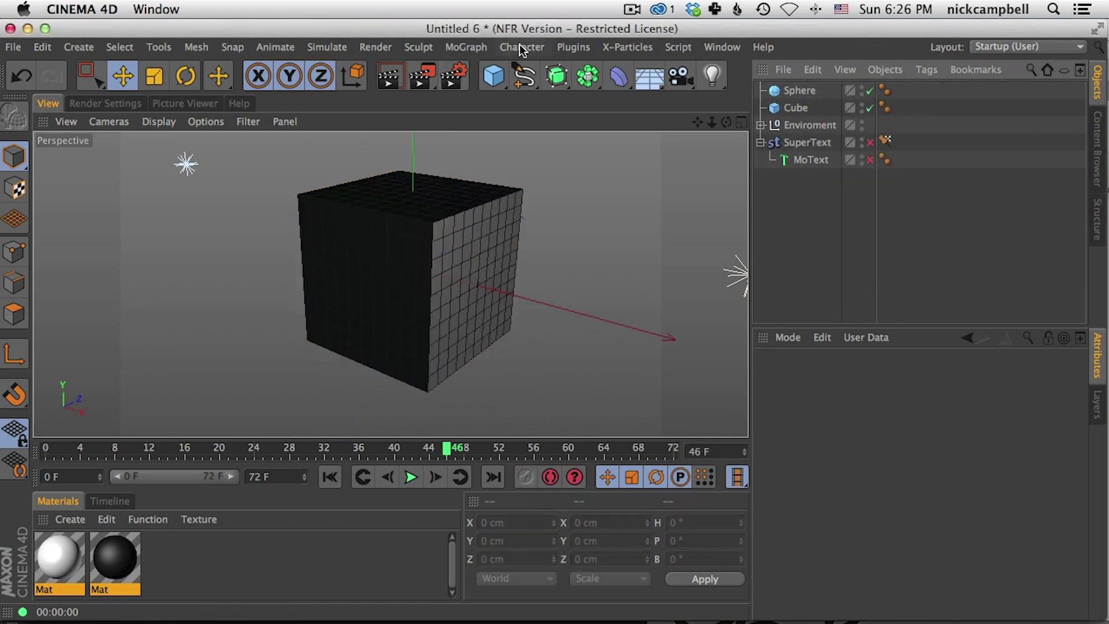
Add two new Transform plugin objects to the scene
left_click(574, 46)
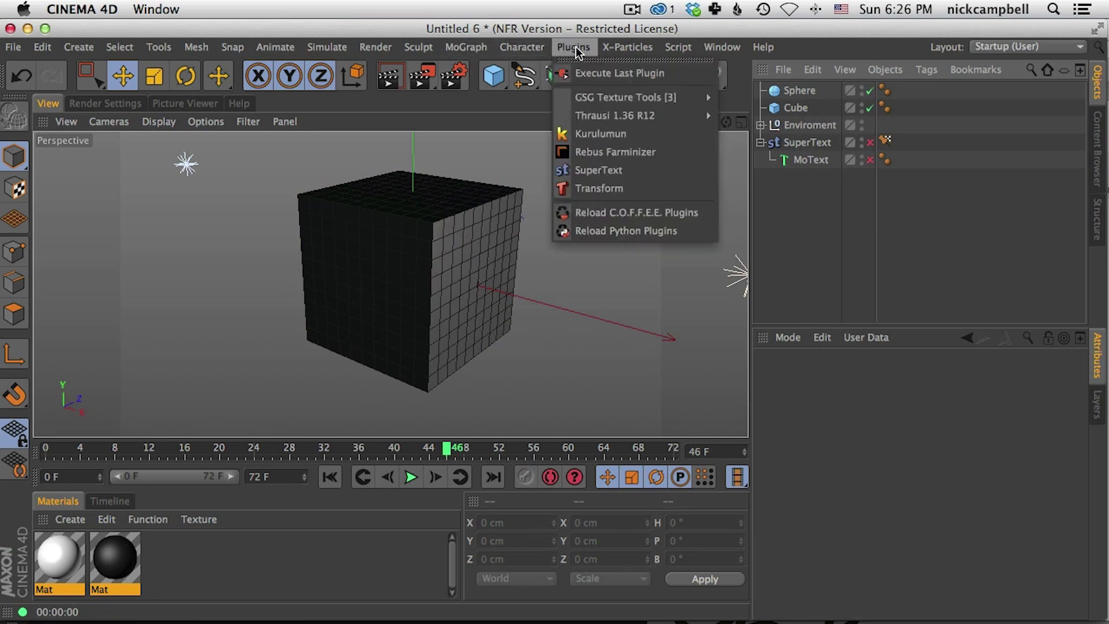
left_click(592, 189)
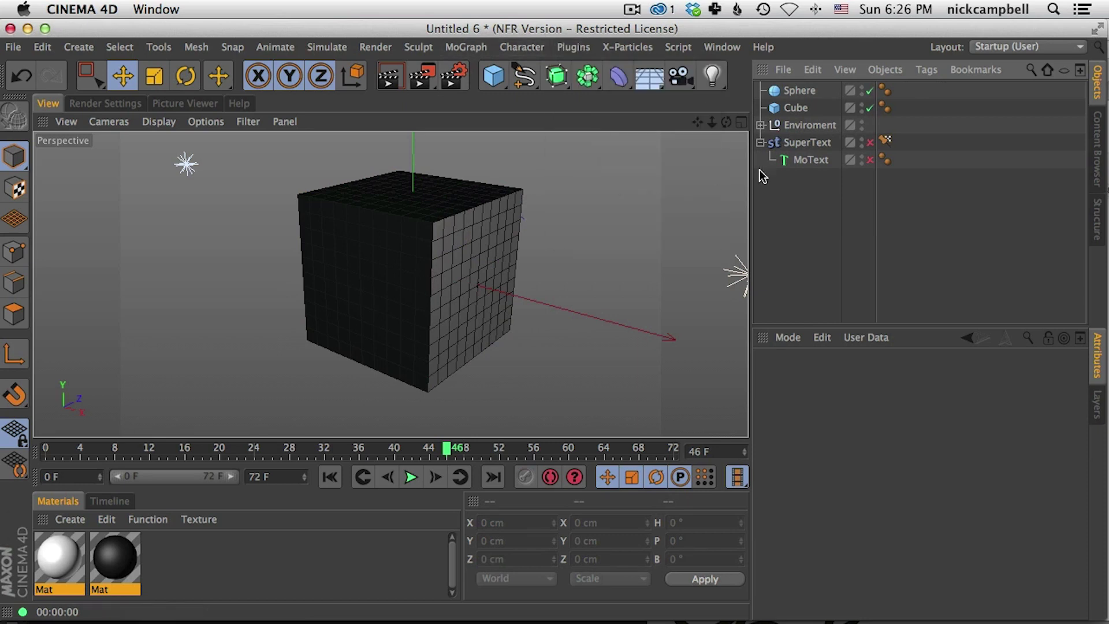
left_click(564, 51)
left_click(595, 188)
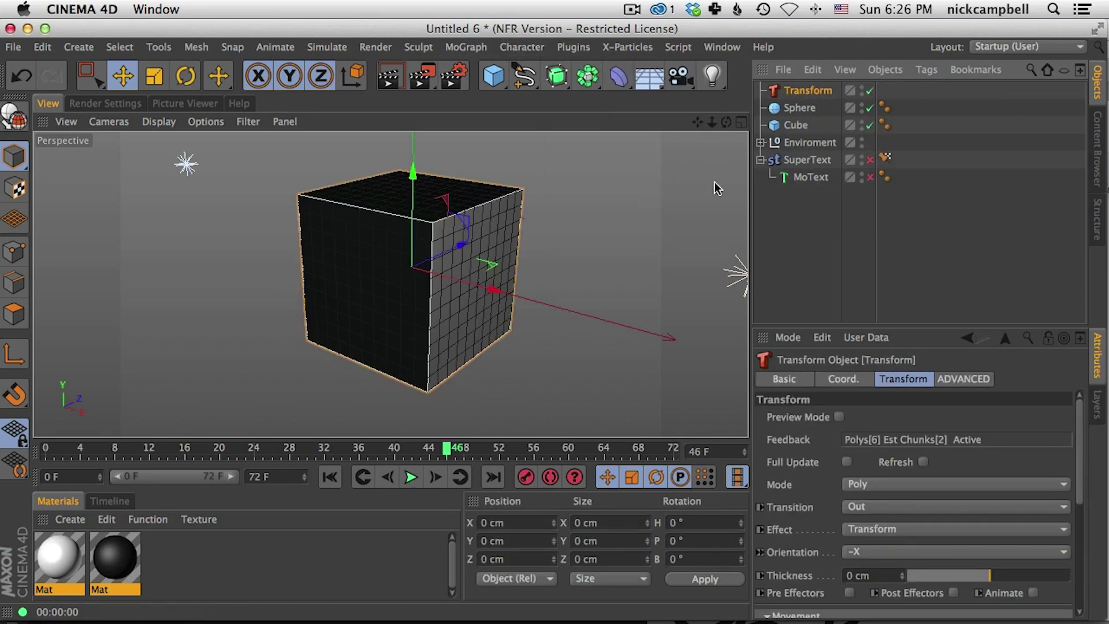
left_click(828, 270)
Rename the upper Transform object IN and the lower one OUT
left_click(798, 89)
double_click(798, 89)
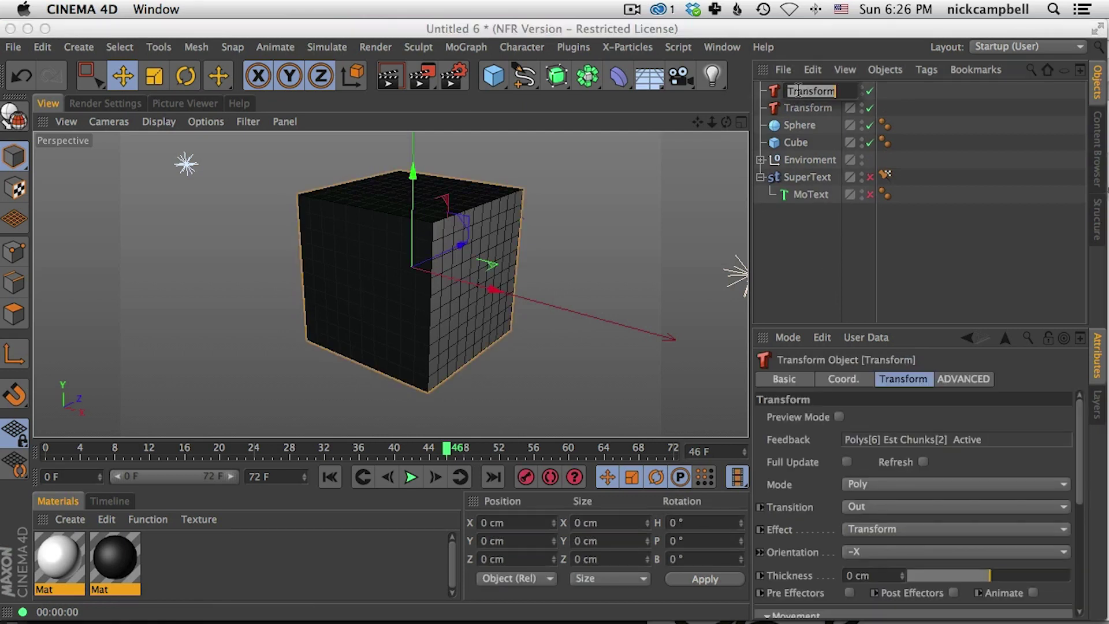
type("IN")
key("Return")
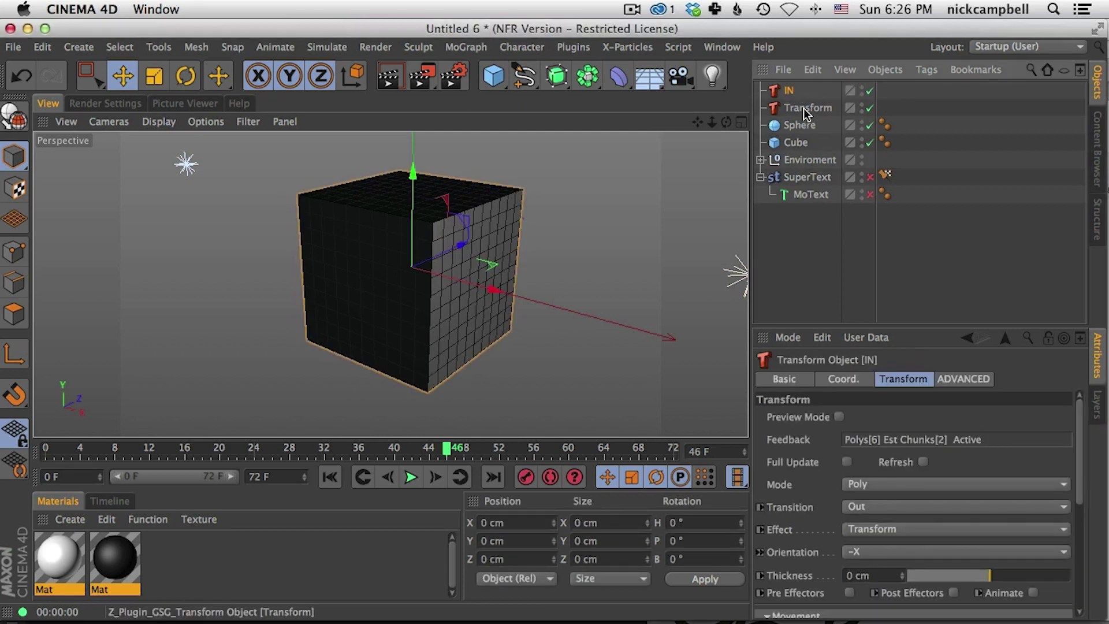
double_click(808, 108)
type("O")
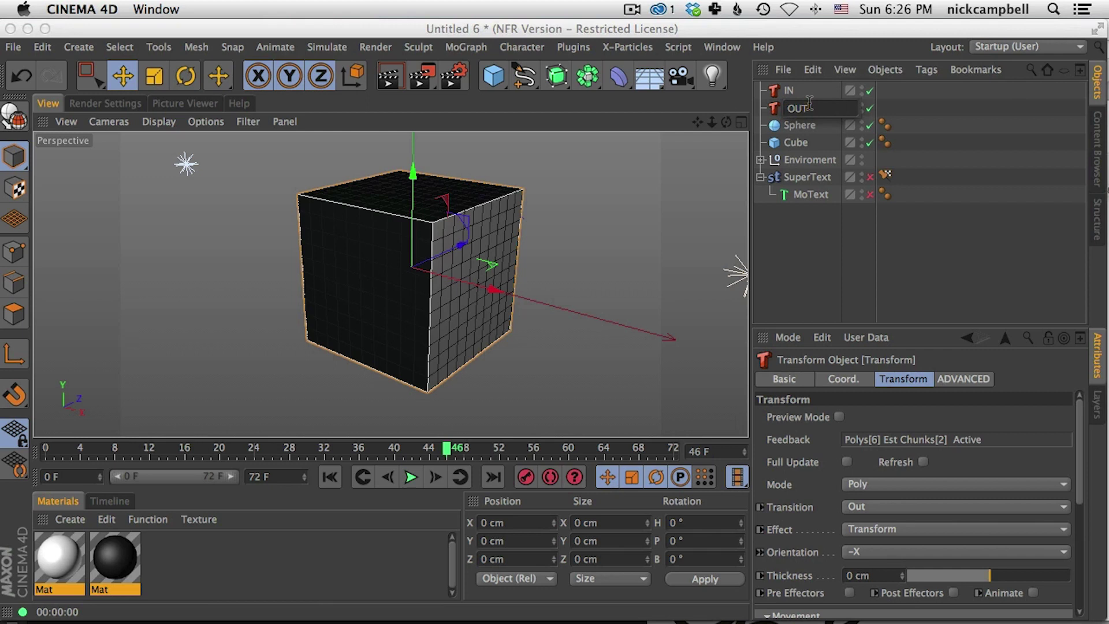
type("UT")
key("Return")
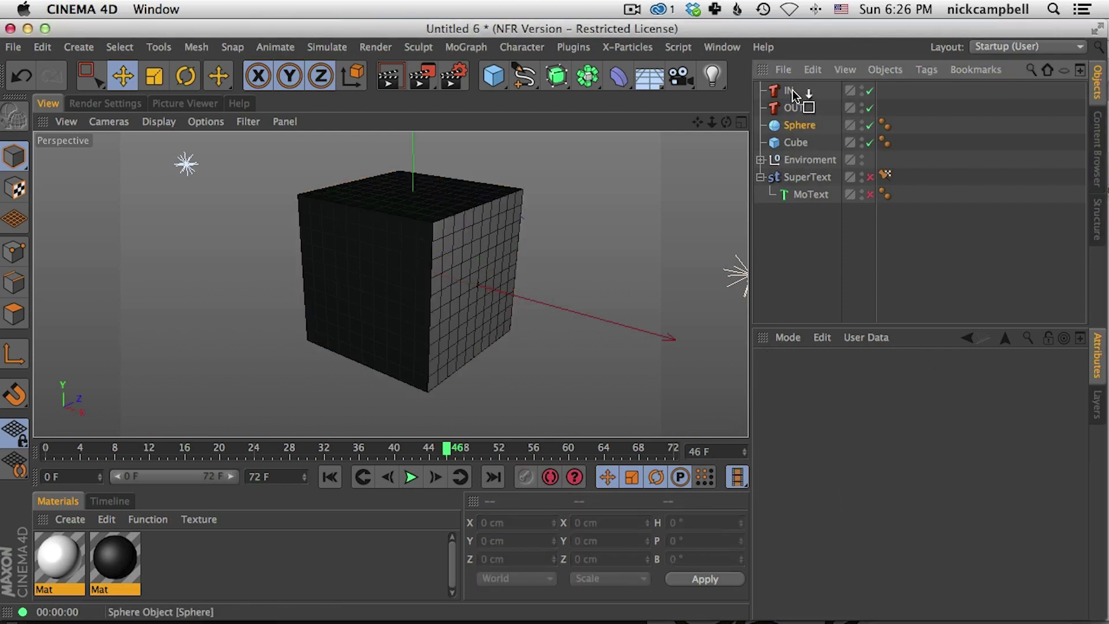
Make the Sphere a child of the IN object and the Cube a child of the OUT object
left_click_drag(793, 90, 793, 92)
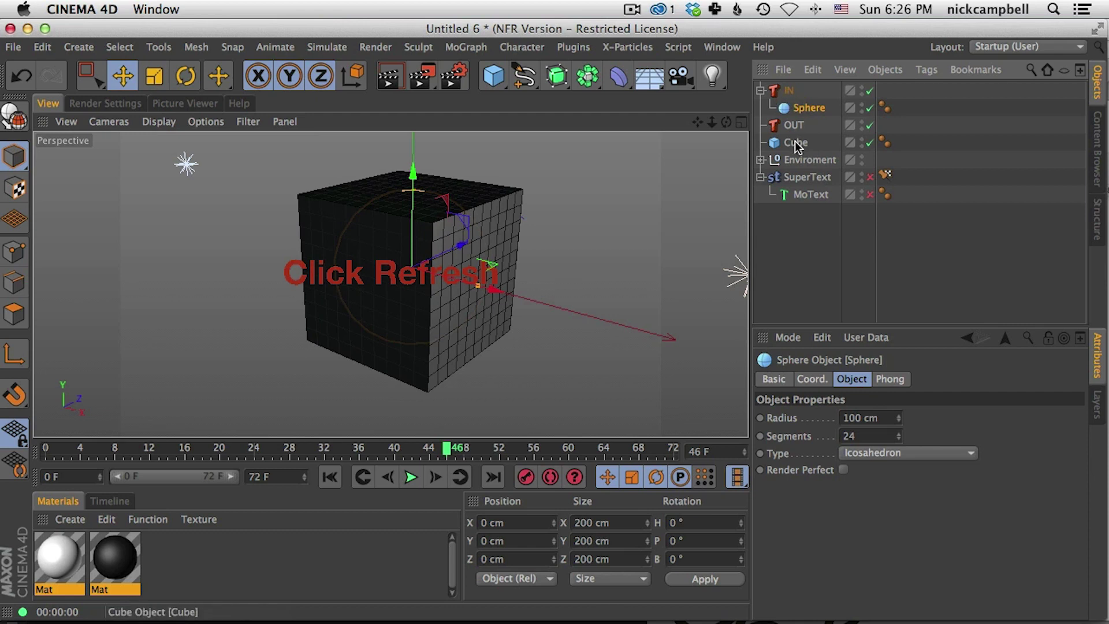
left_click_drag(799, 131, 800, 129)
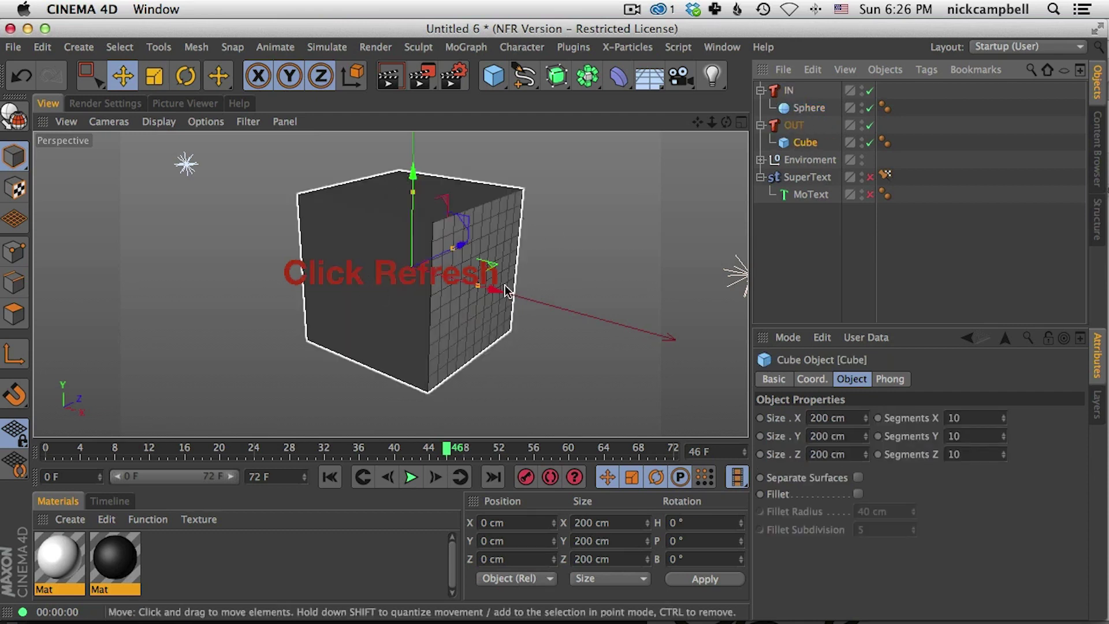
Refresh the IN and OUT Transform objects together and scrub the timeline to its end to preview the breakup
left_click(788, 91)
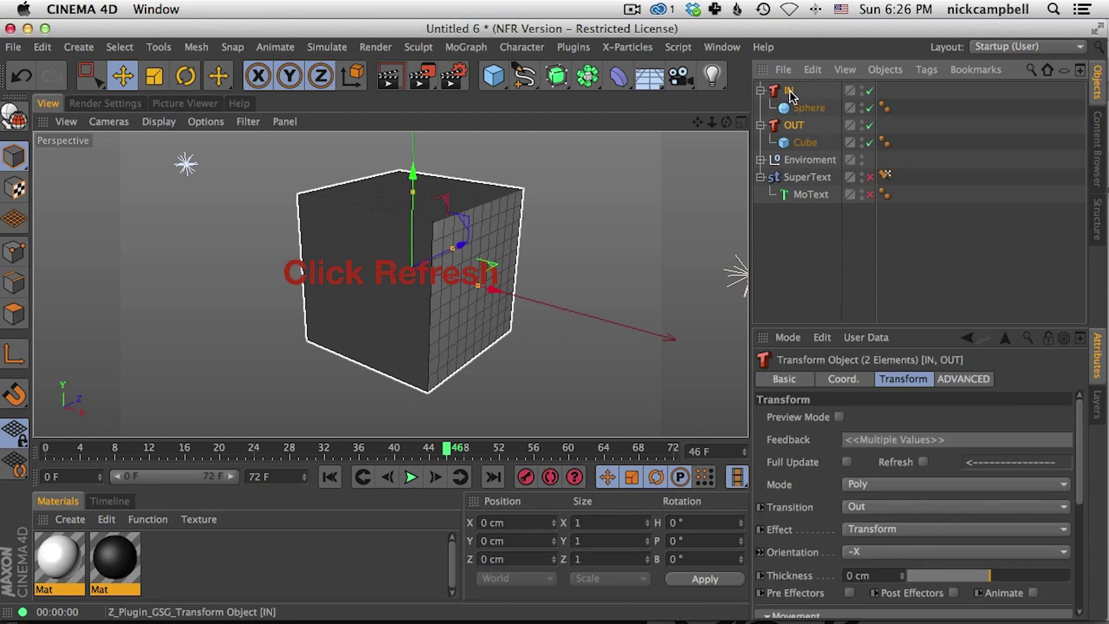
left_click(794, 125, "shift")
left_click(922, 462)
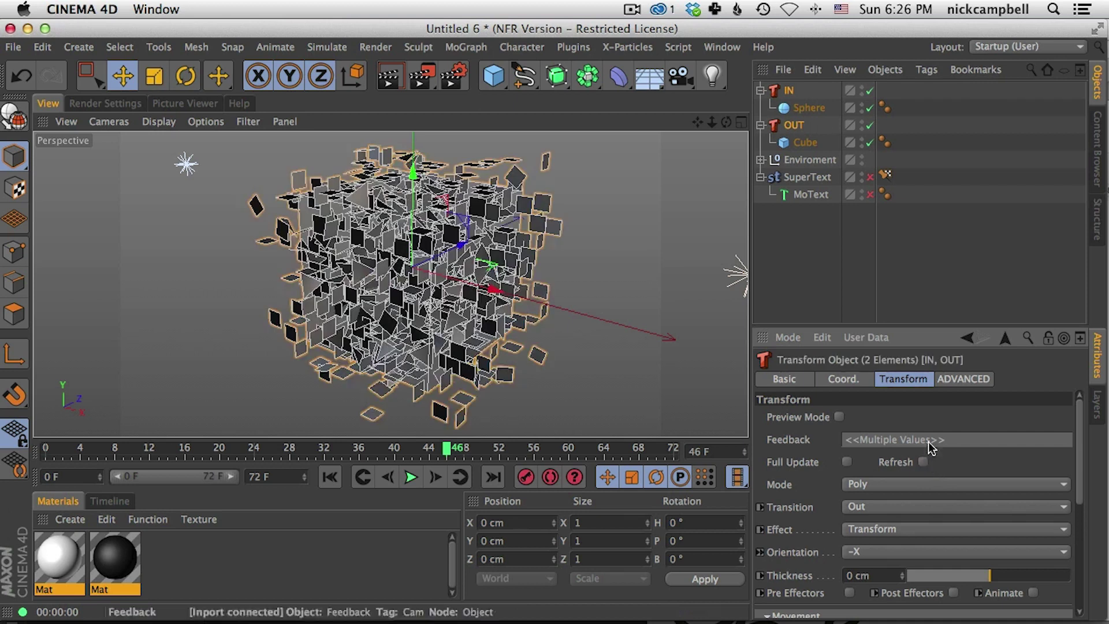
left_click_drag(445, 451, 912, 346)
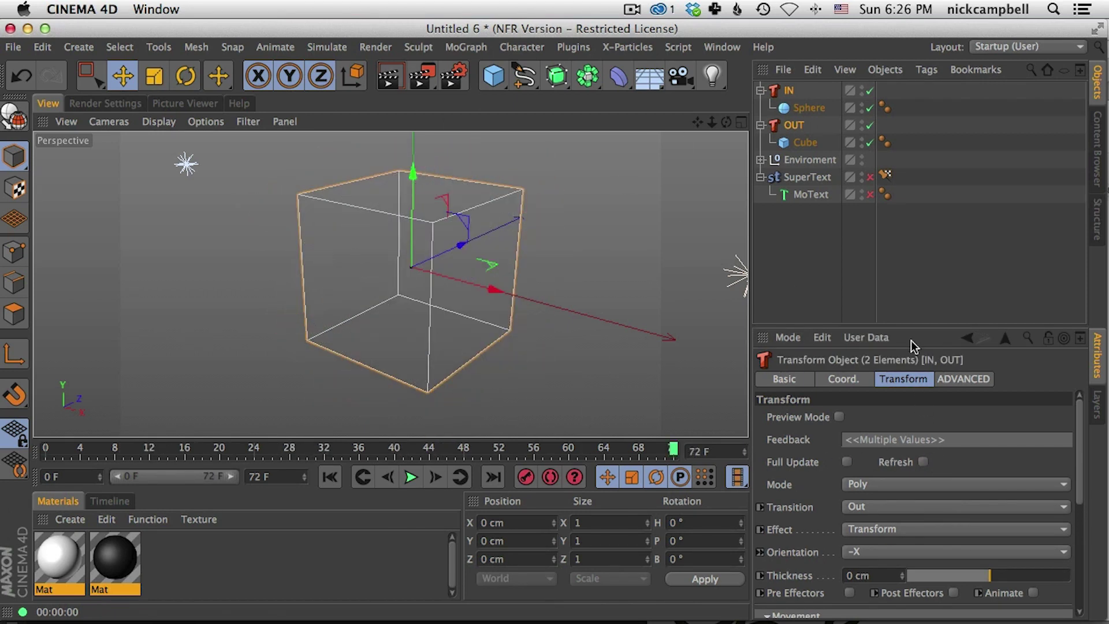
Place the OUT object above IN in the hierarchy and set the IN object's Transition to In (Reverse)
left_click(795, 127)
left_click(790, 91)
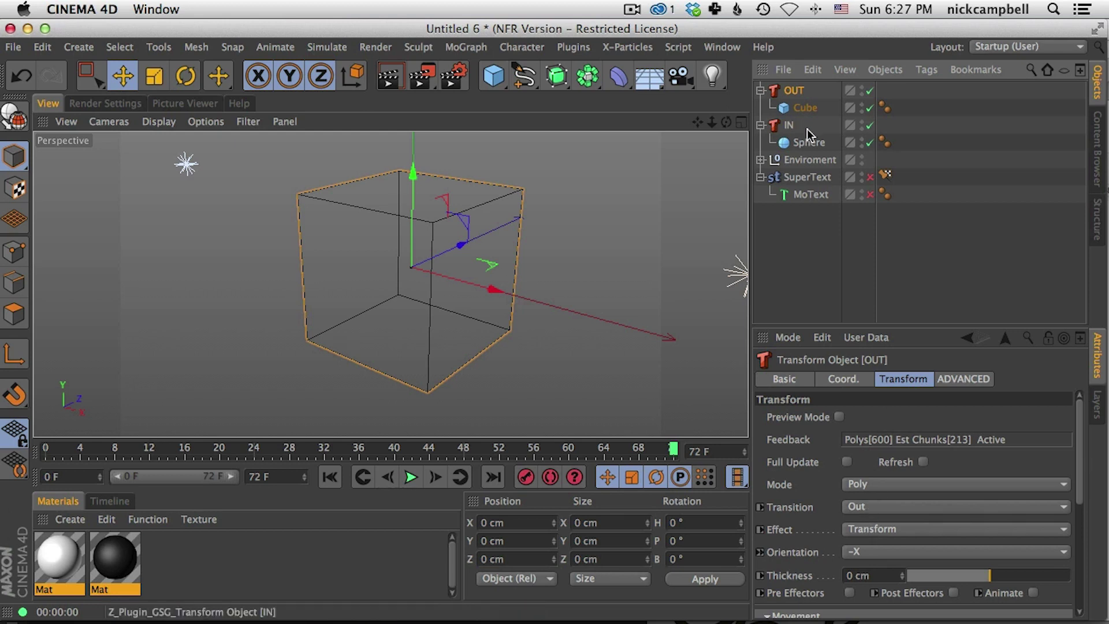
left_click(788, 126)
left_click(863, 507)
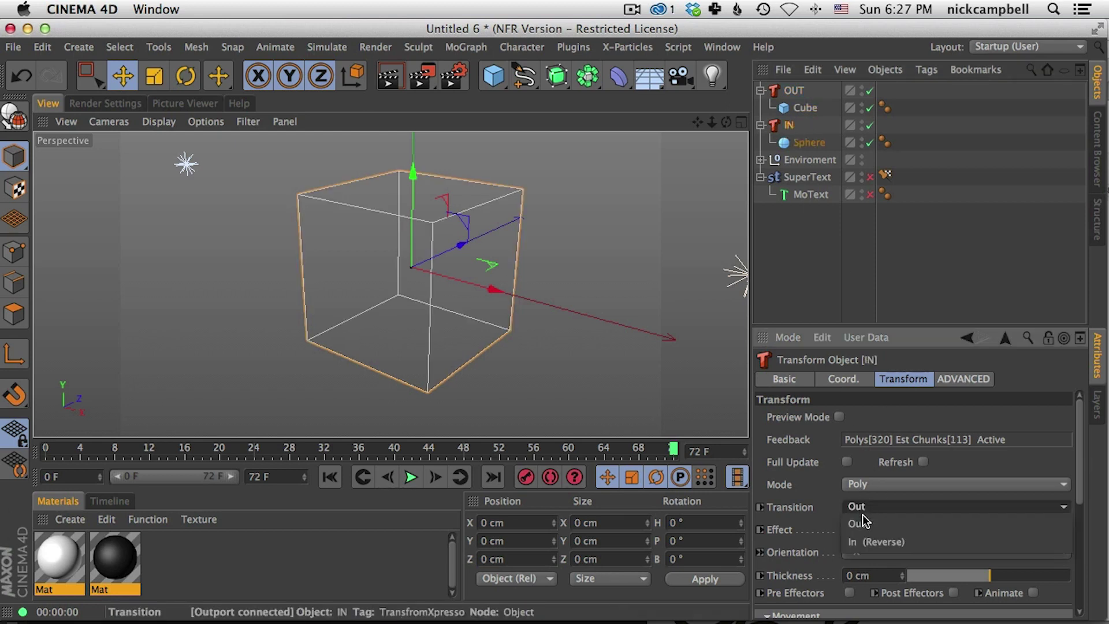
left_click(865, 541)
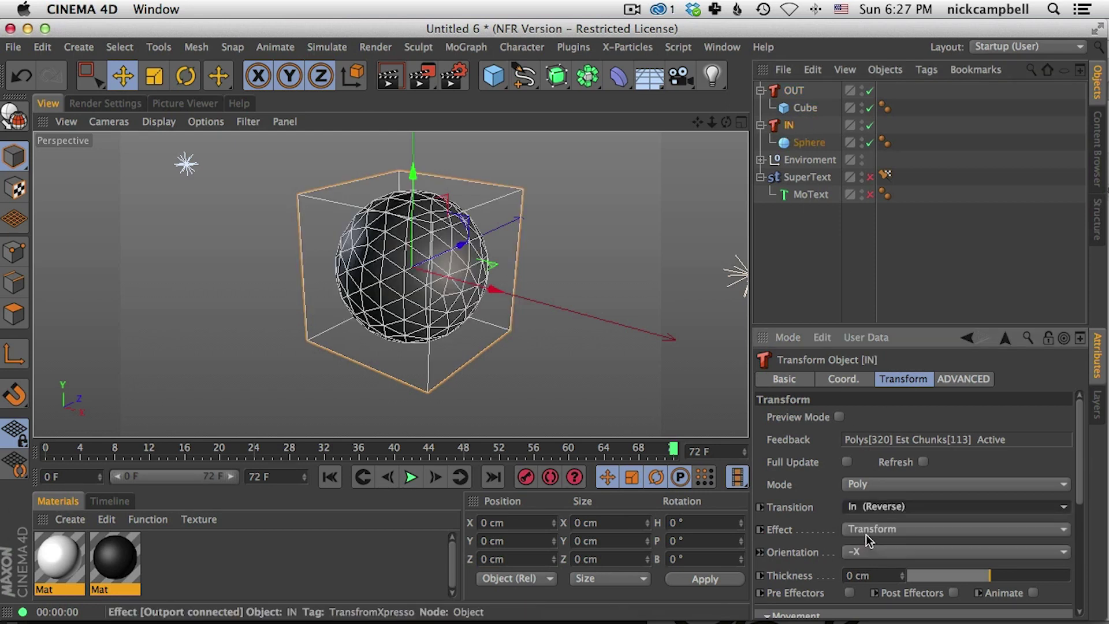
Preview the cube-to-sphere morph by scrubbing from frame 0 to the end and playing the animation
left_click(44, 452)
mouse_move(134, 456)
left_mouse_down()
mouse_move(676, 456)
mouse_move(141, 453)
mouse_move(604, 456)
mouse_move(223, 445)
mouse_move(701, 440)
left_mouse_up()
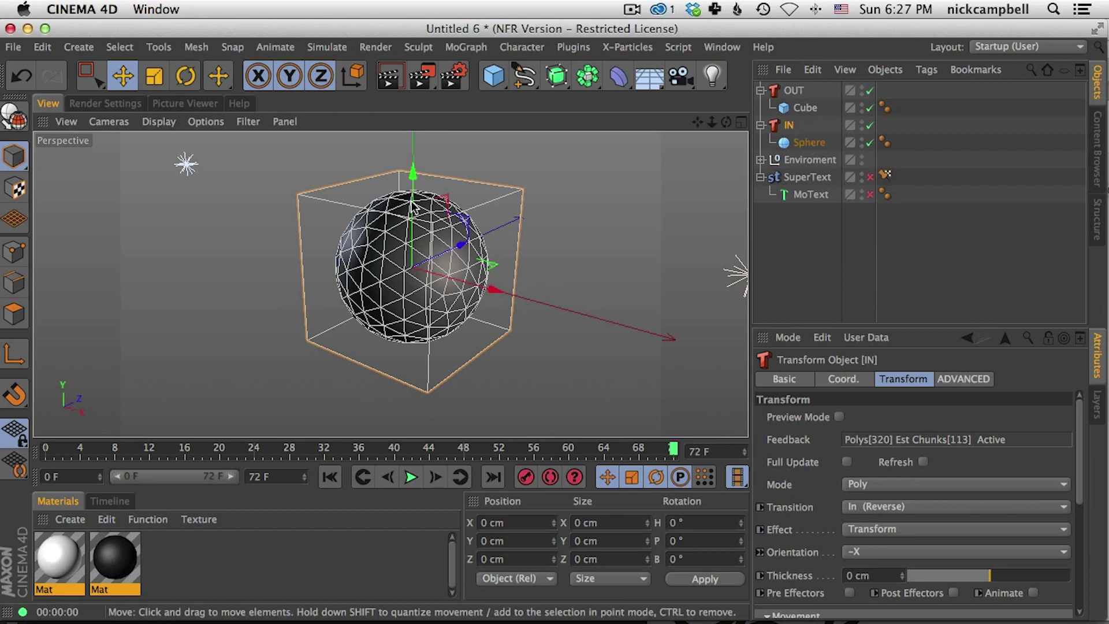
key("F8")
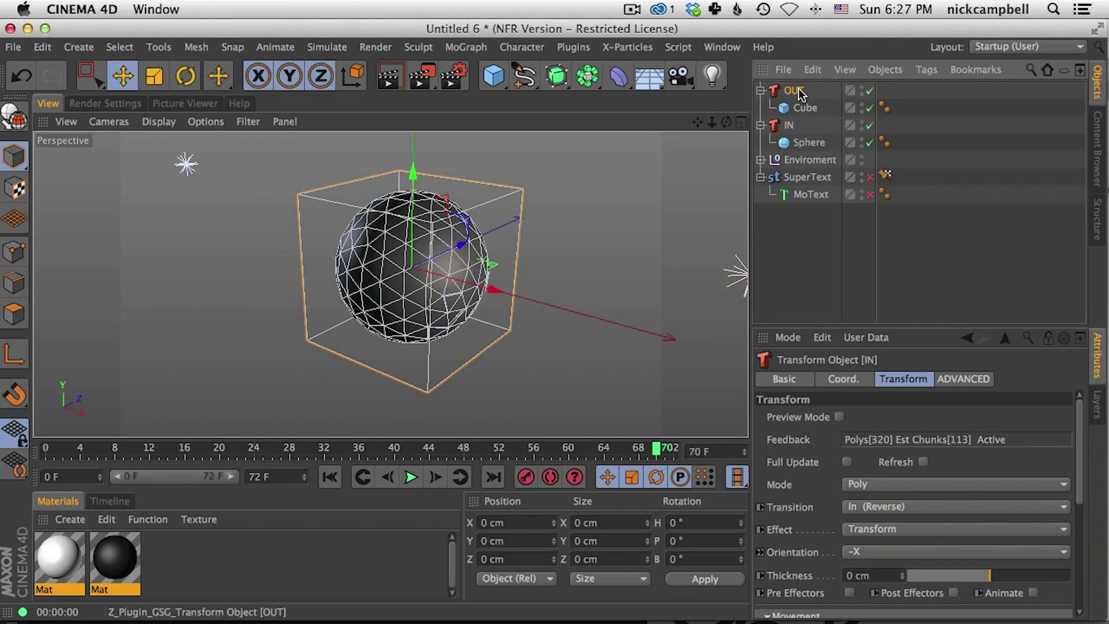
Set the Effect of both the OUT and IN objects to Crash and inspect the breakup mid-animation
left_click(790, 125, "ctrl")
left_click(876, 526)
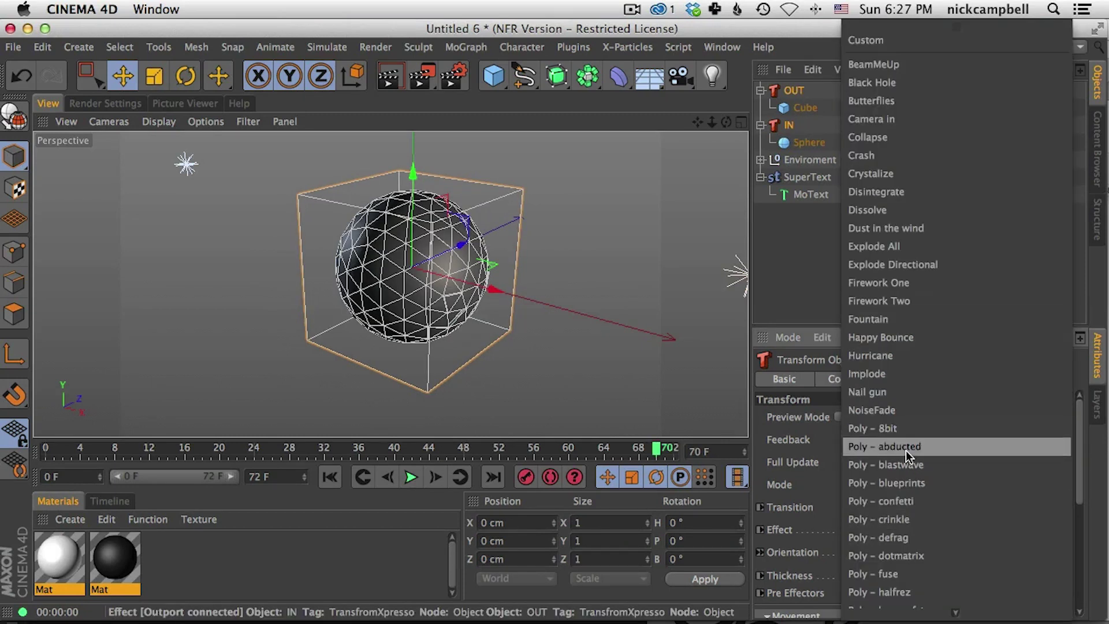
left_click(906, 155)
left_click_drag(394, 448, 350, 448)
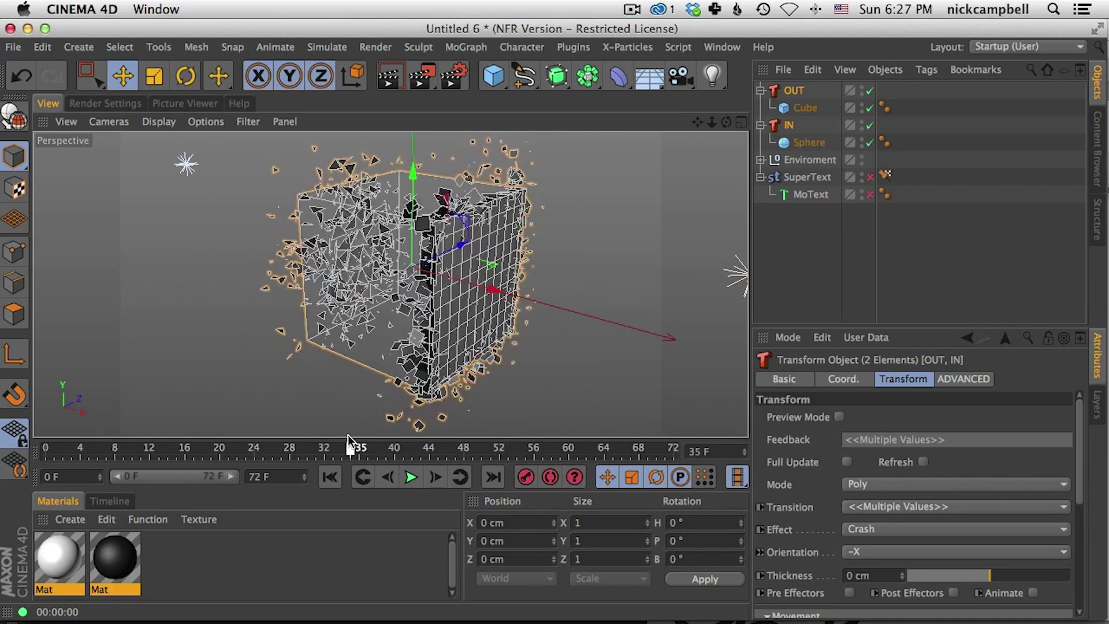
left_click_drag(421, 261, 587, 241, "alt")
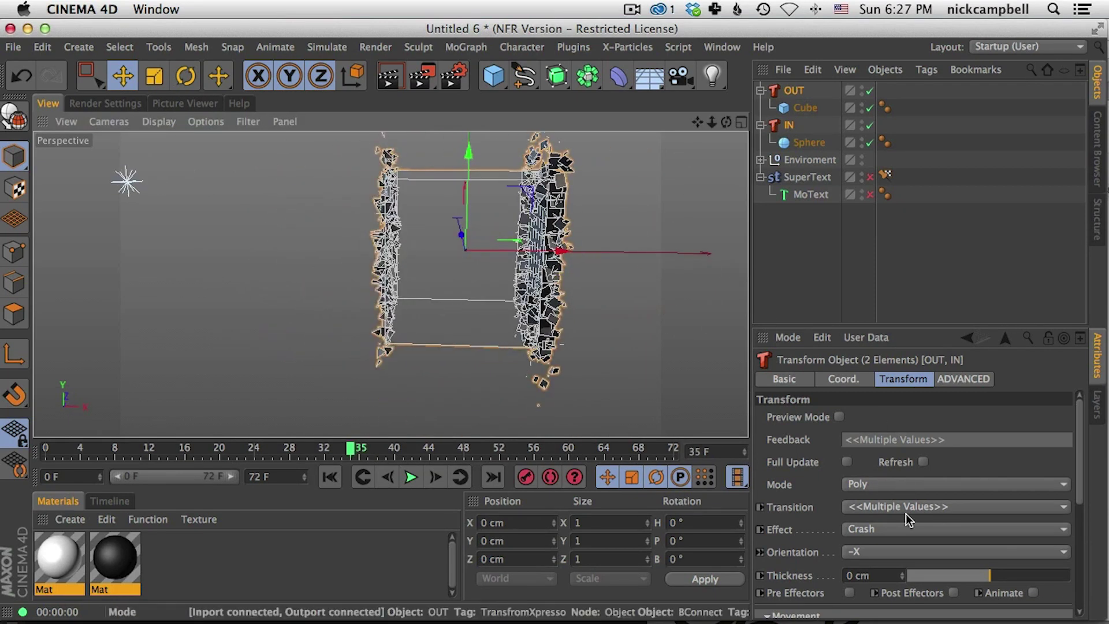
Lower the Falloff of both Transform objects to 17 % and play back the morph
scroll(870, 406, "down", 8)
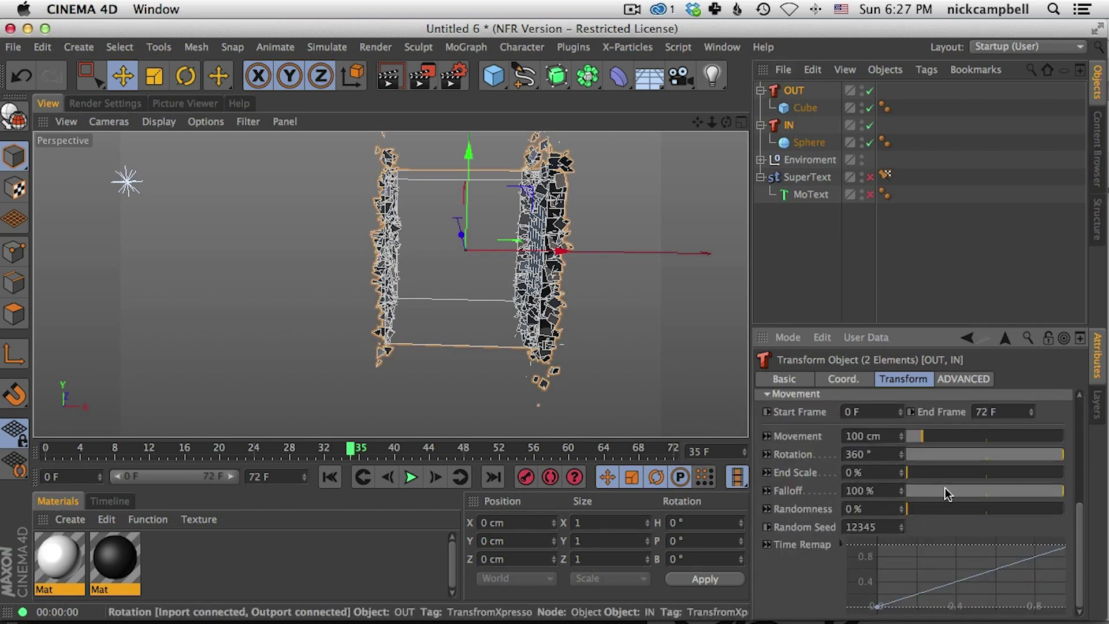
left_click_drag(955, 490, 920, 493)
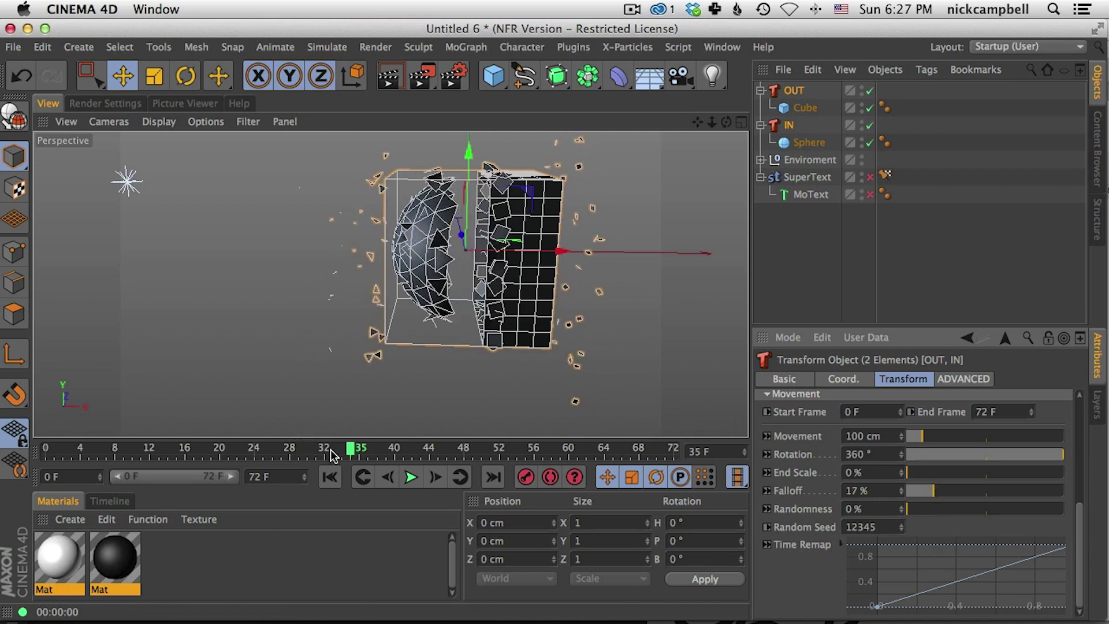
left_click_drag(335, 450, 281, 449)
left_click(411, 476)
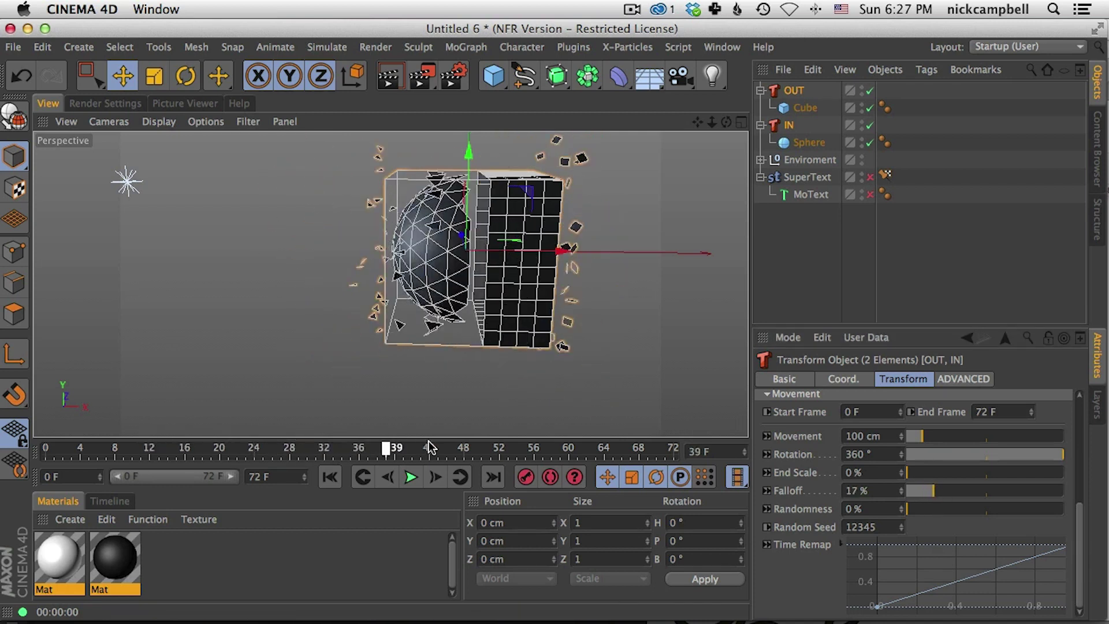
left_click_drag(439, 450, 323, 450)
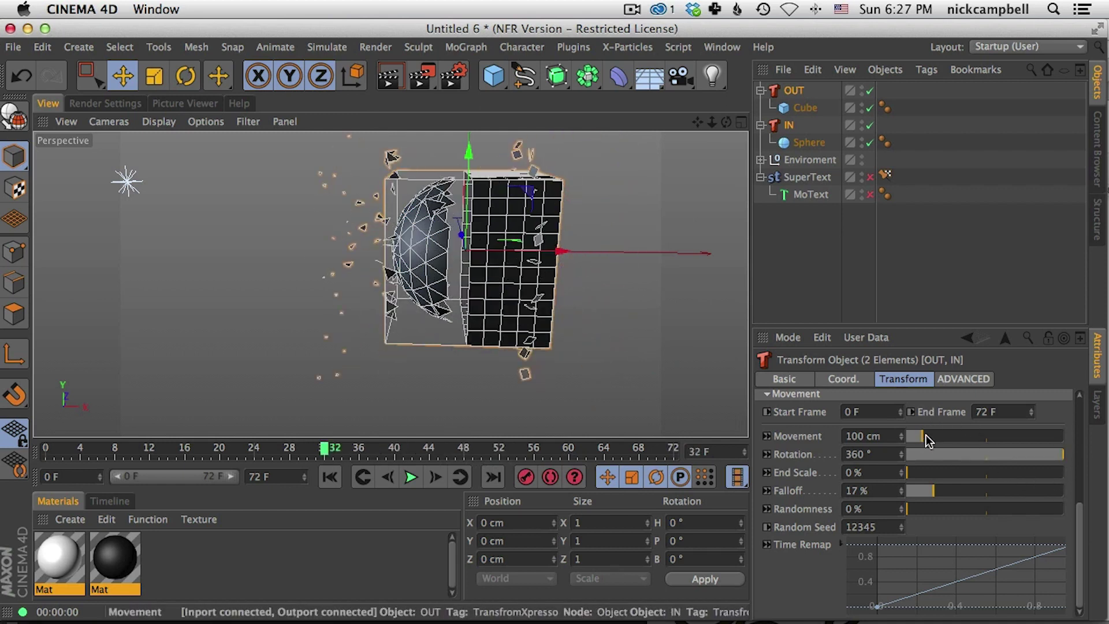
Set both Transform objects' Movement to 52 cm, Rotation to 84°, Falloff to 29 % and Randomness to 93 %, and preview the morph
left_click_drag(926, 434, 943, 457)
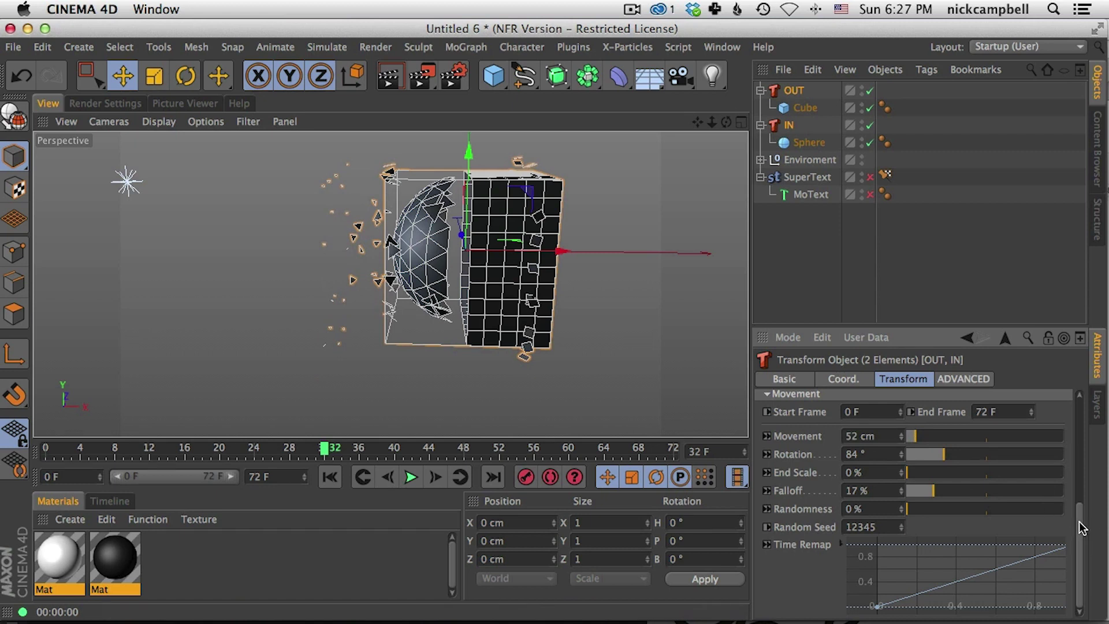
left_click_drag(908, 508, 980, 508)
left_click(952, 491)
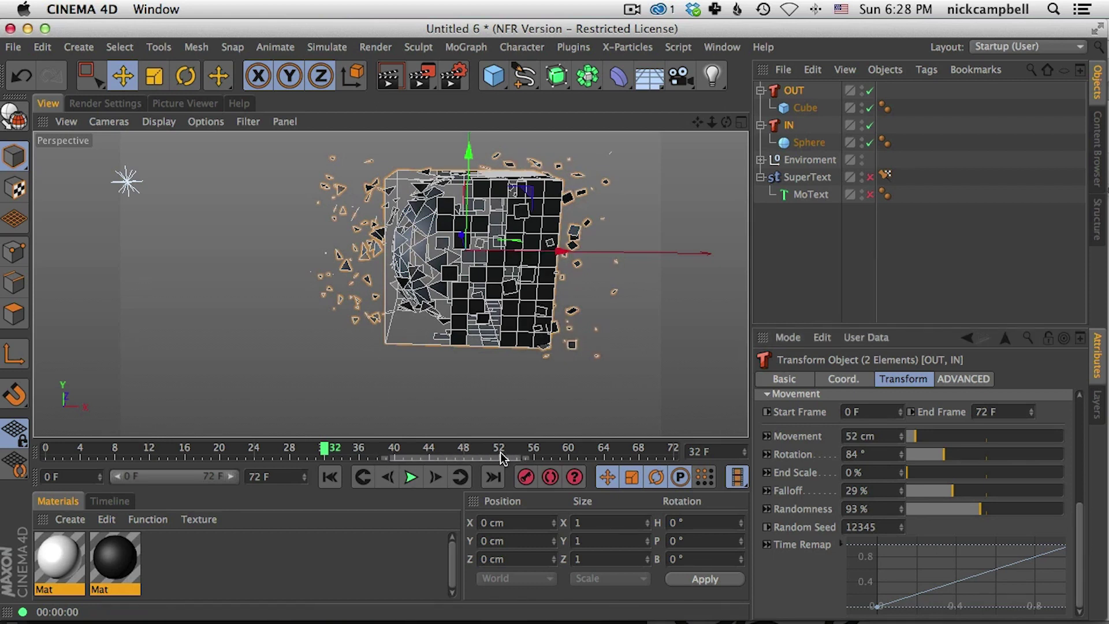
left_click_drag(356, 451, 673, 452)
left_click_drag(630, 254, 588, 253, "alt")
left_click(804, 259)
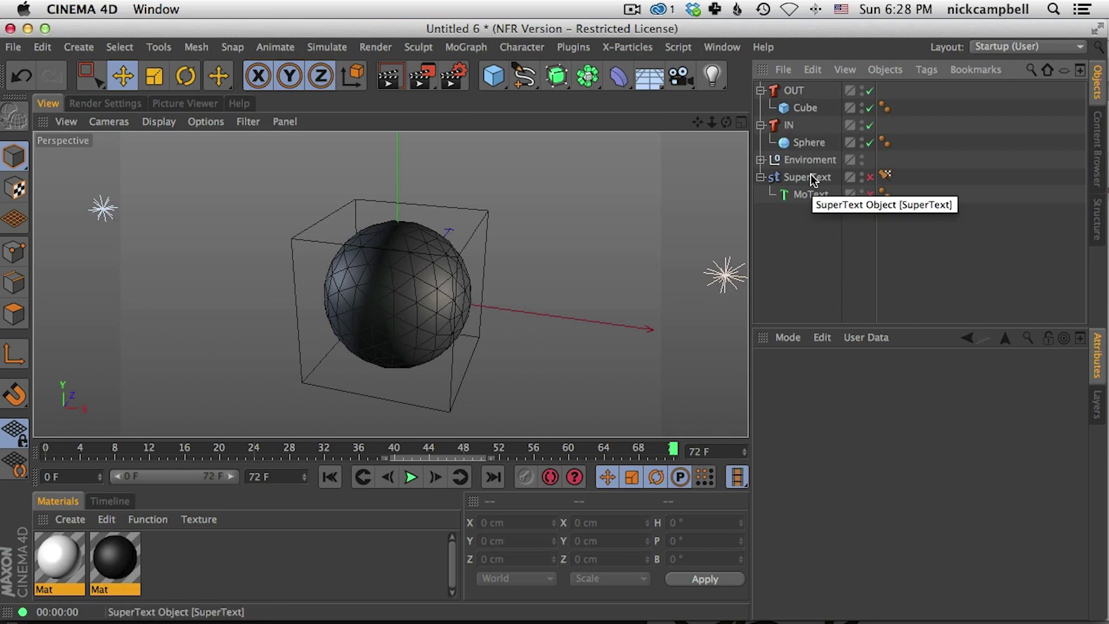
Start a new project and add a Cube to it
key("super+n")
left_click(494, 76)
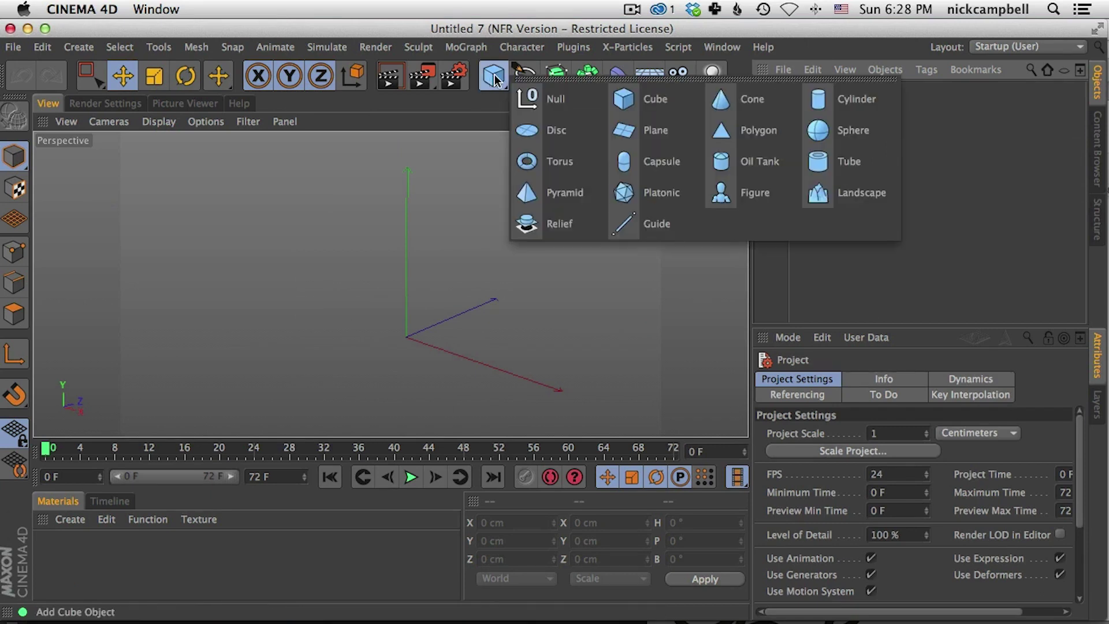
left_click(657, 100)
Place the Cube inside a new MoGraph Cloner and set the Cloner's mode to Grid Array
left_click(465, 46)
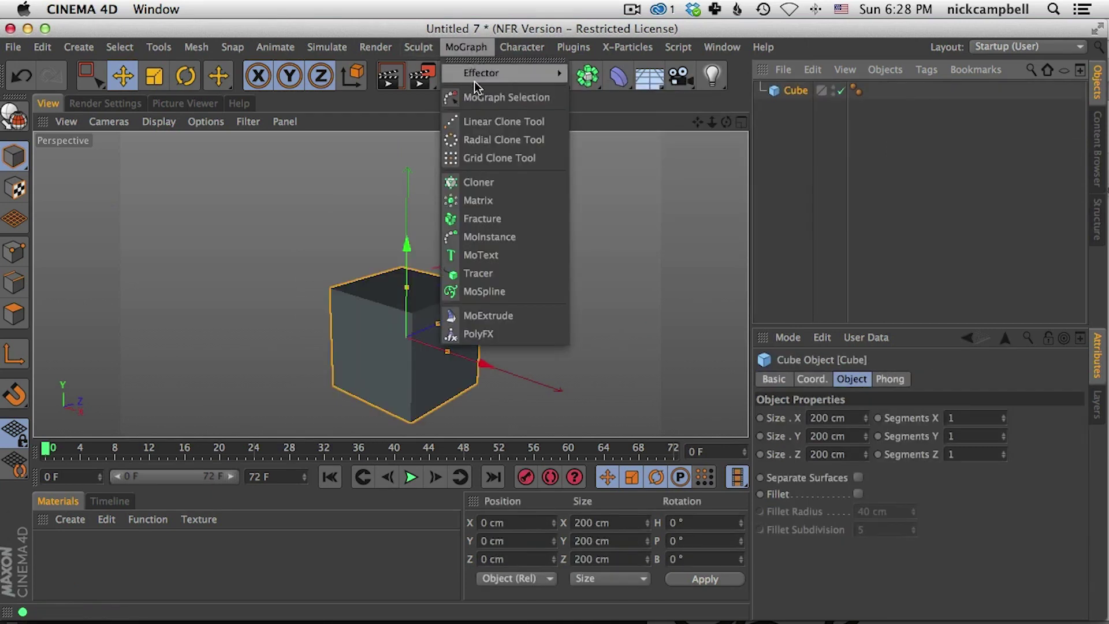
left_click(508, 182, "alt")
left_click(799, 91)
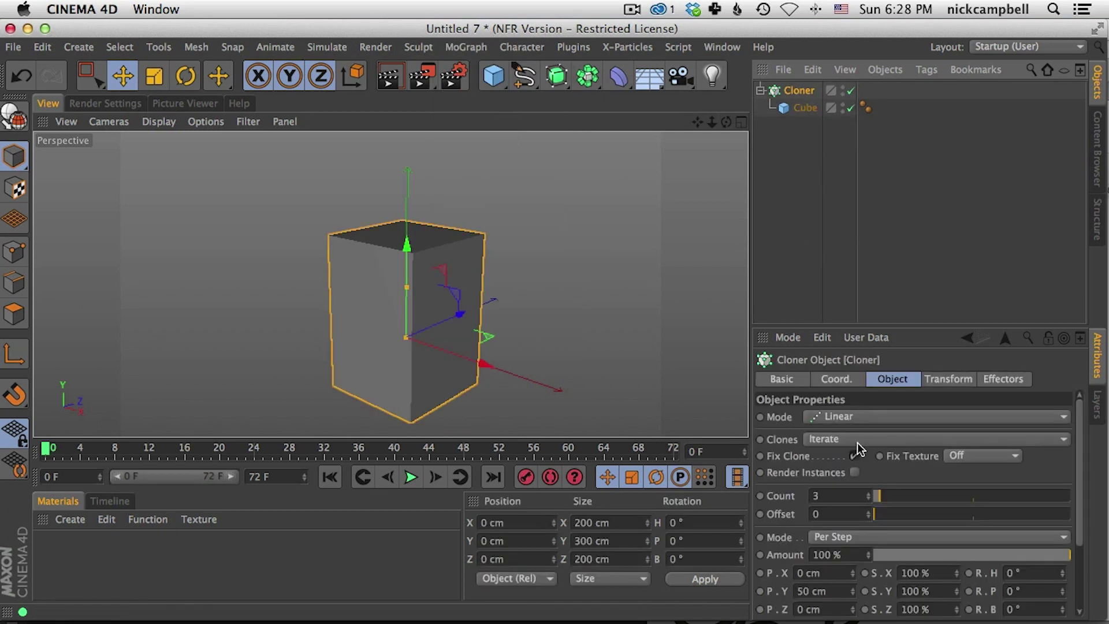
left_click(861, 415)
left_click(862, 488)
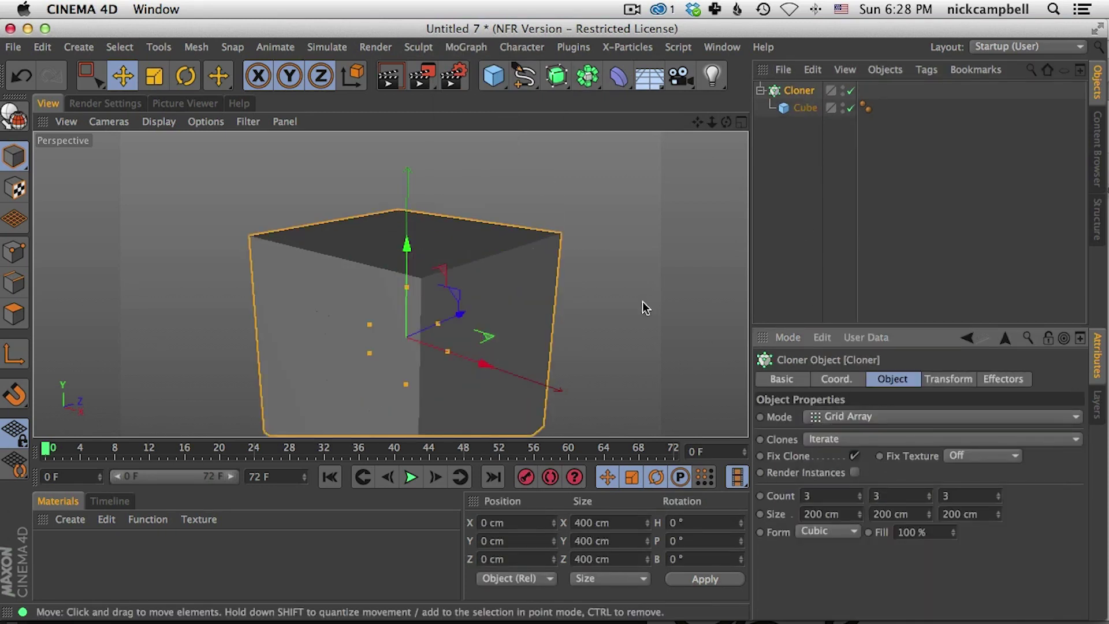
scroll(398, 347, "down", 3)
Scale the Cube inside the Cloner down uniformly to about 89.6 cm so gaps separate the clones
left_click(800, 110)
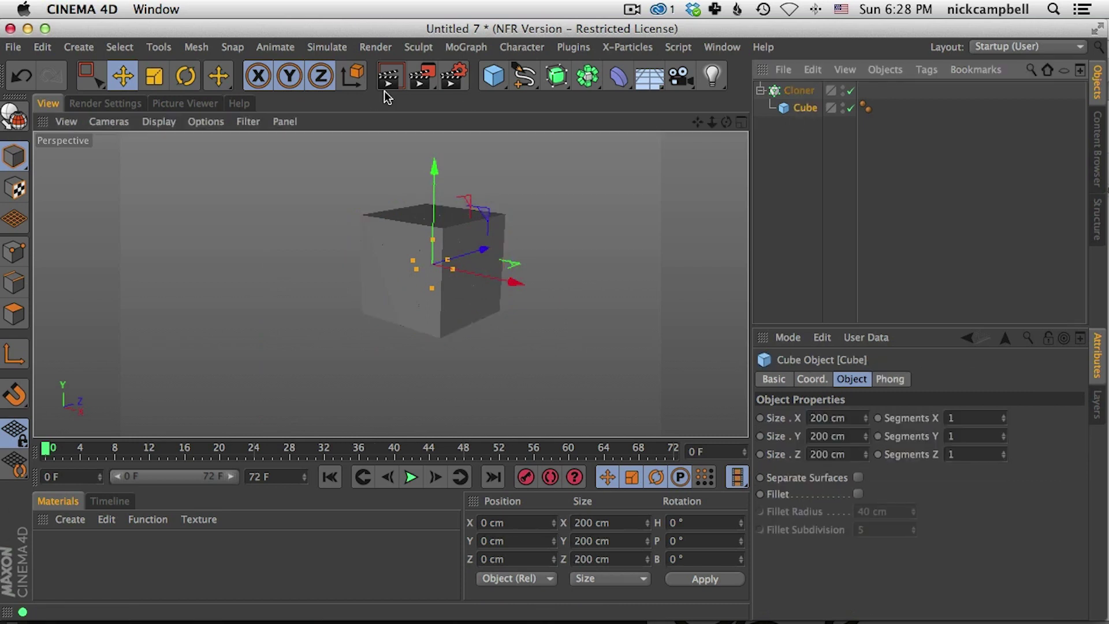
left_click(155, 77)
left_click_drag(497, 265, 552, 219)
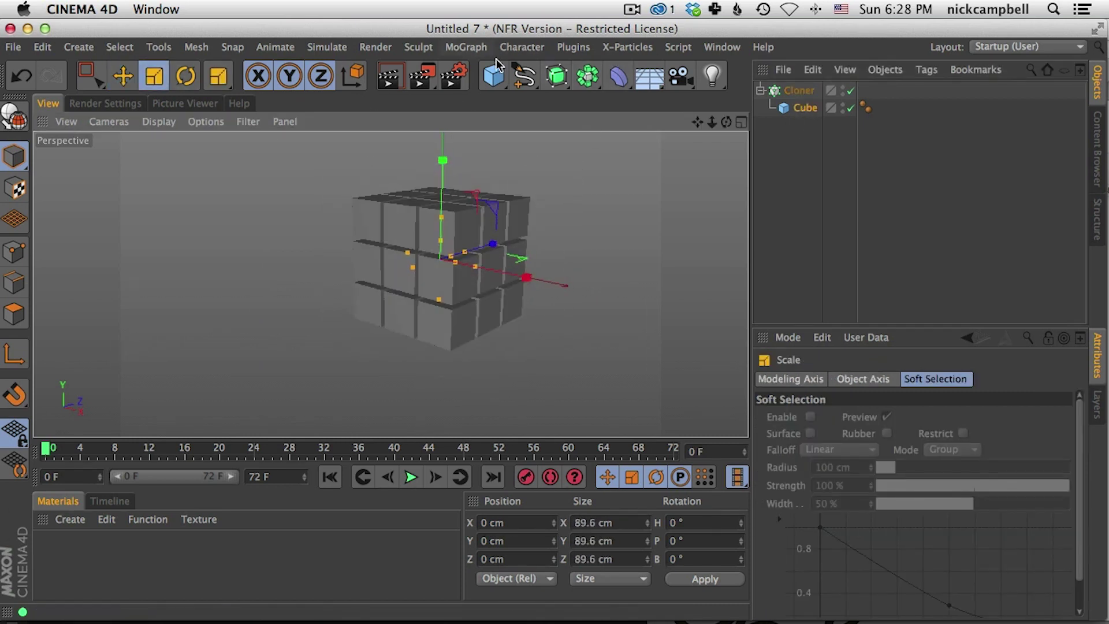
Add a Transform plugin object, make the Cloner its child and refresh the Transform object
left_click(468, 48)
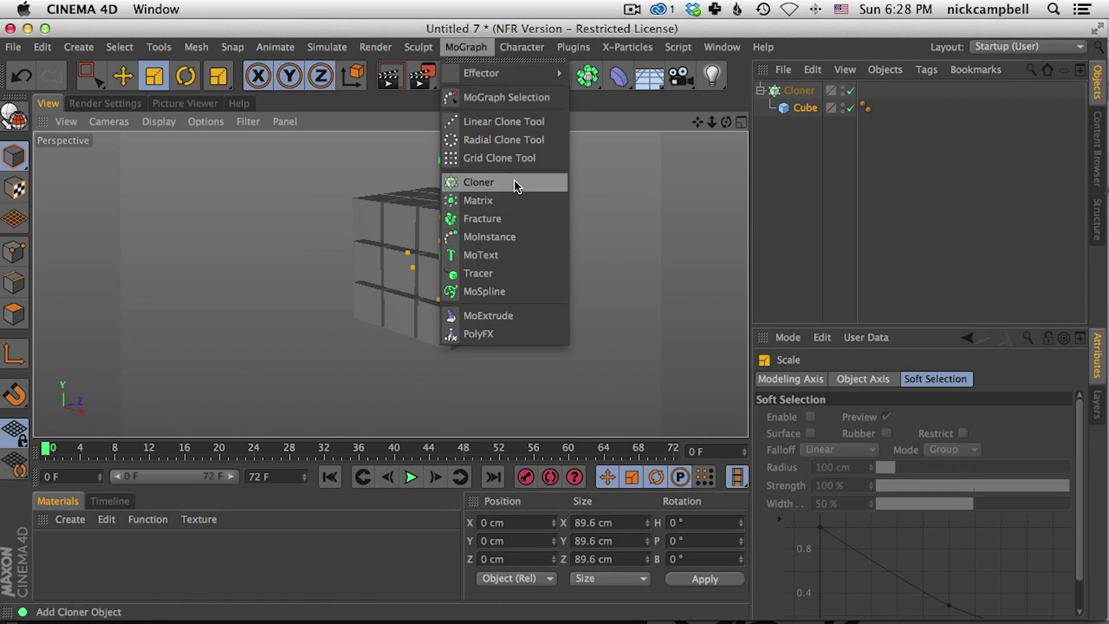
left_click(584, 48)
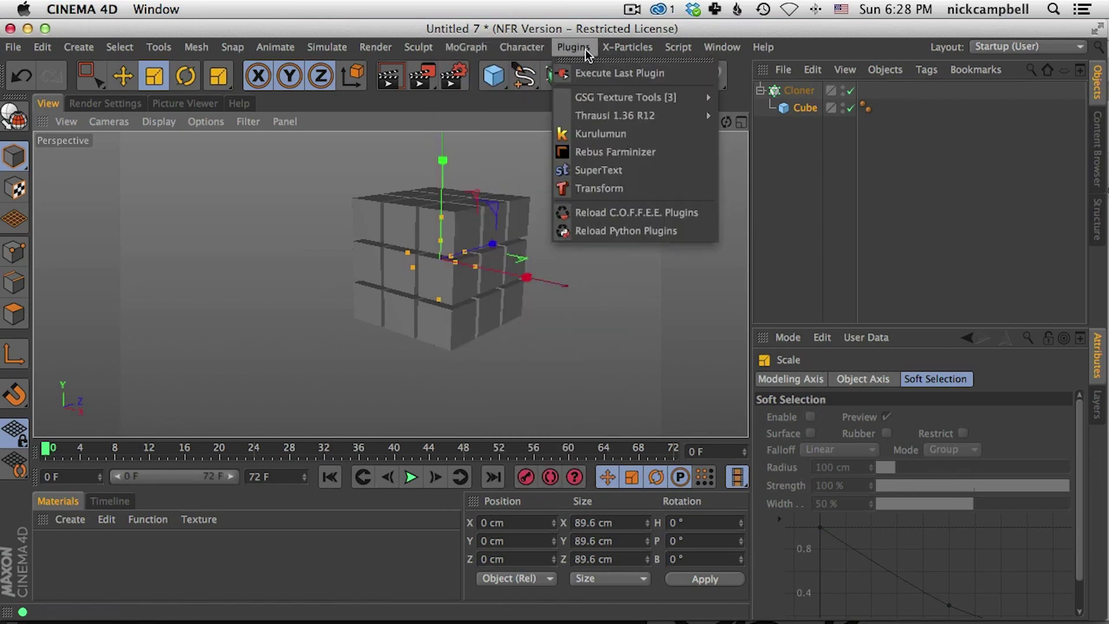
left_click(600, 188)
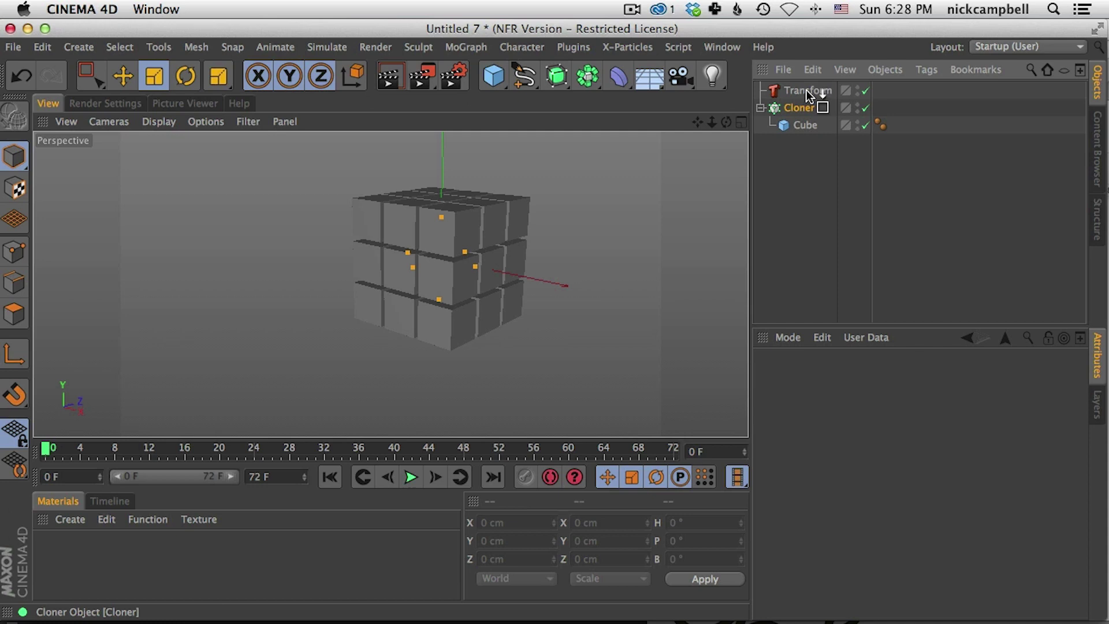
left_click_drag(806, 90, 806, 90)
left_click(813, 89)
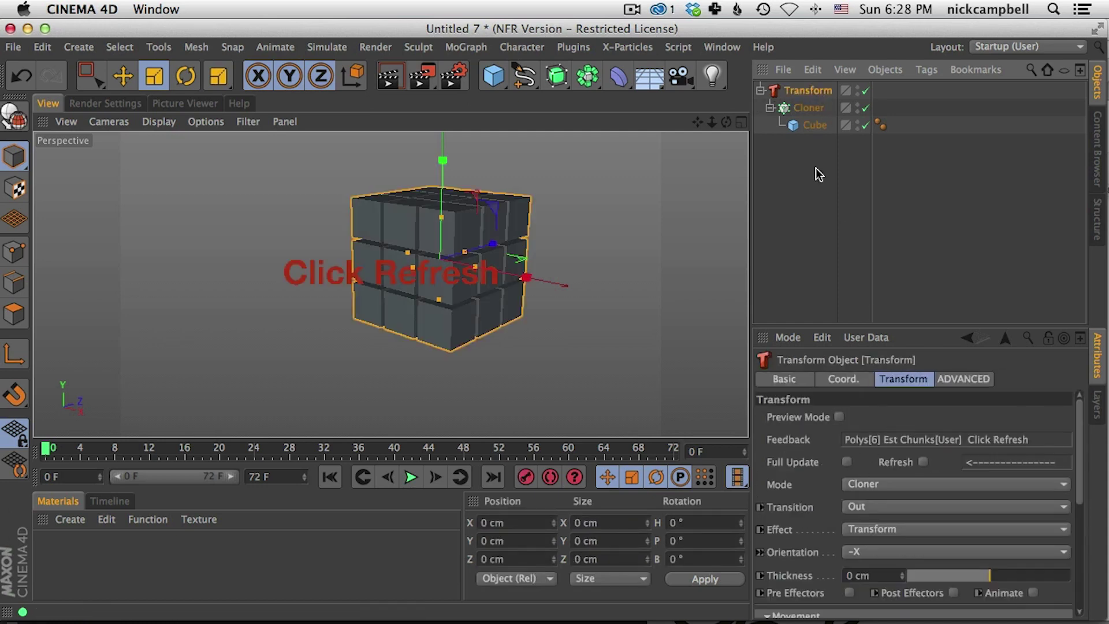
left_click(923, 461)
Scrub the timeline and examine how the cloned cubes break apart in the view
left_click_drag(459, 450, 367, 451)
left_click_drag(291, 451, 455, 450)
left_click_drag(450, 301, 415, 289, "alt")
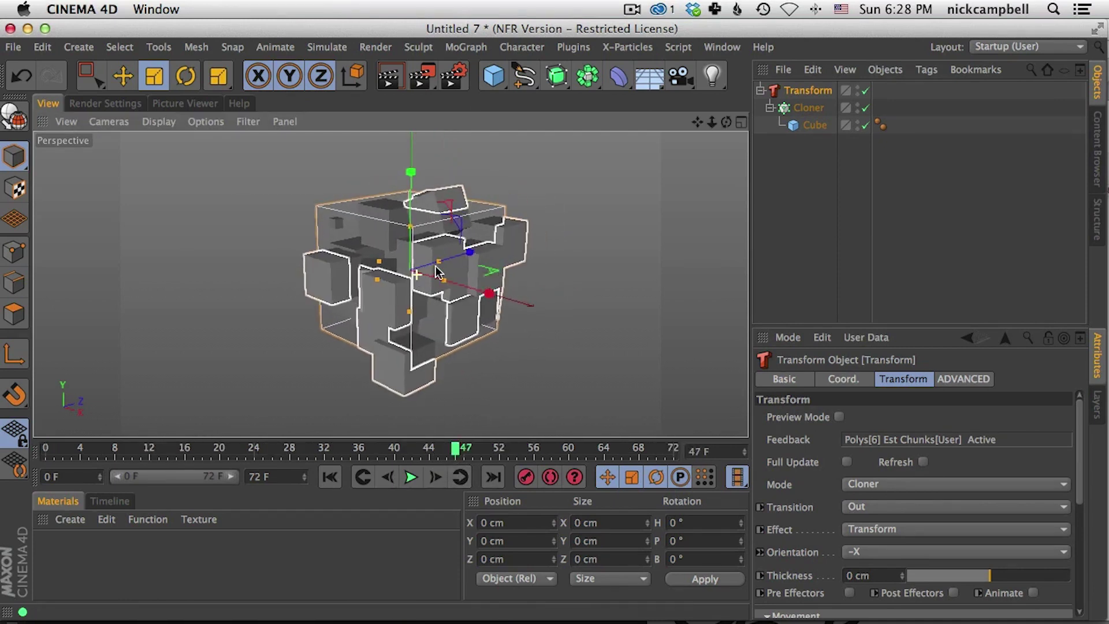
left_click_drag(589, 286, 607, 283, "alt")
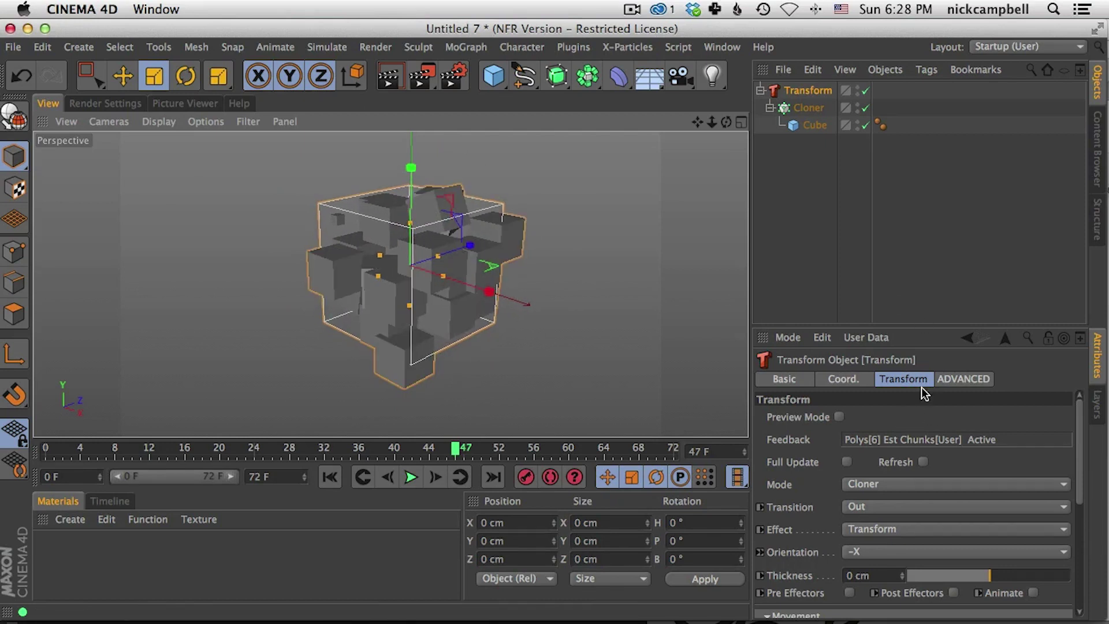
Set the Transform object's Effect to Custom and open its Custom settings while the animation plays
left_click(894, 527)
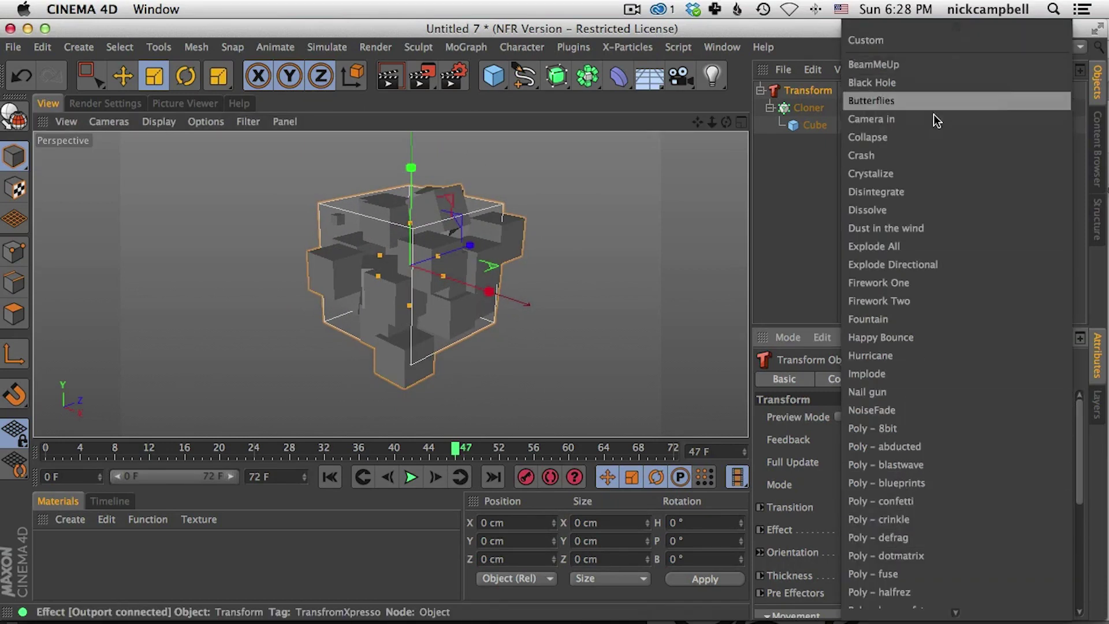
scroll(924, 404, "down", 15)
scroll(924, 173, "up", 15)
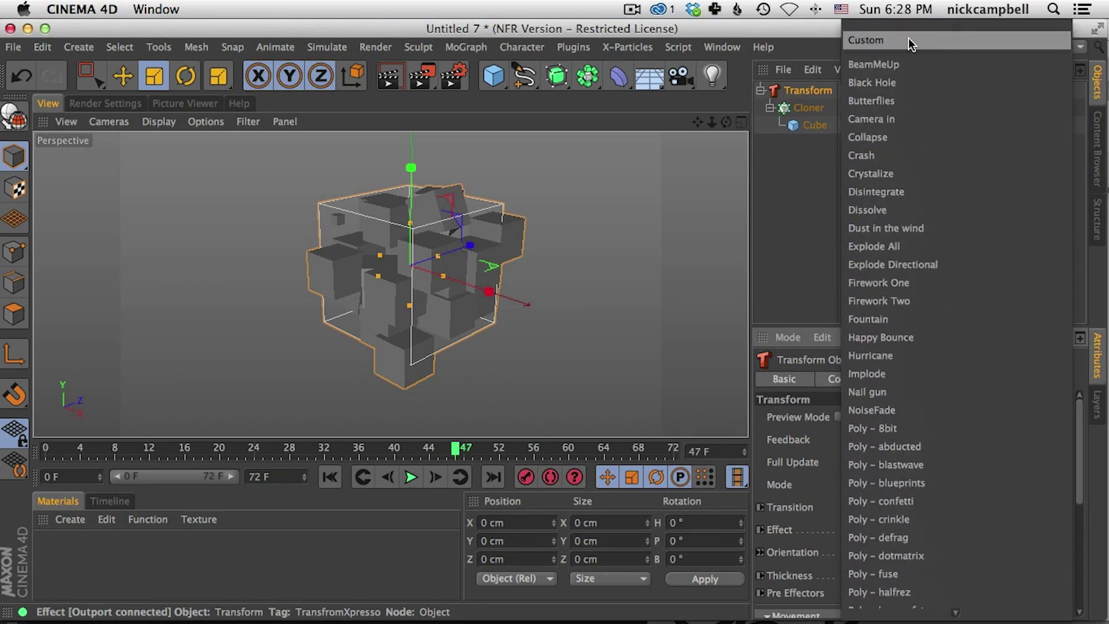
left_click(909, 38)
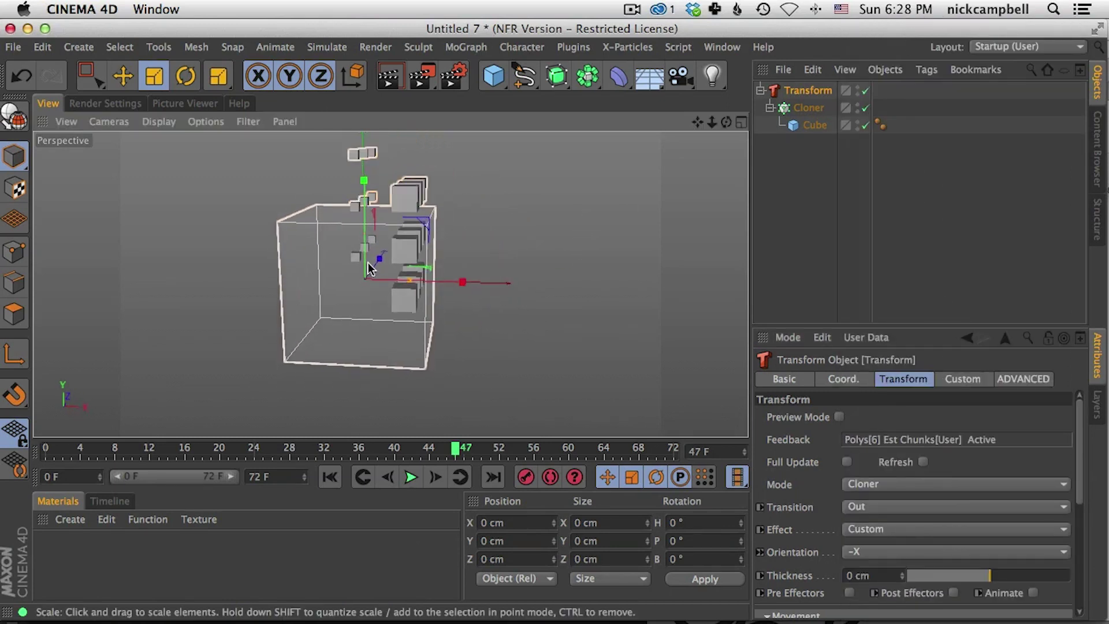
left_click(412, 477)
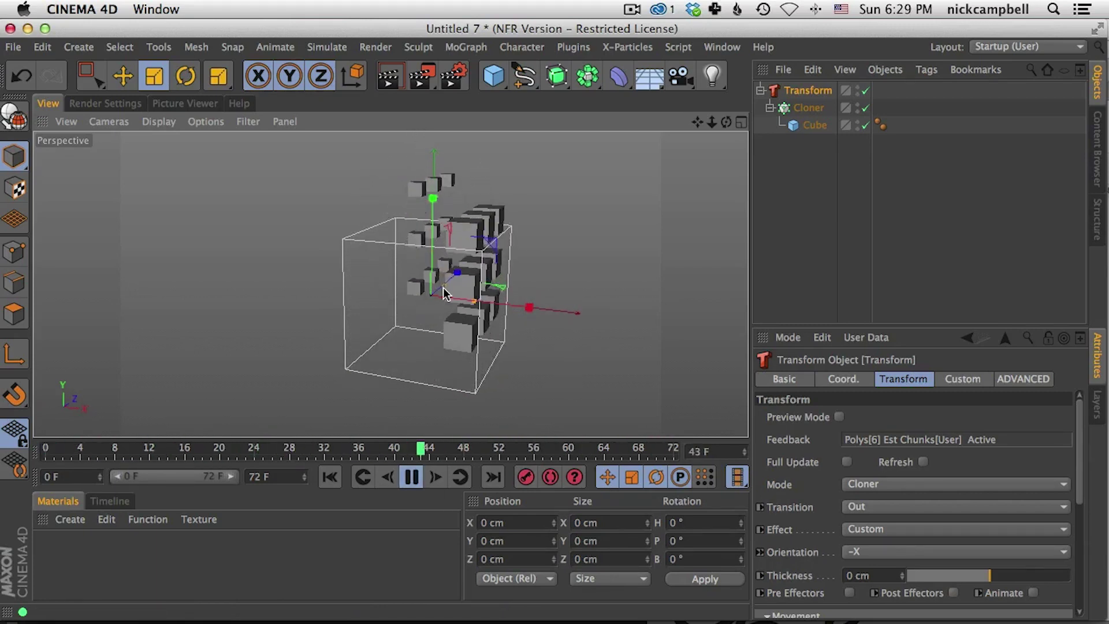
left_click(962, 379)
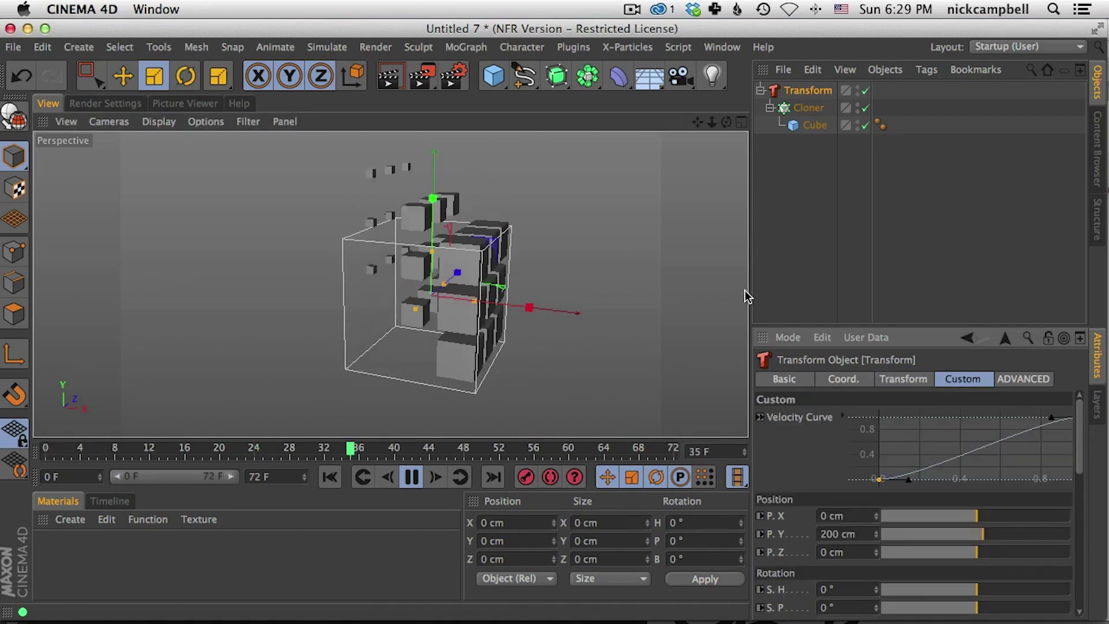
Widen the object and attribute area beside the view, then stop playback and return the animation to frame 0
left_click_drag(750, 290, 700, 291)
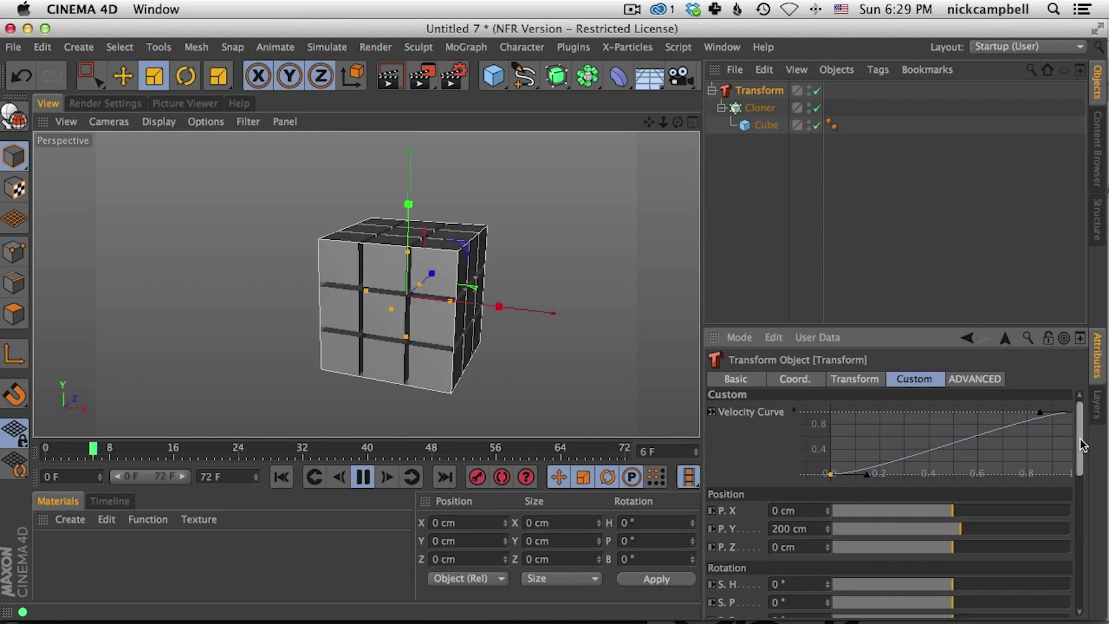
mouse_move(1079, 439)
left_mouse_down()
mouse_move(1088, 564)
mouse_move(1081, 420)
left_mouse_up()
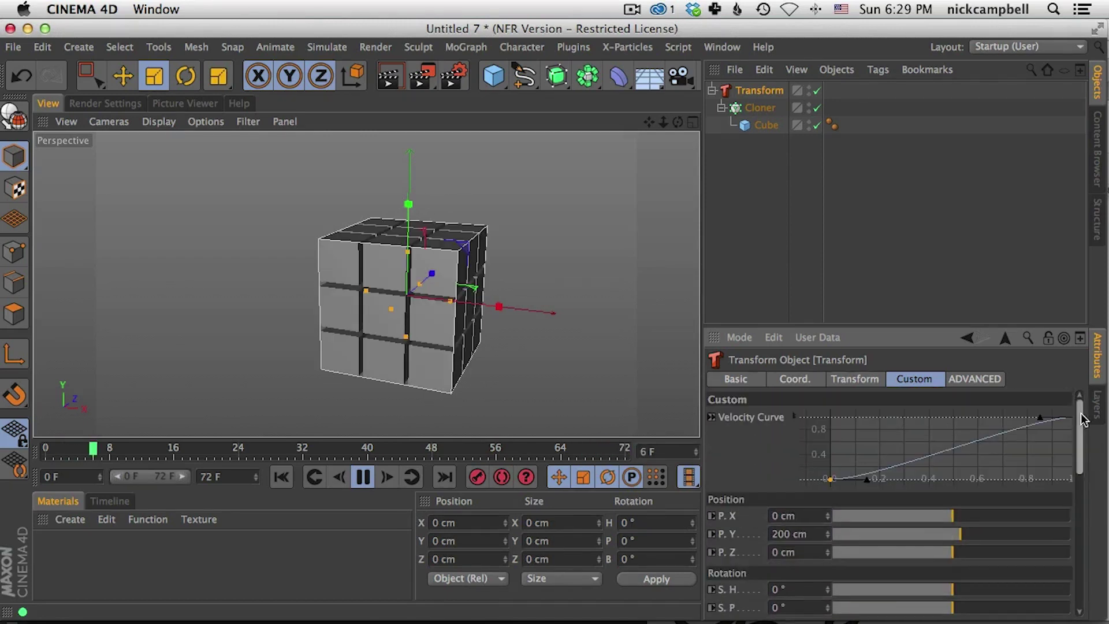
key("F8")
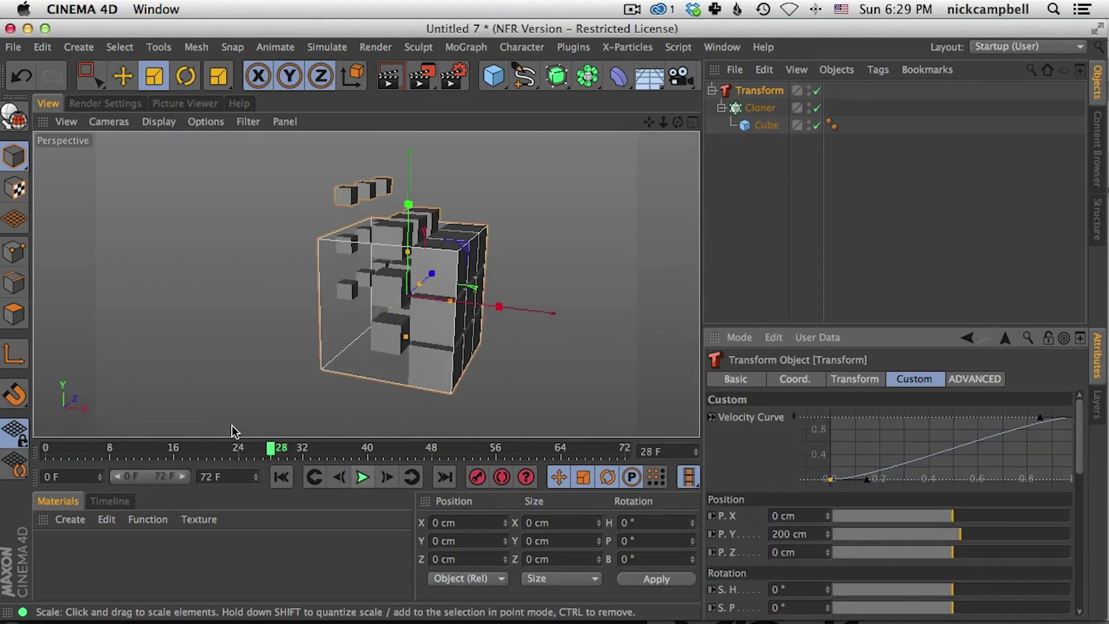
left_click_drag(104, 450, 3, 454)
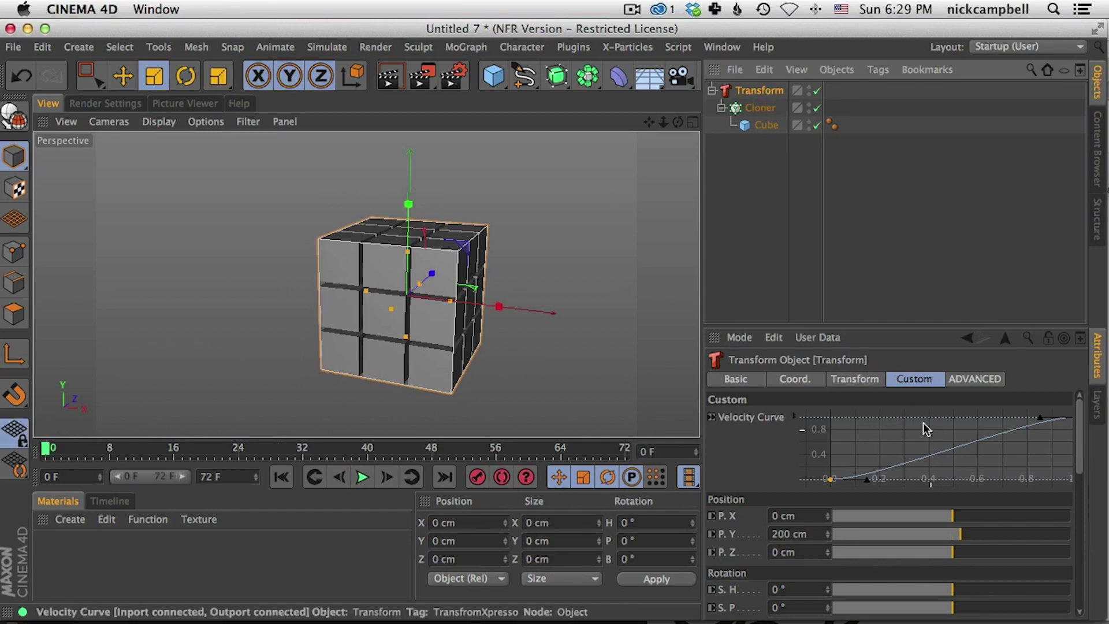
Review the Transition options available for the Transform object
left_click(855, 378)
left_click(819, 511)
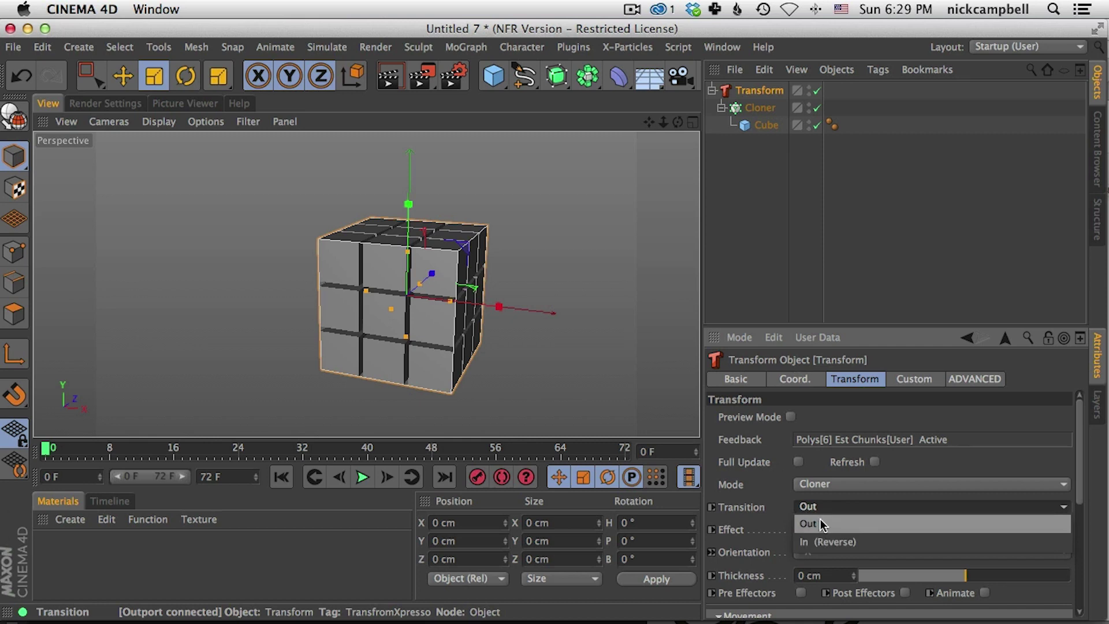
left_click(763, 506)
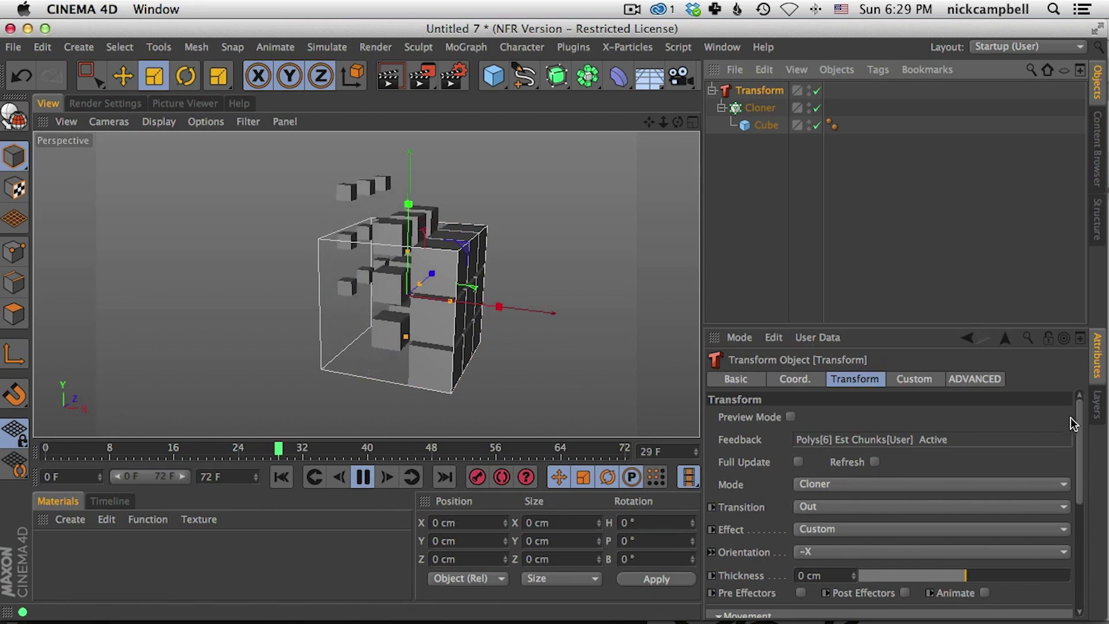
Set the heading rotation S. H to 265° in the Transform object's Custom effect settings
left_click(914, 378)
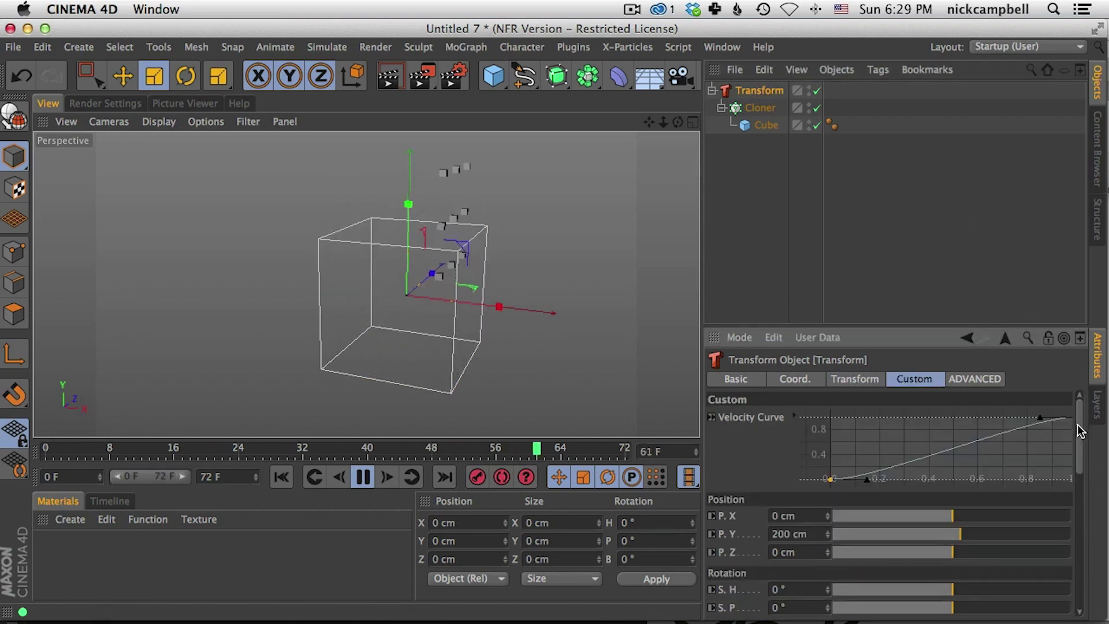
scroll(1080, 441, "down", 3)
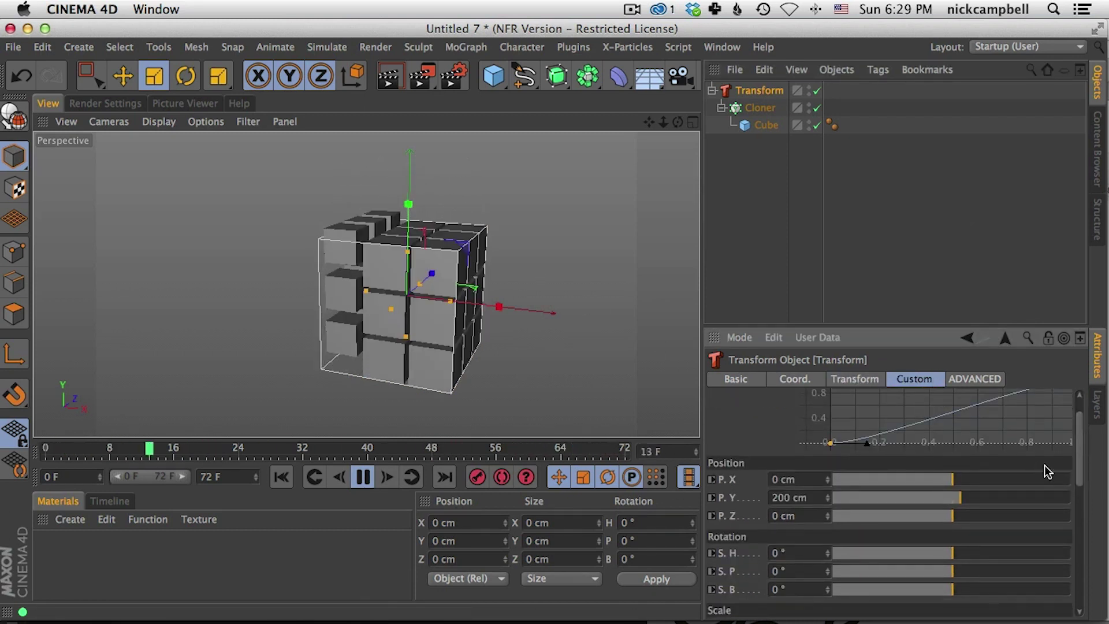
left_click_drag(1079, 445, 1082, 498)
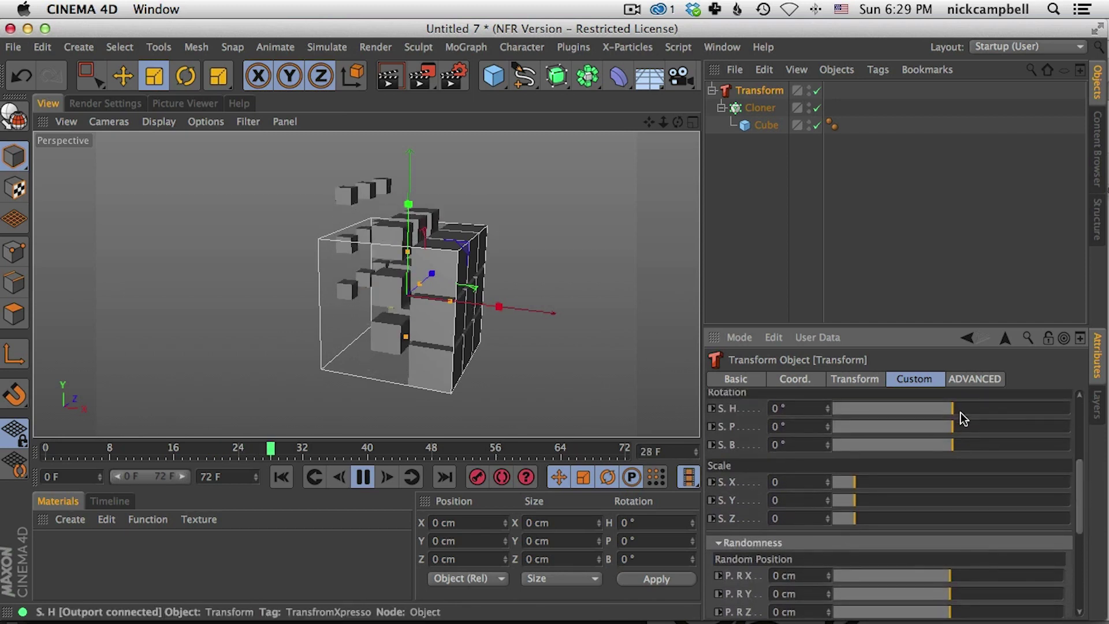
left_click_drag(961, 412, 1041, 413)
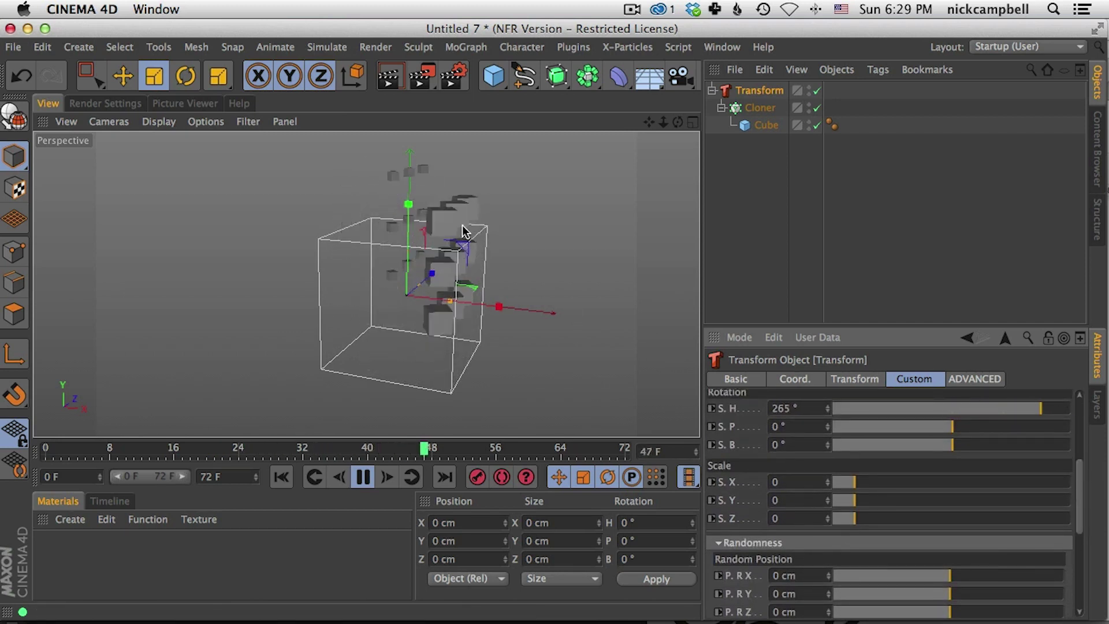
Set the Custom effect's random position to 700, 580 and 830 cm in X, Y, Z and random rotation to 164°, 170°, 164° in H, P, B
left_click_drag(1081, 477, 1079, 523)
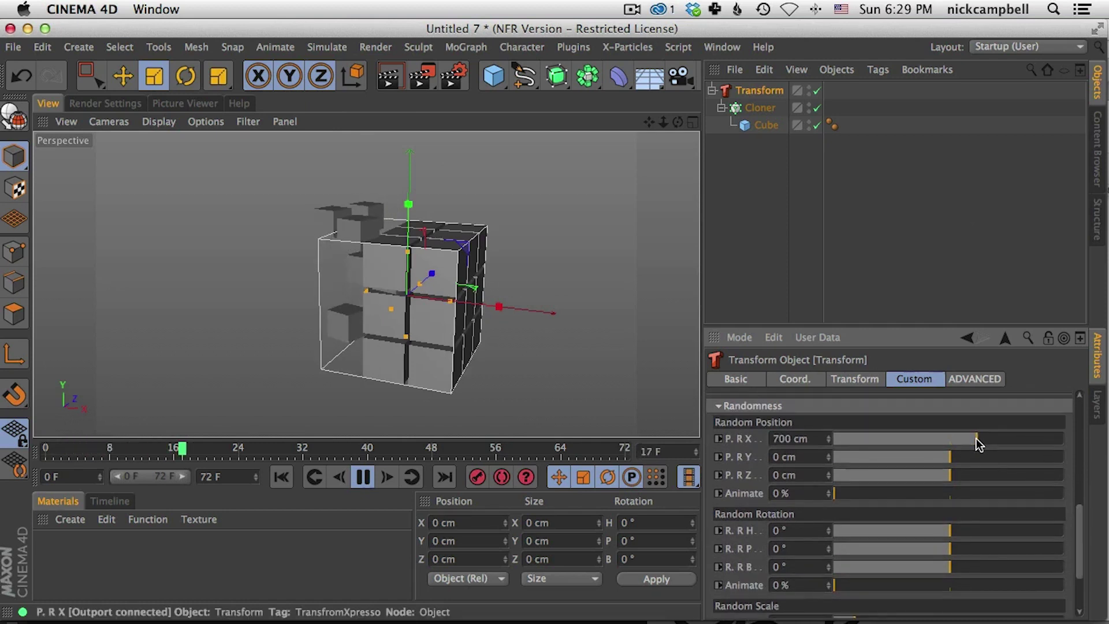
left_click_drag(966, 456, 980, 474)
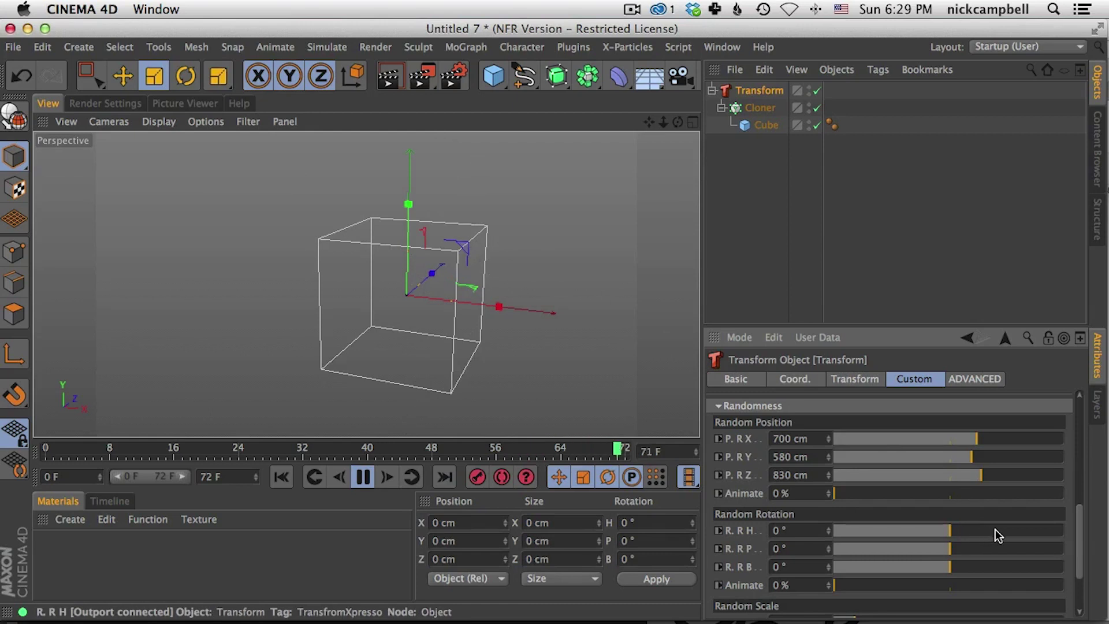
left_click_drag(995, 529, 1002, 530)
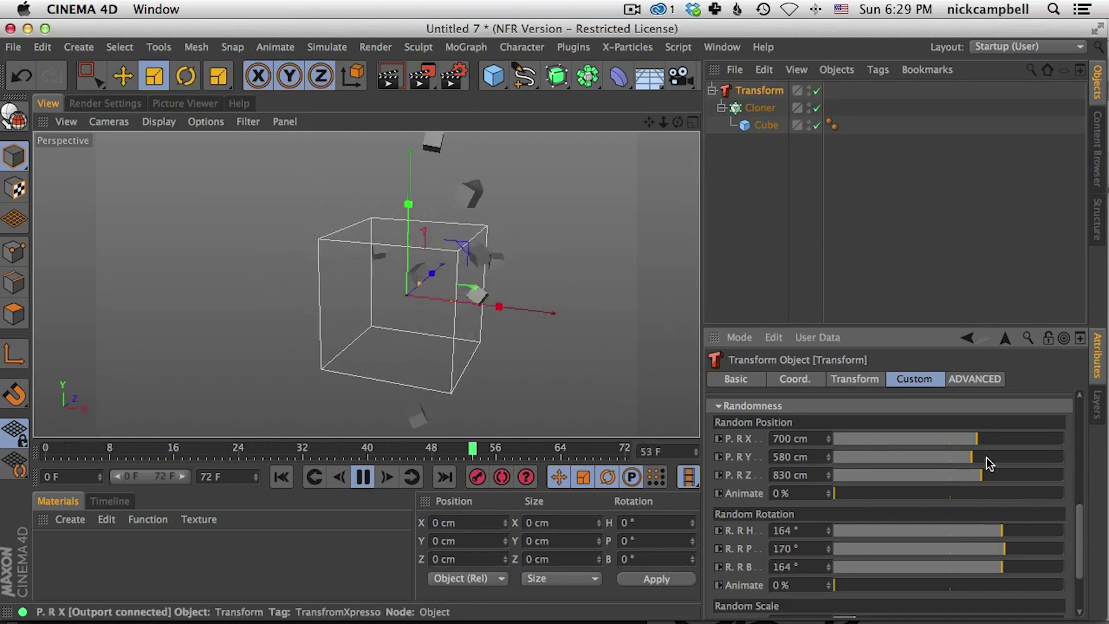
Set the Transform object's End Scale to 100%, and Animate to 17% for random position and 22% for random rotation
left_click(872, 380)
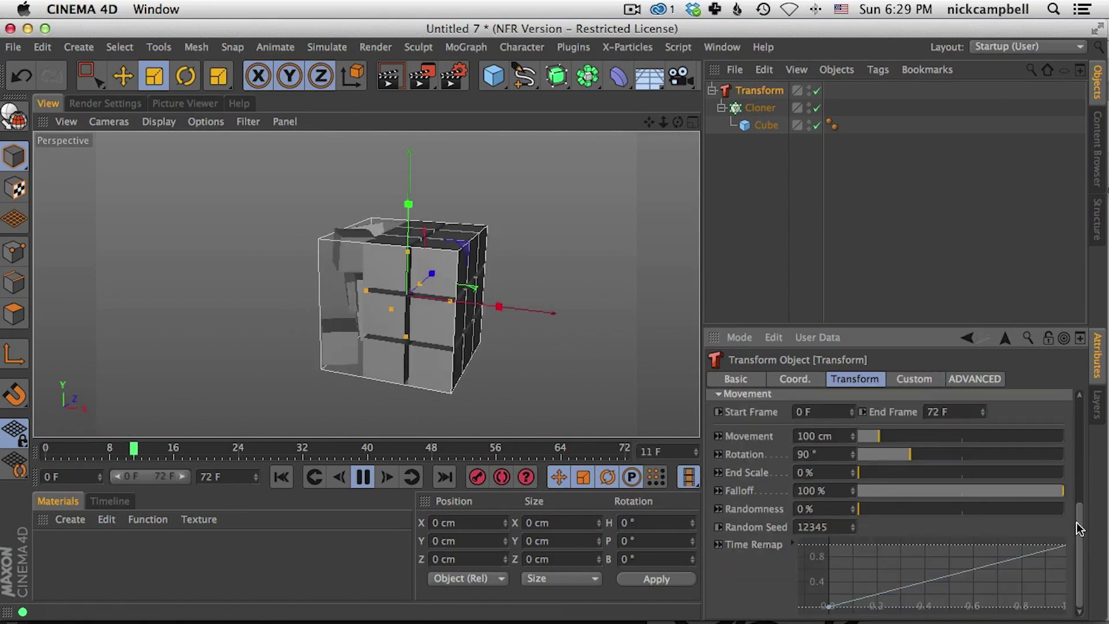
left_click_drag(878, 472, 1066, 473)
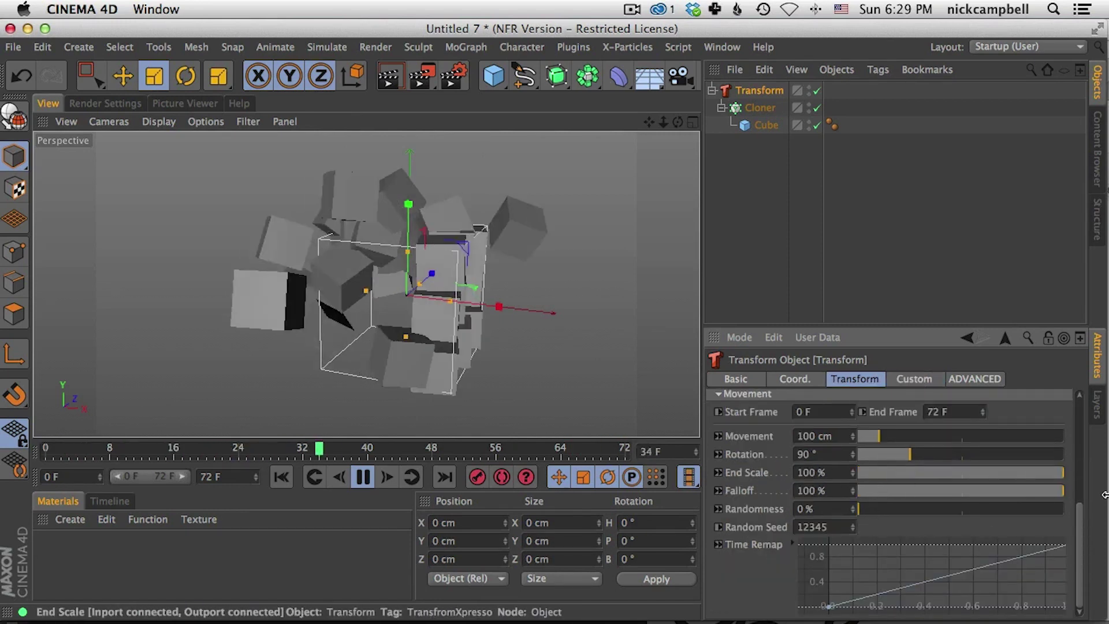
left_click(913, 383)
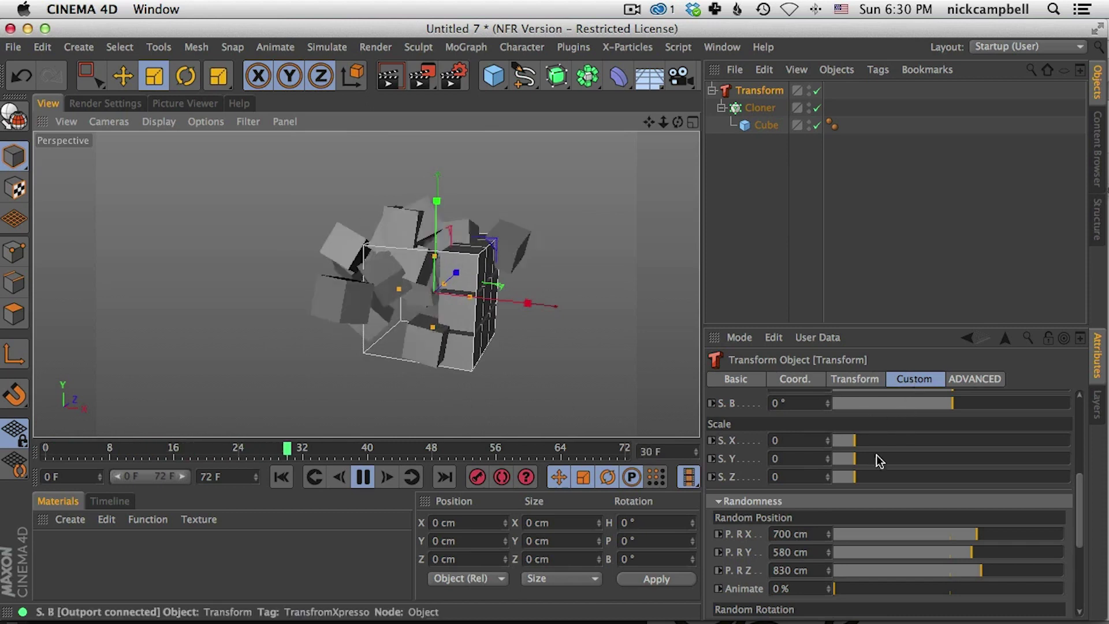
scroll(1061, 508, "down", 5)
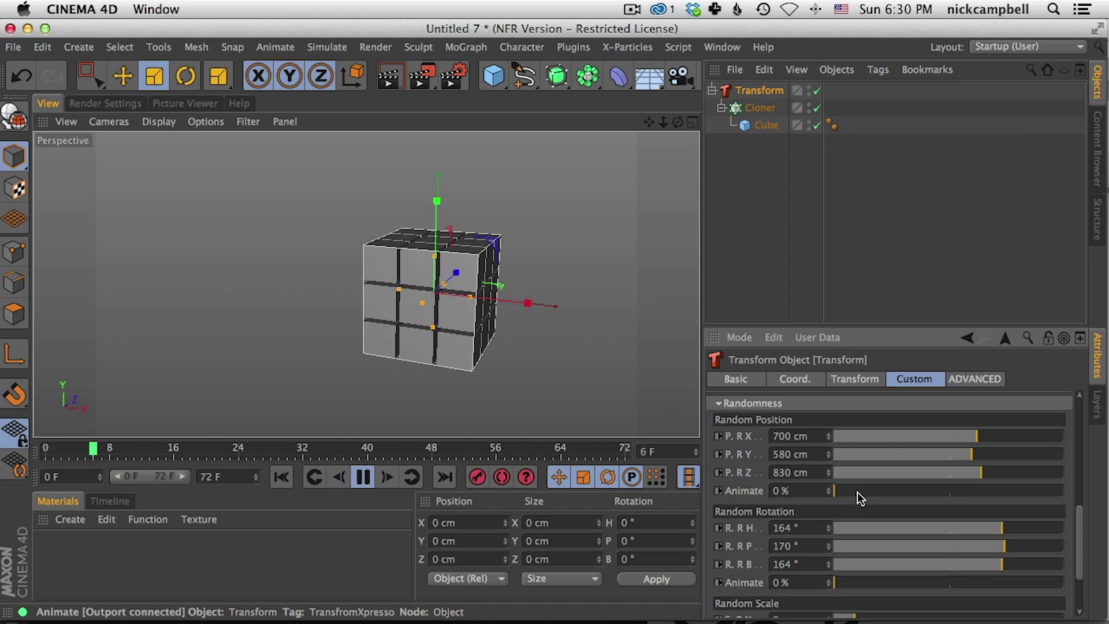
left_click_drag(870, 495, 872, 495)
left_click_drag(877, 581, 884, 582)
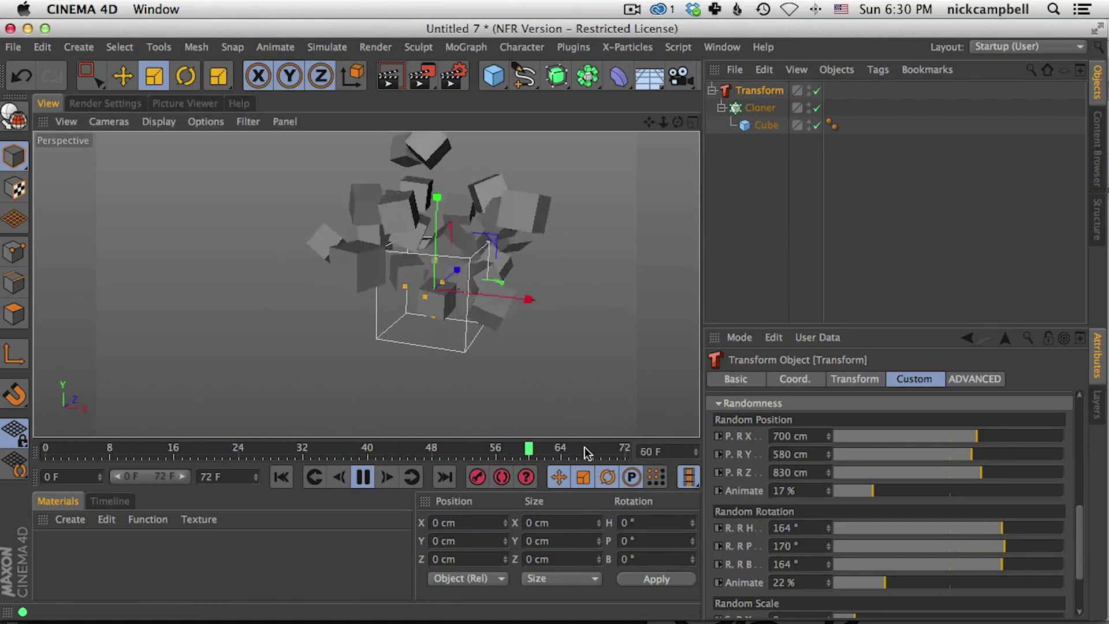
Extend the project's end frame to 100 F and undo the Animate change for random rotation
key("F8")
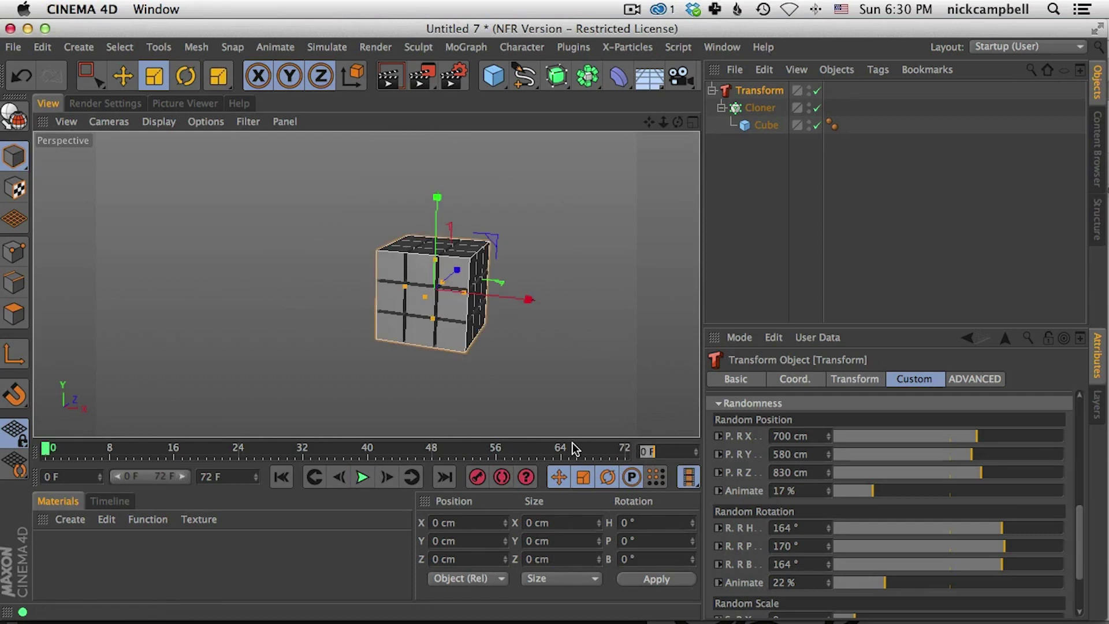
key("Return")
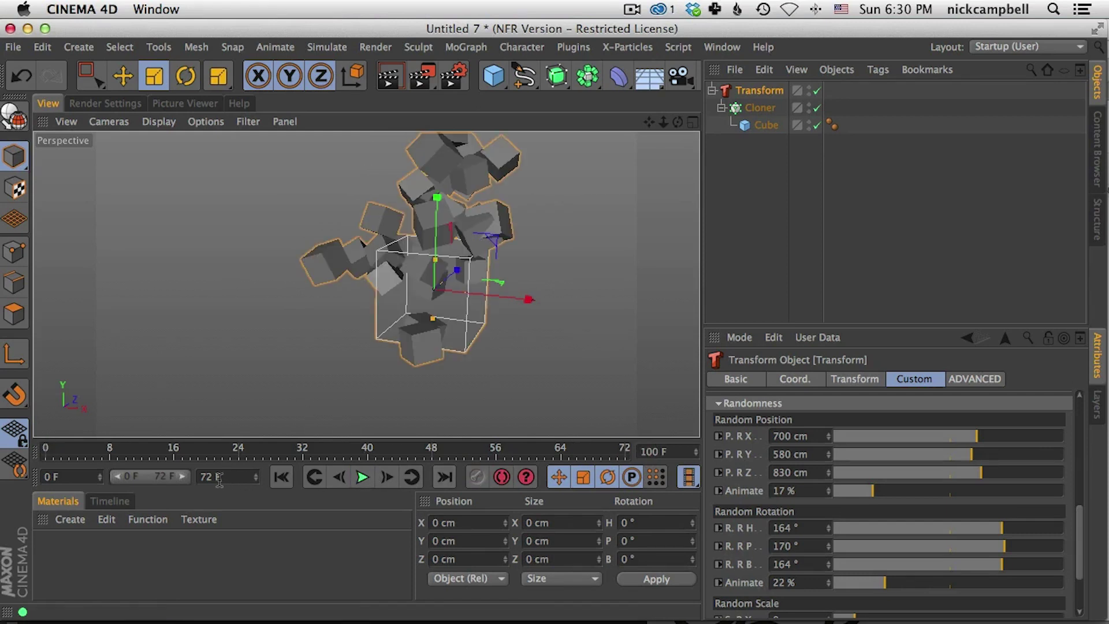
key("super+z")
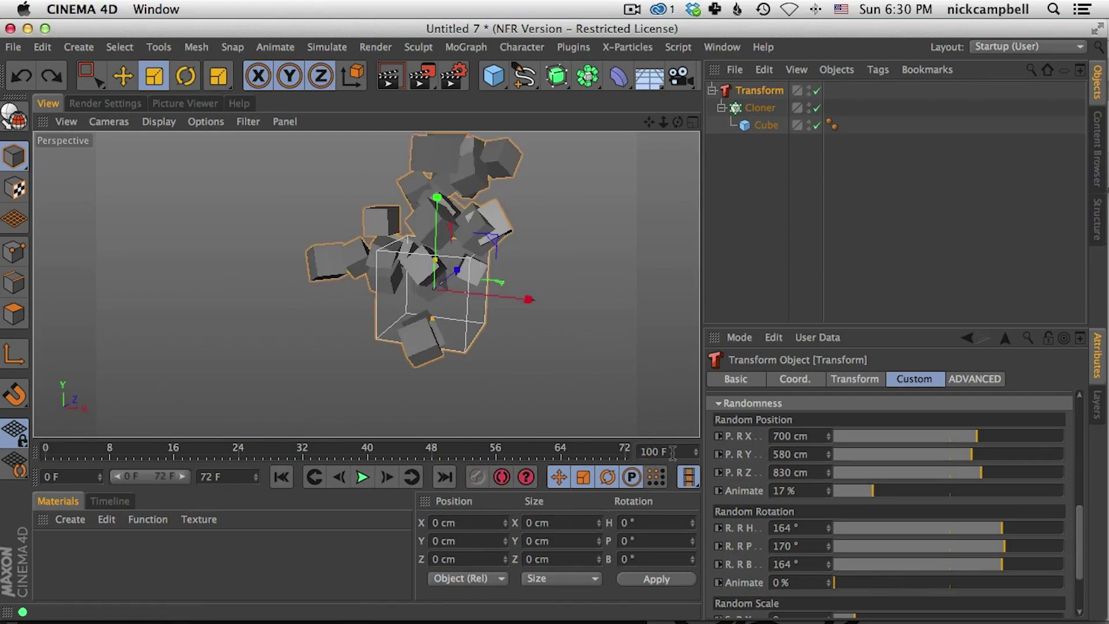
key("super+z")
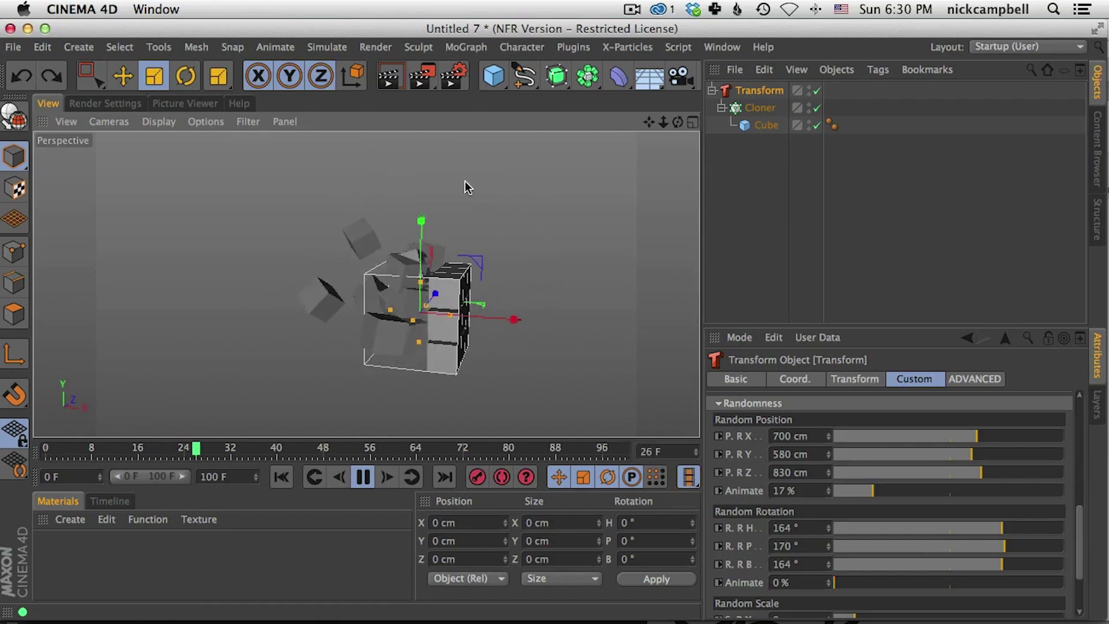
Examine the Transform object's Movement and general settings, and replay and scrub the break-up to frame 100
left_click(863, 379)
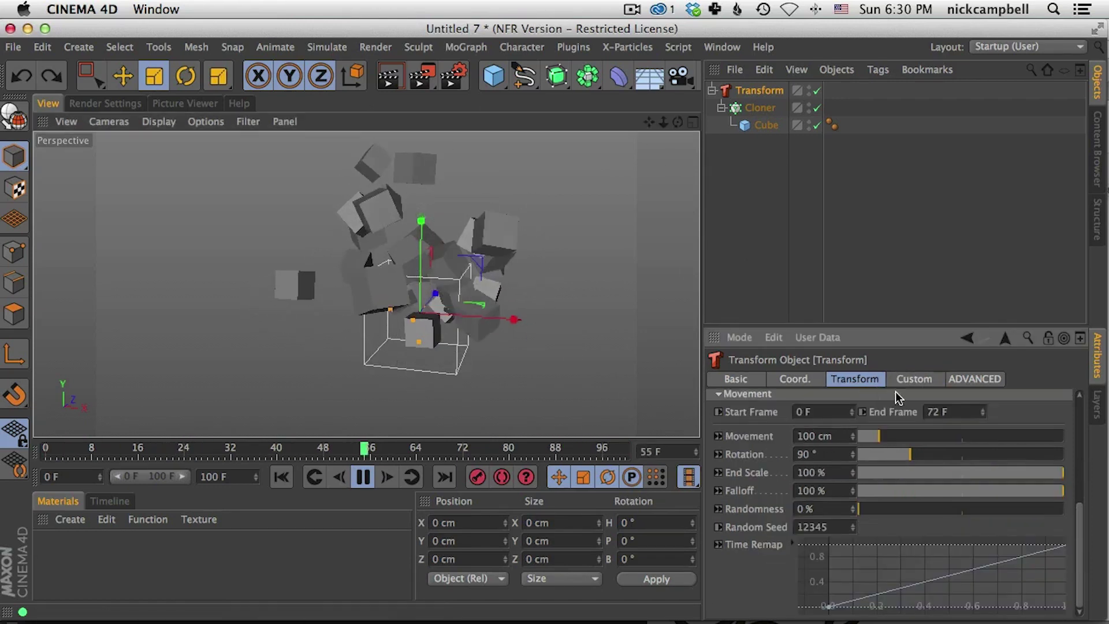
scroll(1083, 518, "up", 3)
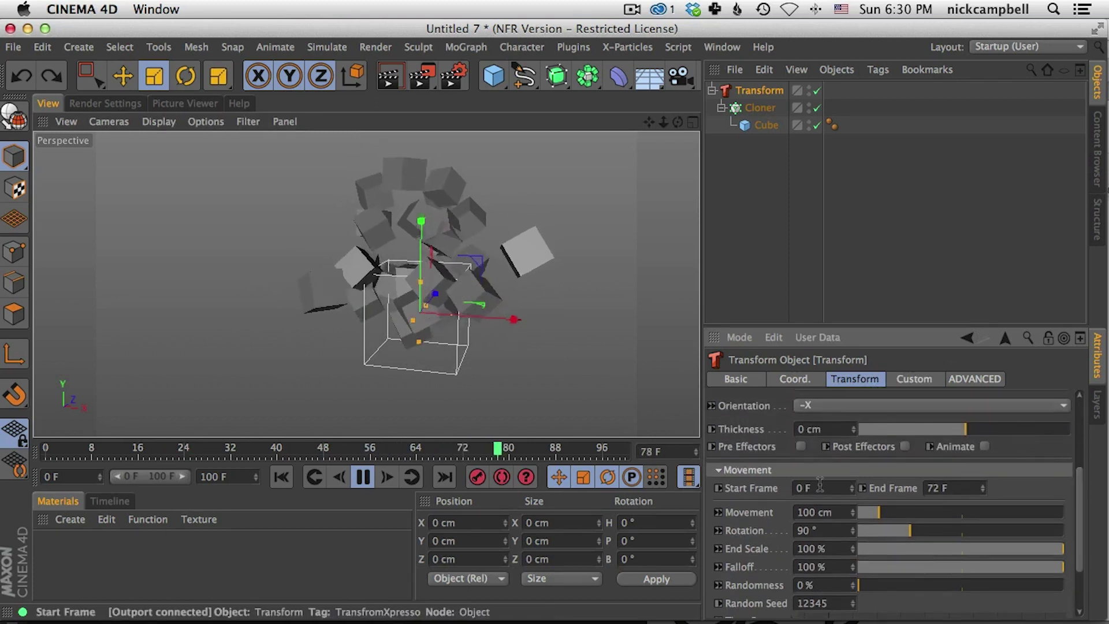
left_click(363, 476)
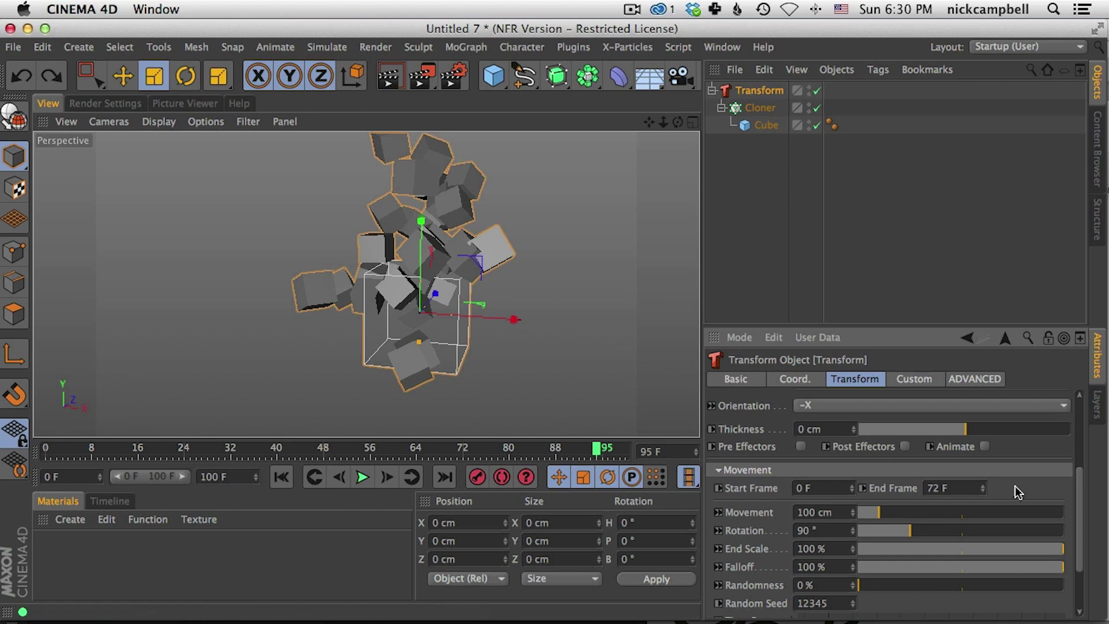
left_click_drag(1085, 493, 1078, 429)
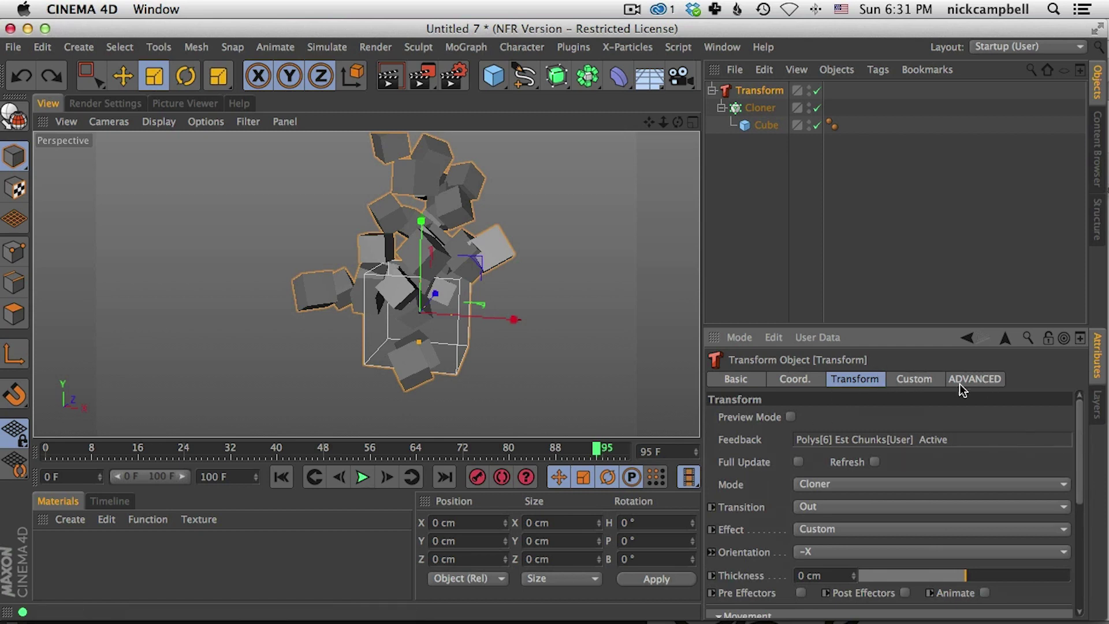
mouse_move(1075, 436)
left_mouse_down()
mouse_move(1078, 540)
mouse_move(1084, 440)
left_mouse_up()
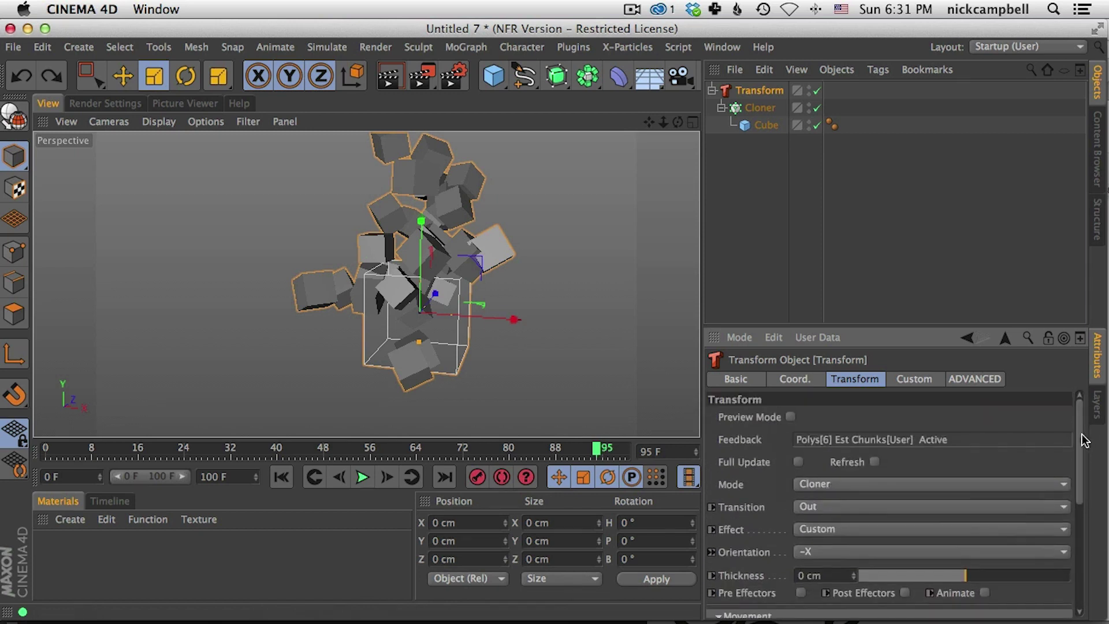
left_click(363, 477)
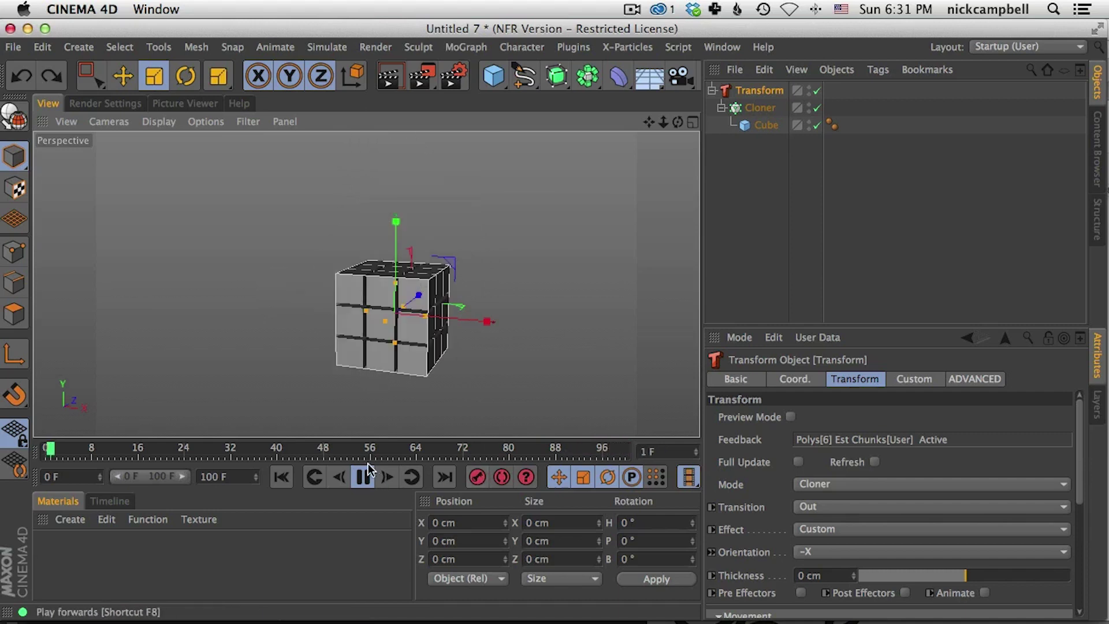
left_click_drag(375, 454, 626, 456)
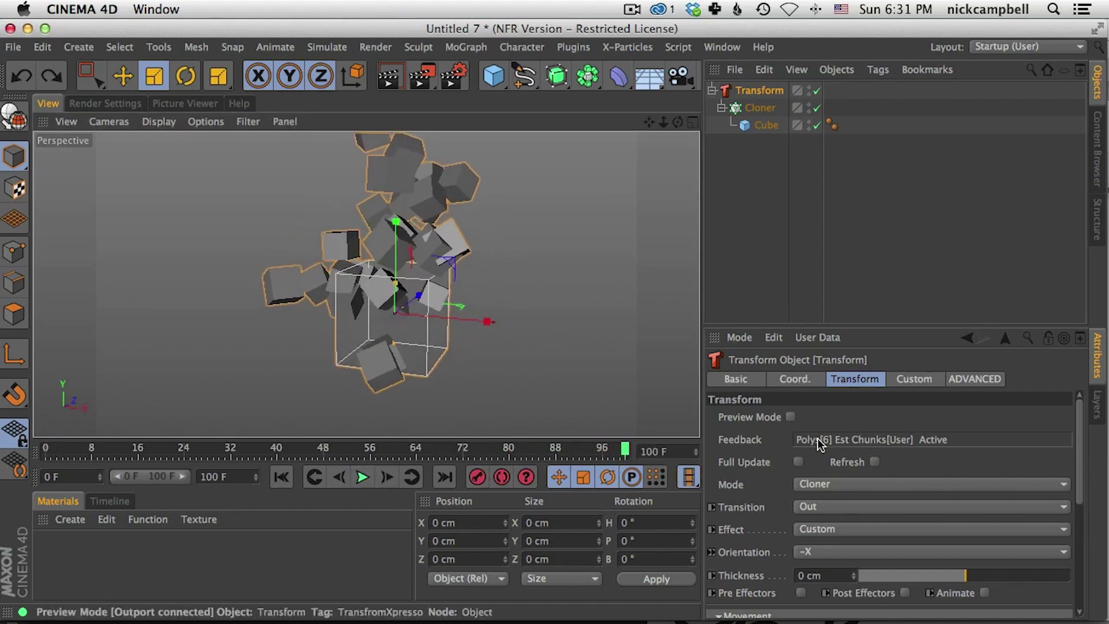
Add a Dynamics Body simulation tag to the Cube inside the Cloner
left_click(773, 128)
left_click(760, 108)
left_click(759, 91)
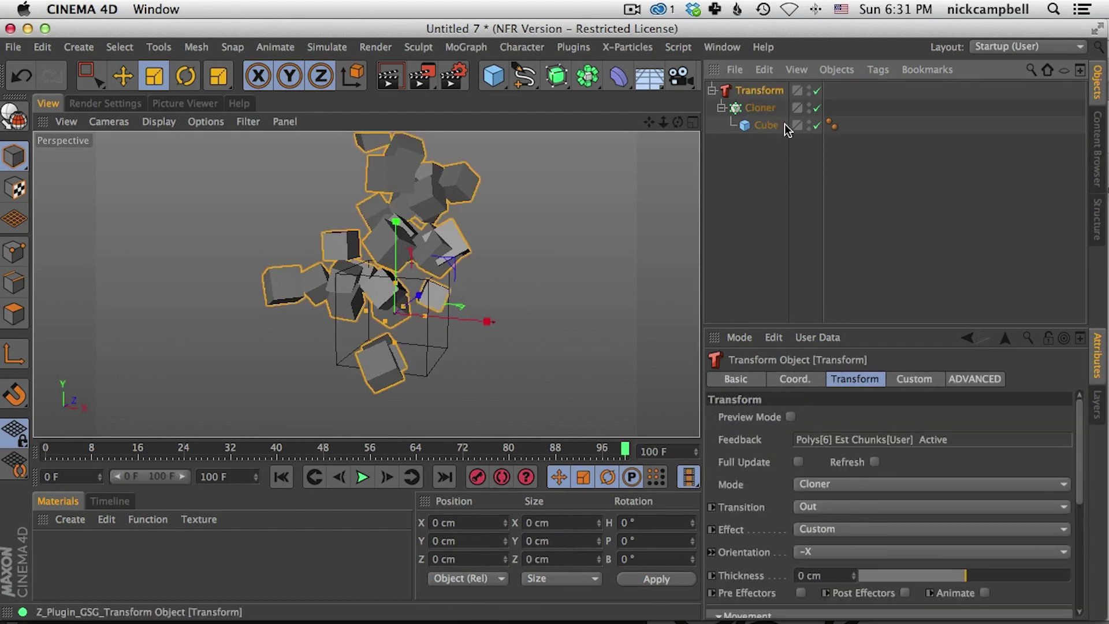
left_click(770, 127)
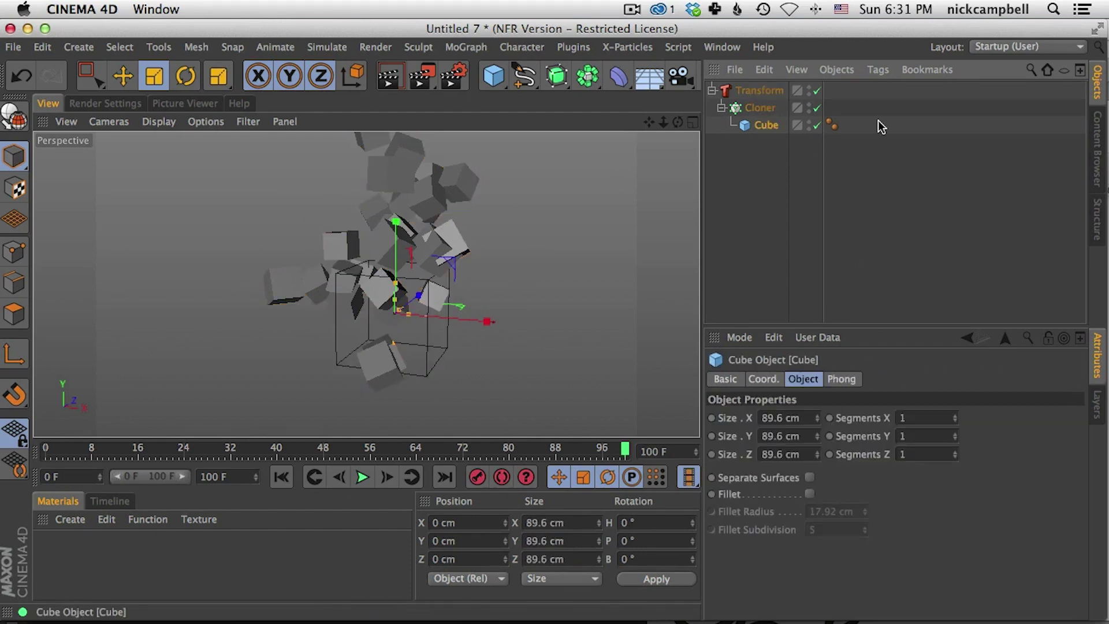
left_click(877, 70)
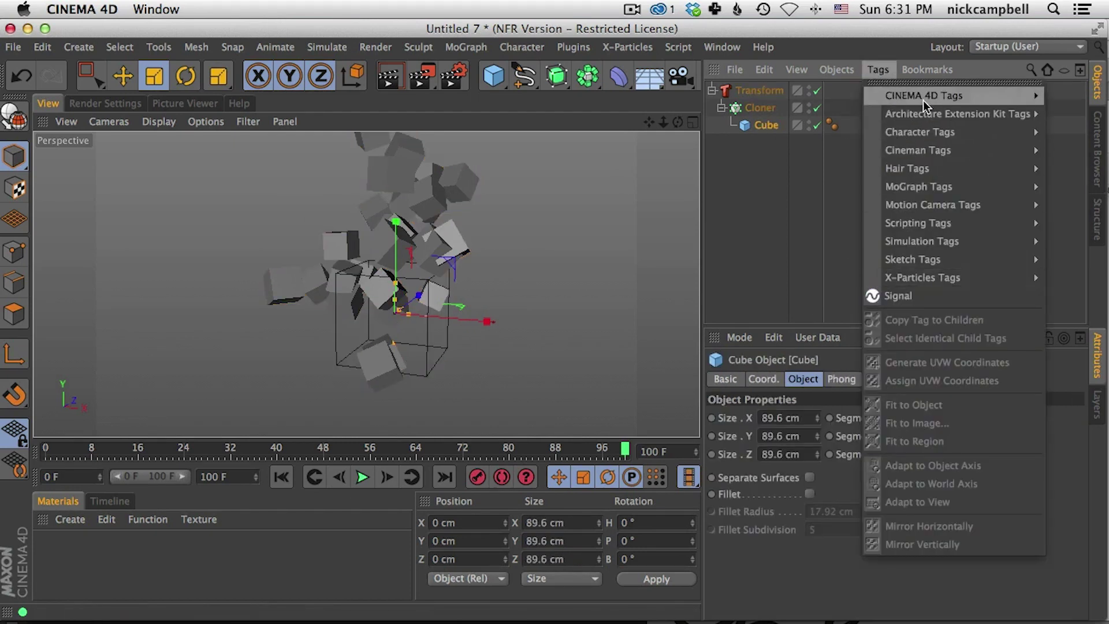
mouse_move(885, 246)
left_click(815, 247)
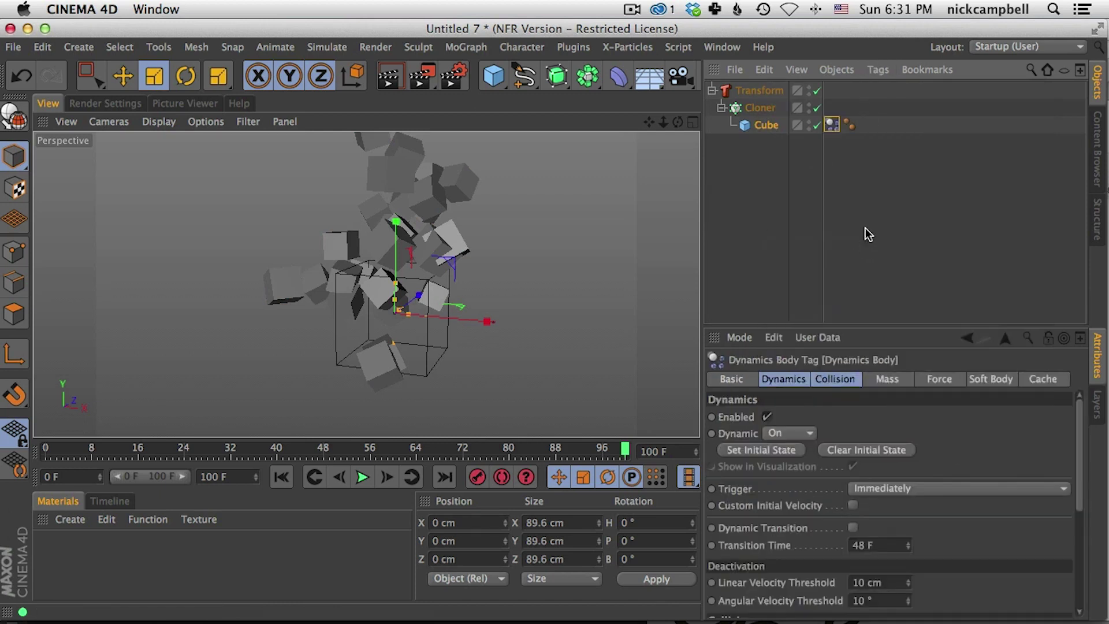
Set the dynamics tag's Follow Position and Follow Rotation to 5, and play the simulation from the first frame
left_click(938, 379)
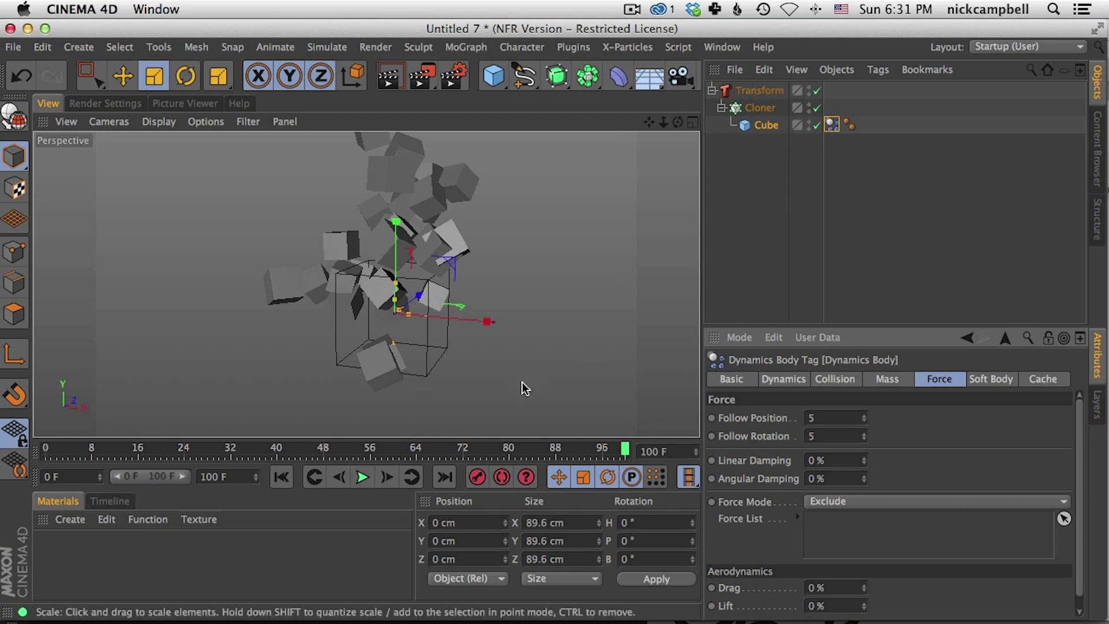
left_click(280, 477)
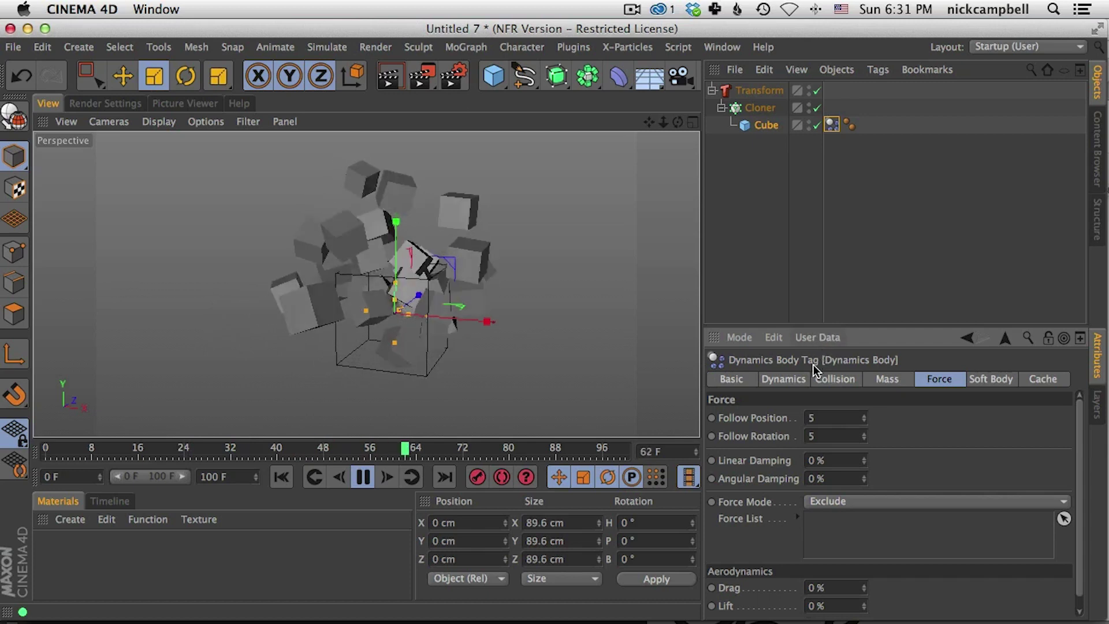
Set the Transform object's Custom Random Scale to 1.4 in X, 1.4 in Y and 1.5 in Z
left_click(886, 378)
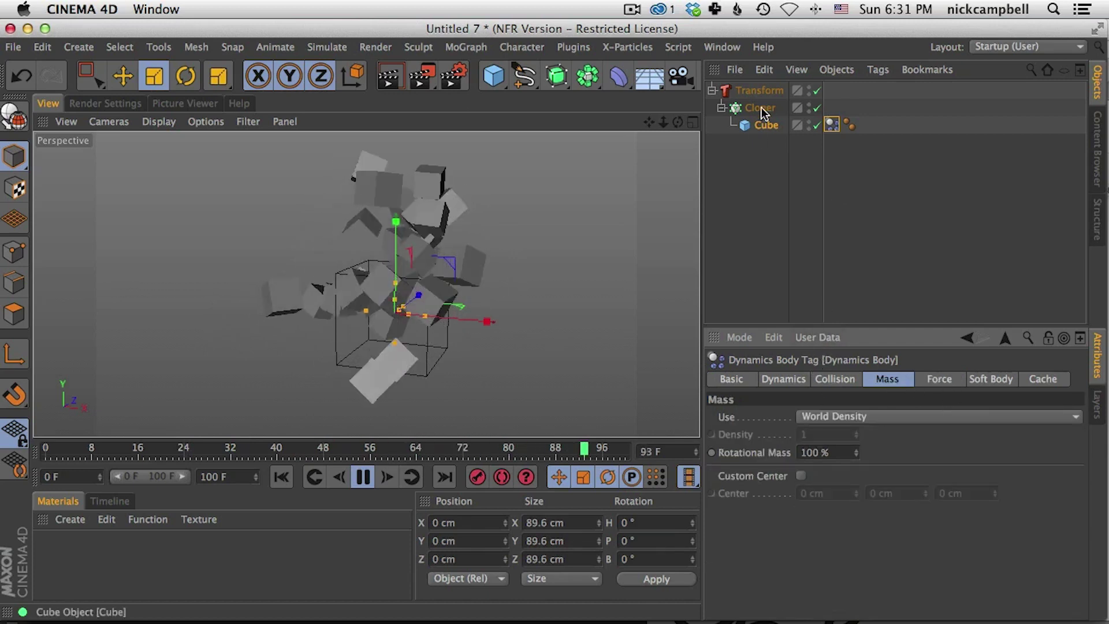
left_click(759, 91)
left_click(914, 379)
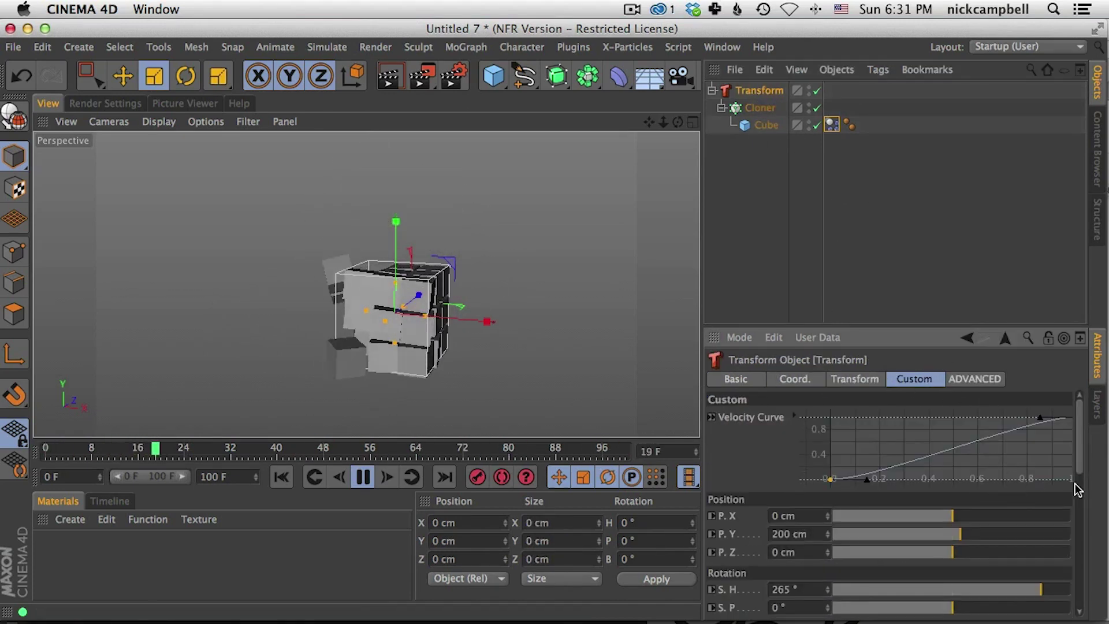
scroll(1075, 490, "down", 10)
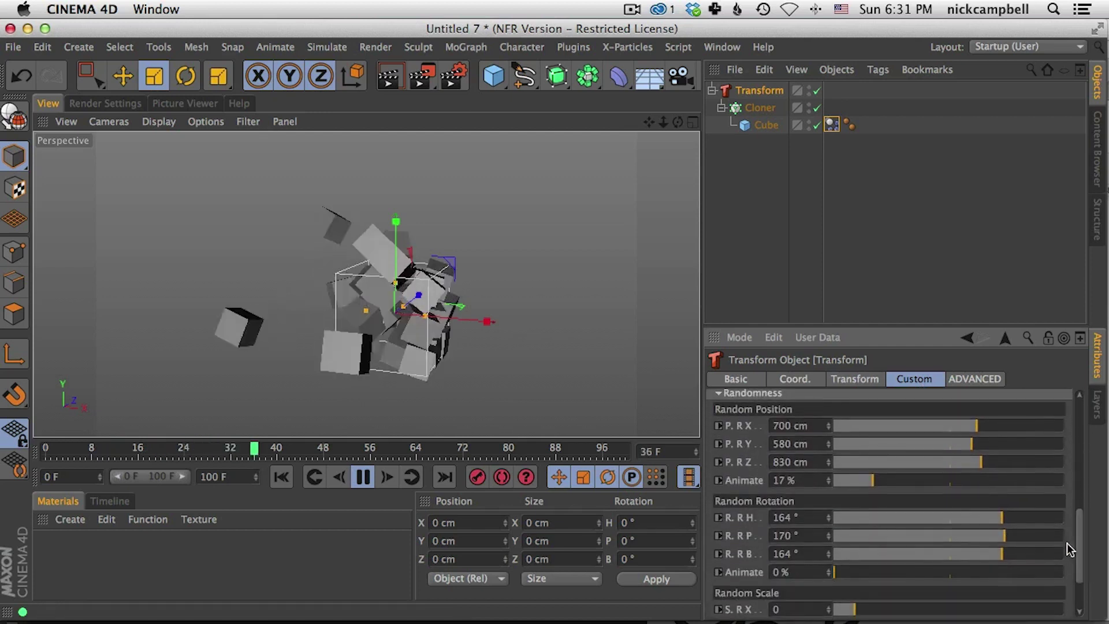
scroll(1078, 530, "down", 3)
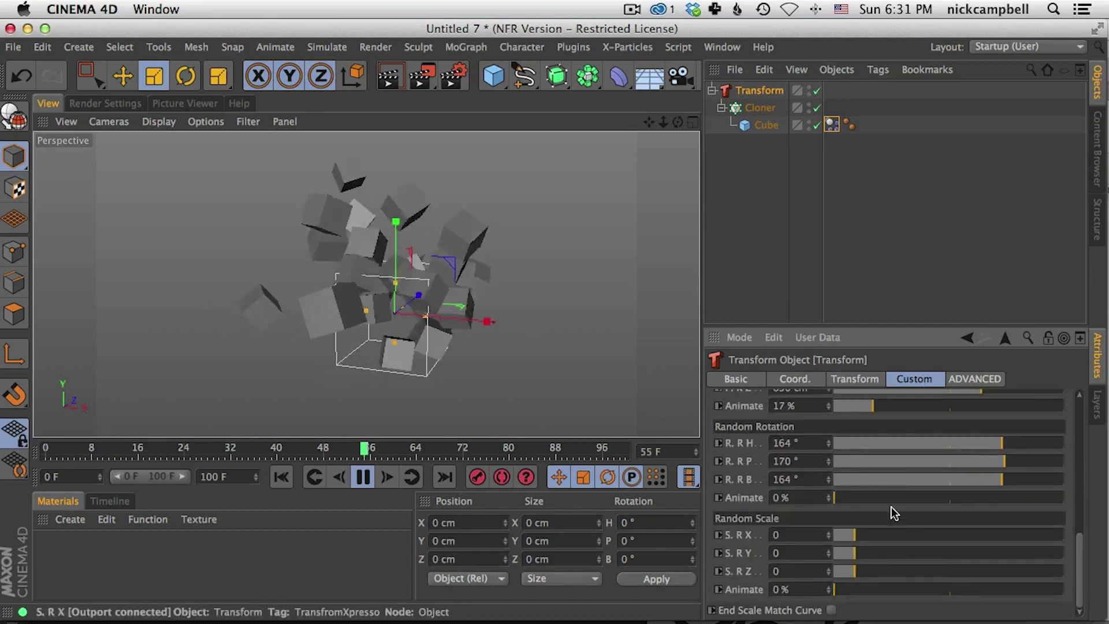
left_click(883, 535)
left_click(886, 572)
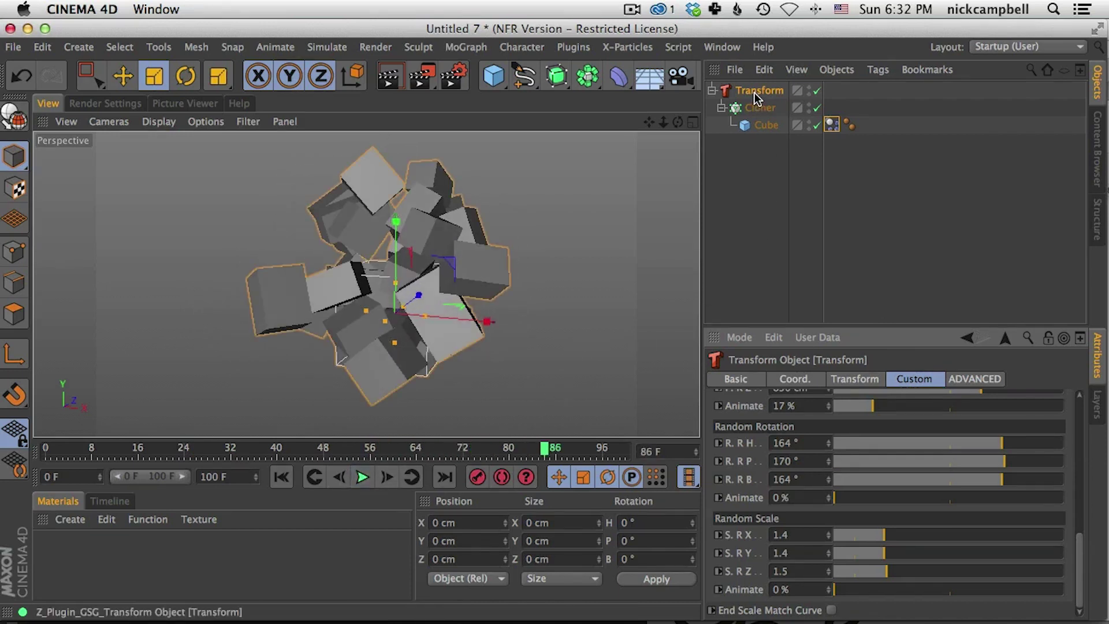
Compare the Cube, Cloner and Transform object settings, and examine the Transform's effector and Movement options
left_click_drag(1078, 539, 1093, 409)
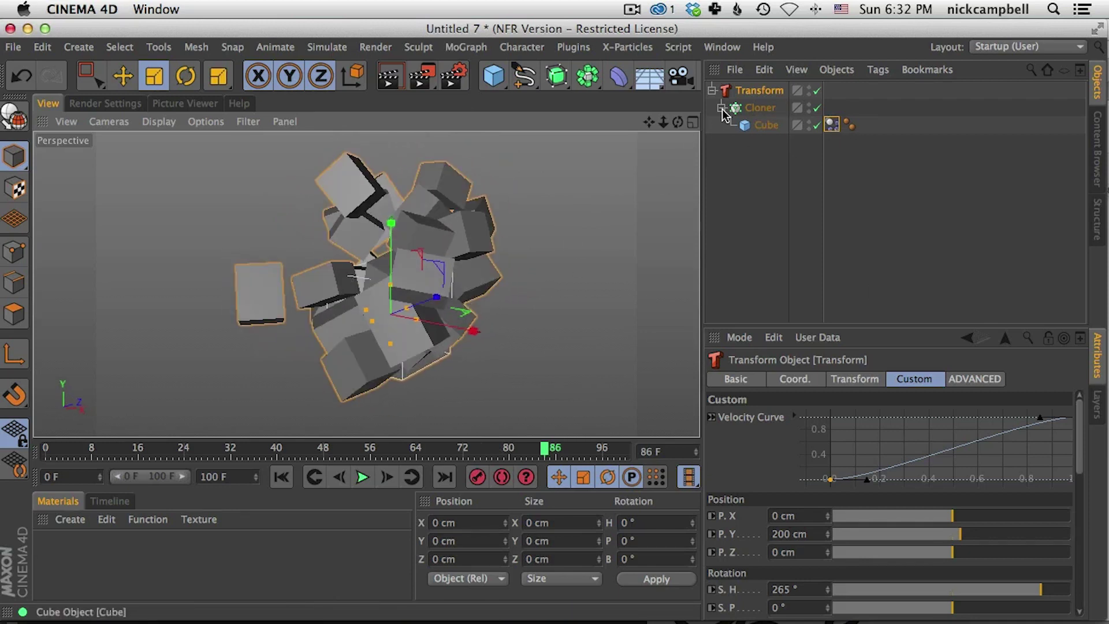
left_click(766, 125)
left_click(757, 108)
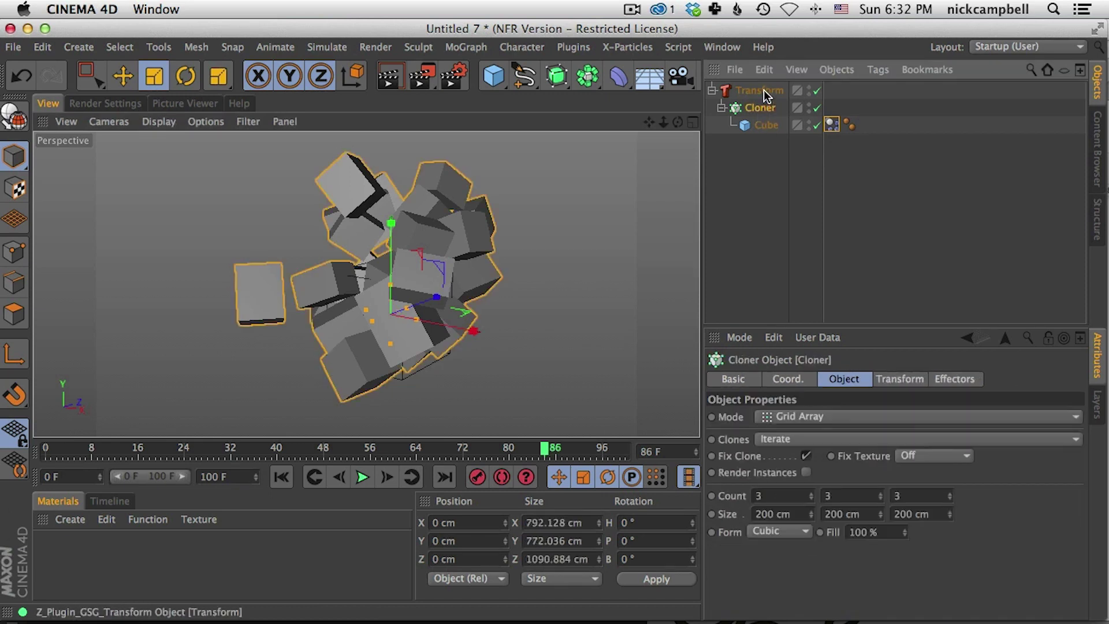
left_click(762, 90)
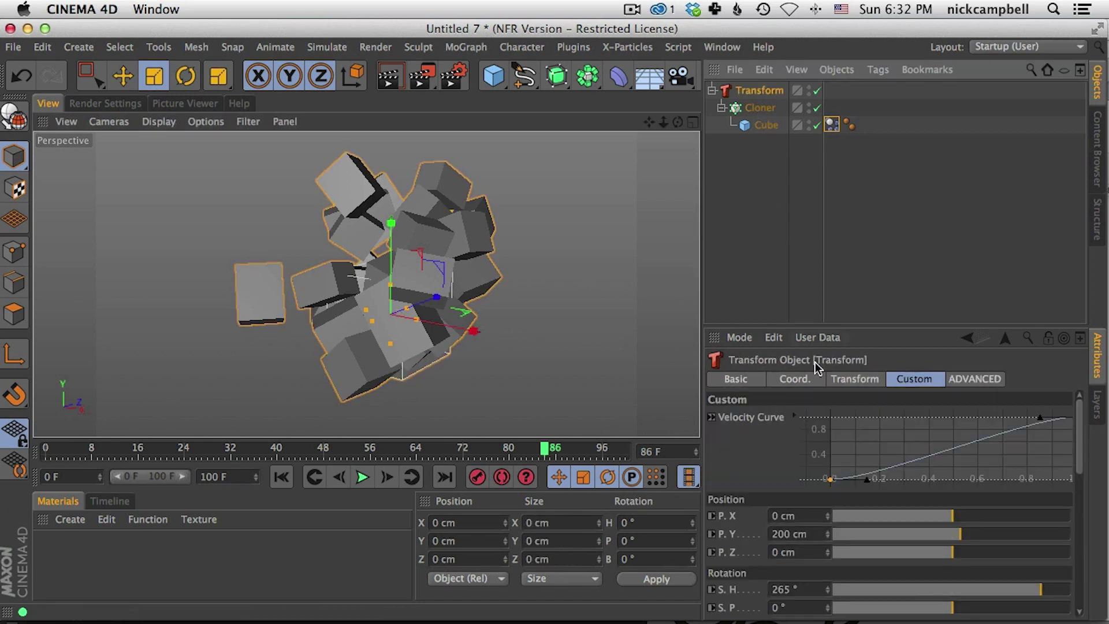
left_click(865, 378)
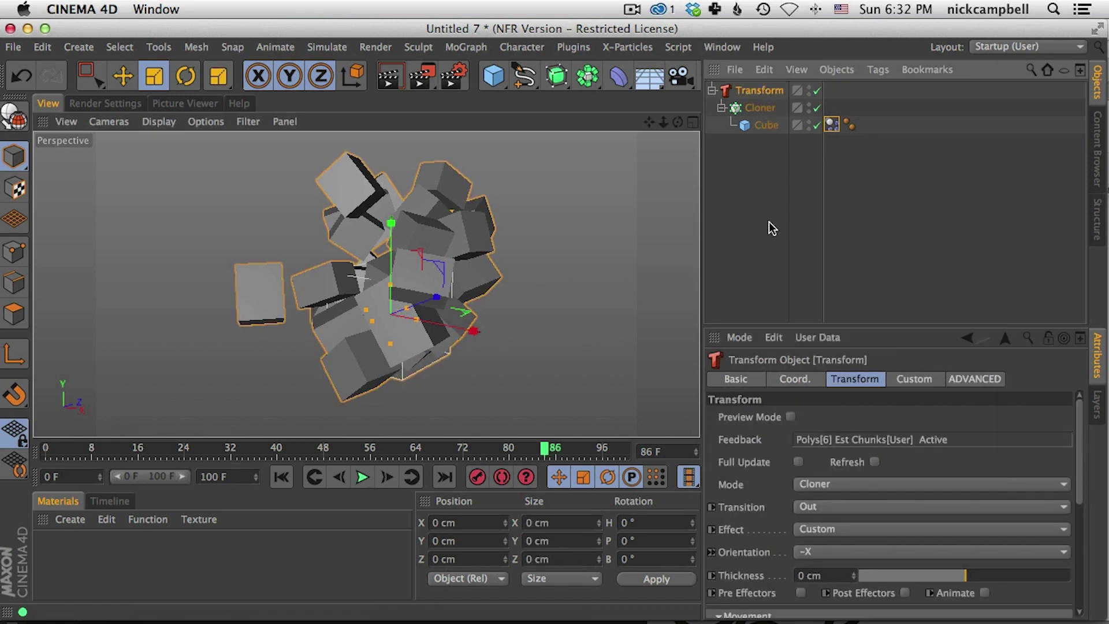
left_click(767, 108)
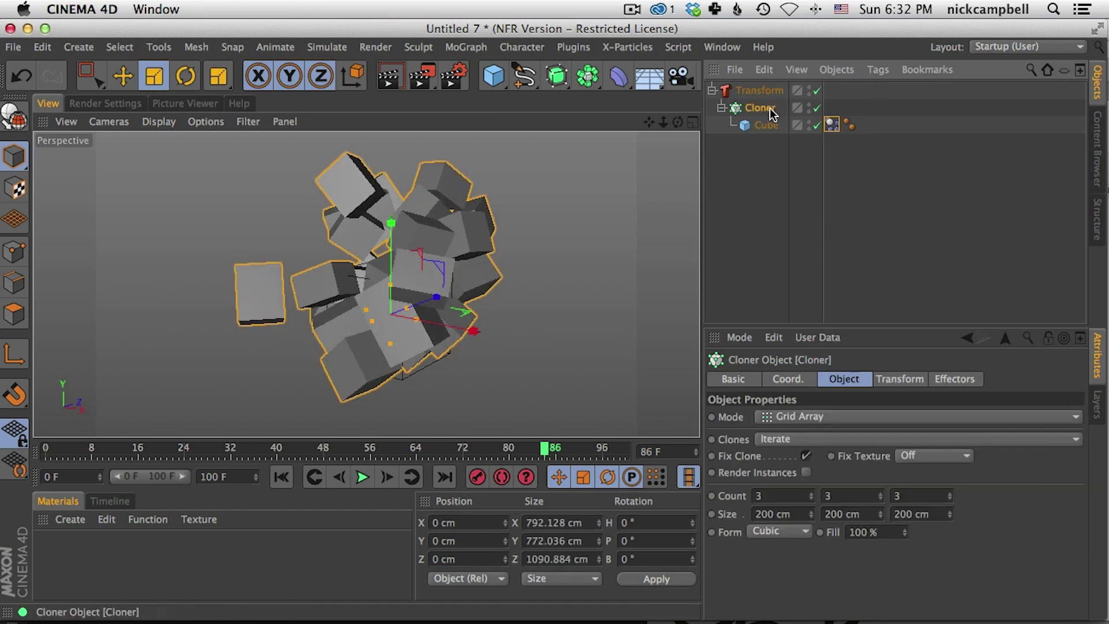
left_click(758, 92)
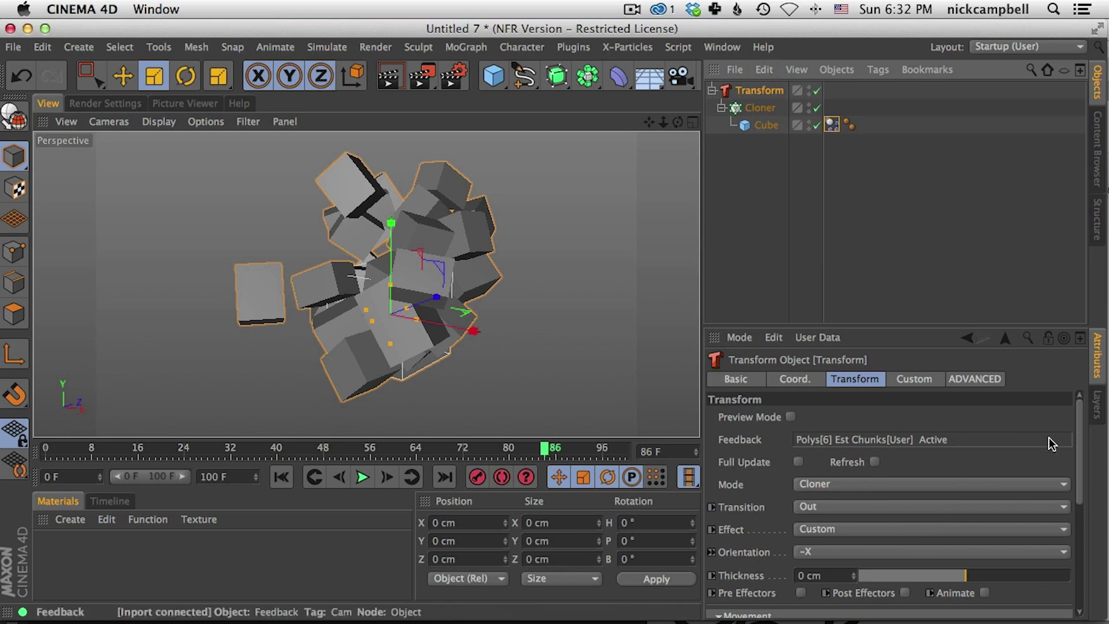
left_click_drag(1077, 446, 1079, 513)
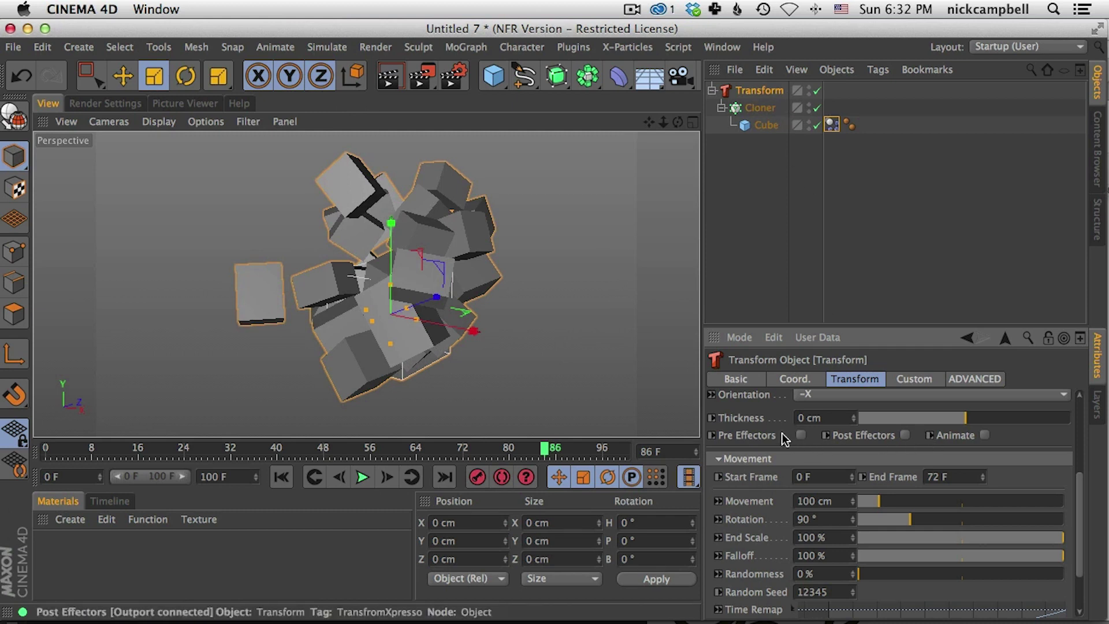
Enable the Transform object's Animate option and delete the Dynamics Body tag from the Cube
left_click(985, 435)
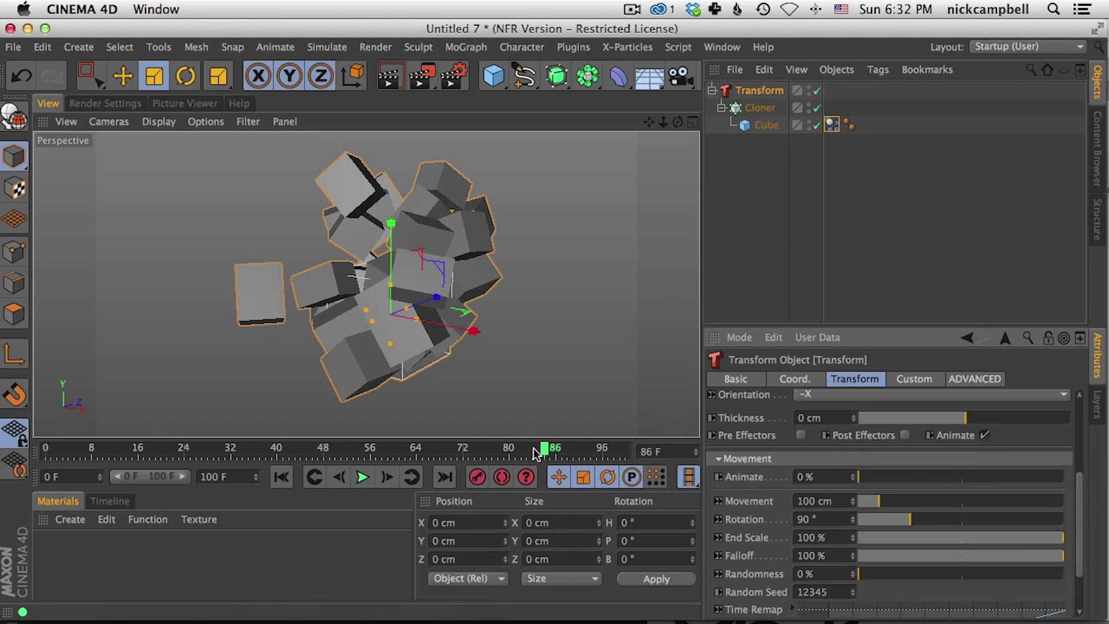
left_click(830, 124)
key("Delete")
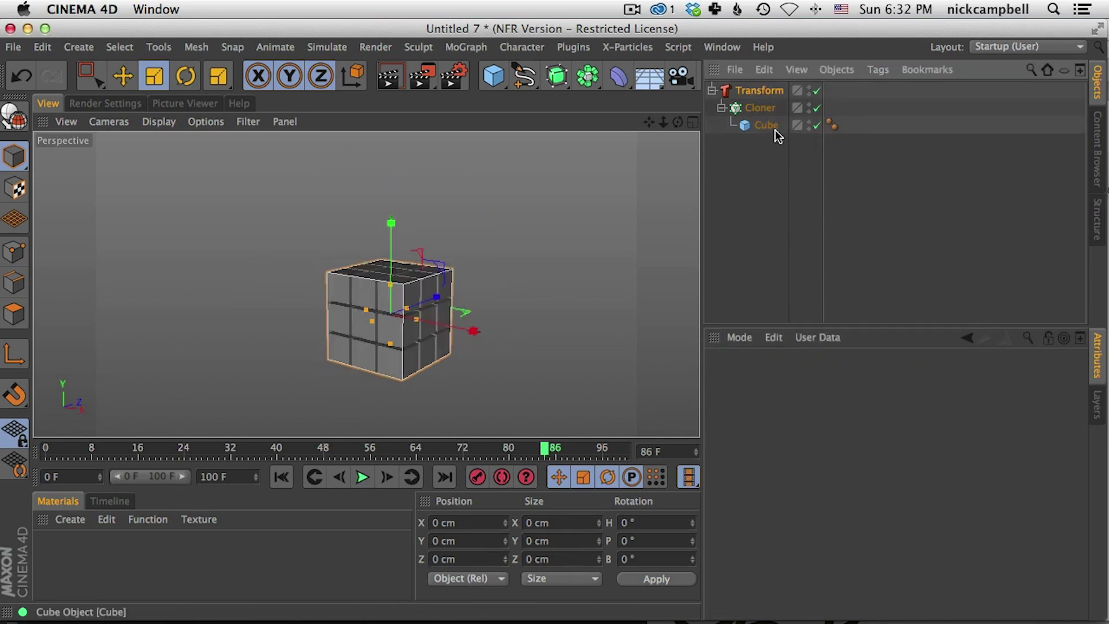
Run the Transform object's Movement Animate value back and forth between 0% and 100%, ending at 100%
left_click(768, 126)
left_click(765, 92)
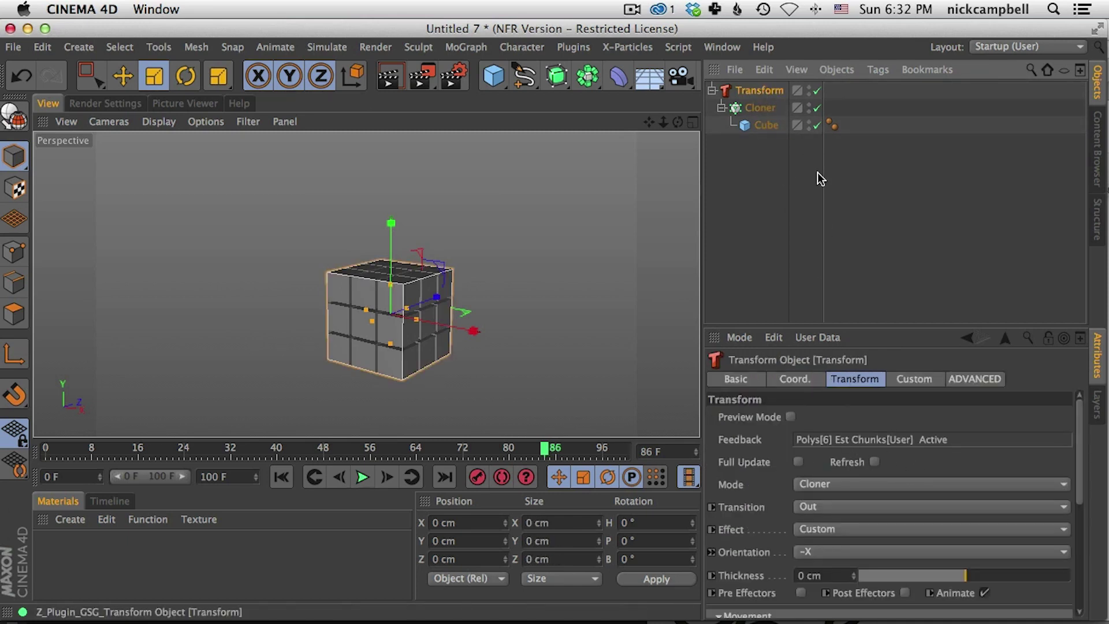
scroll(1079, 478, "down", 6)
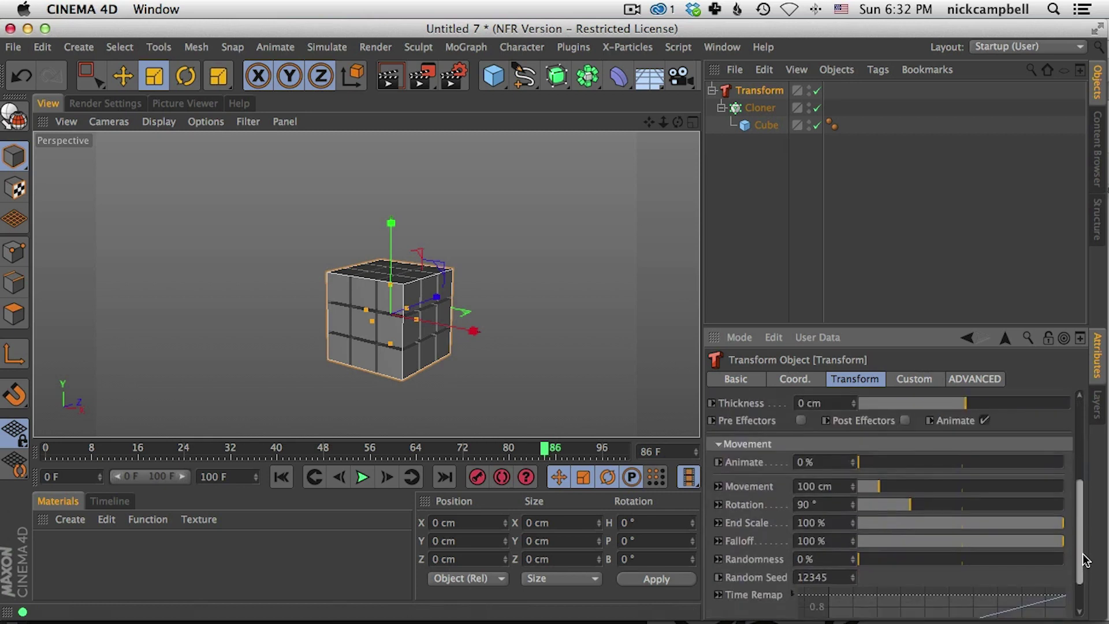
scroll(1080, 478, "up", 1)
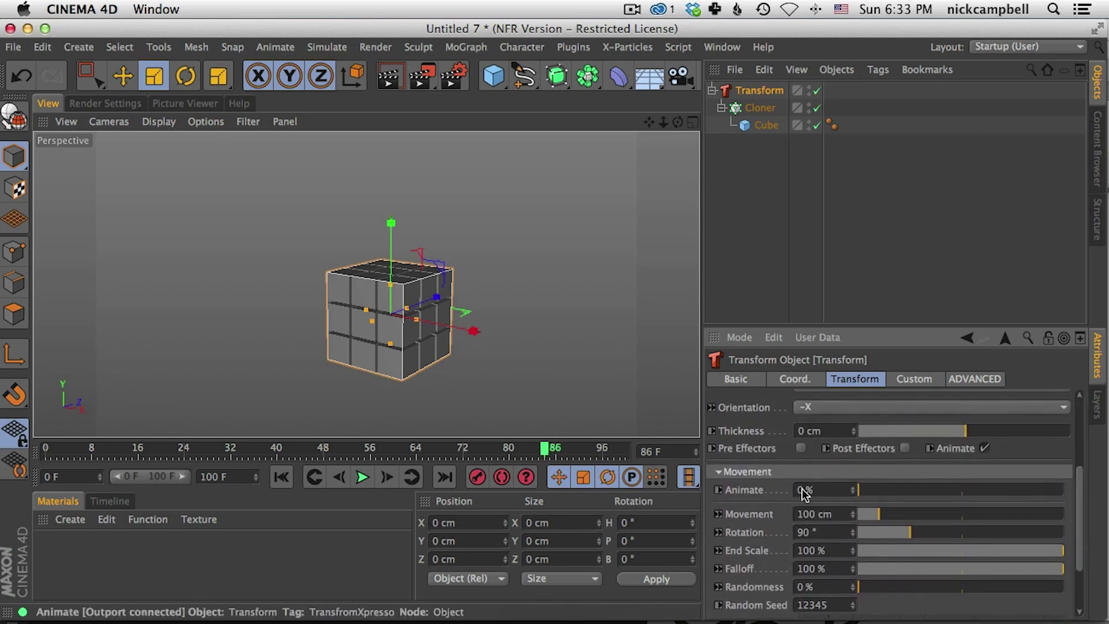
mouse_move(873, 493)
left_mouse_down()
mouse_move(1101, 491)
mouse_move(878, 491)
mouse_move(1105, 511)
mouse_move(781, 501)
mouse_move(1097, 502)
mouse_move(781, 501)
mouse_move(1097, 508)
mouse_move(1002, 523)
mouse_move(802, 517)
left_mouse_up()
left_click_drag(471, 292, 520, 272, "alt")
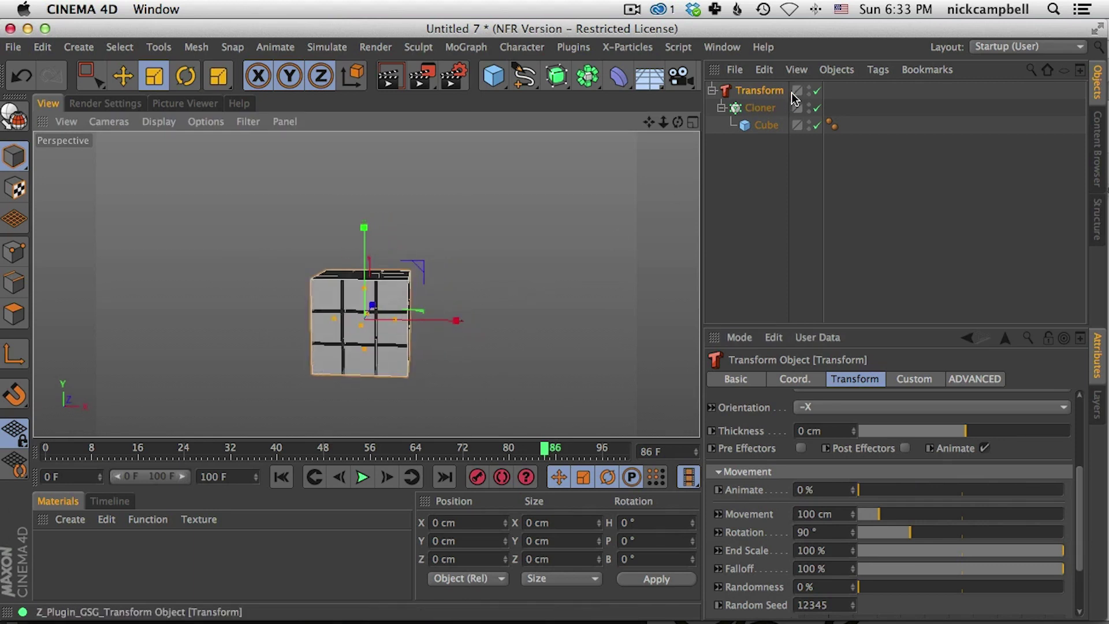
mouse_move(869, 493)
left_mouse_down()
mouse_move(934, 490)
mouse_move(1106, 516)
left_mouse_up()
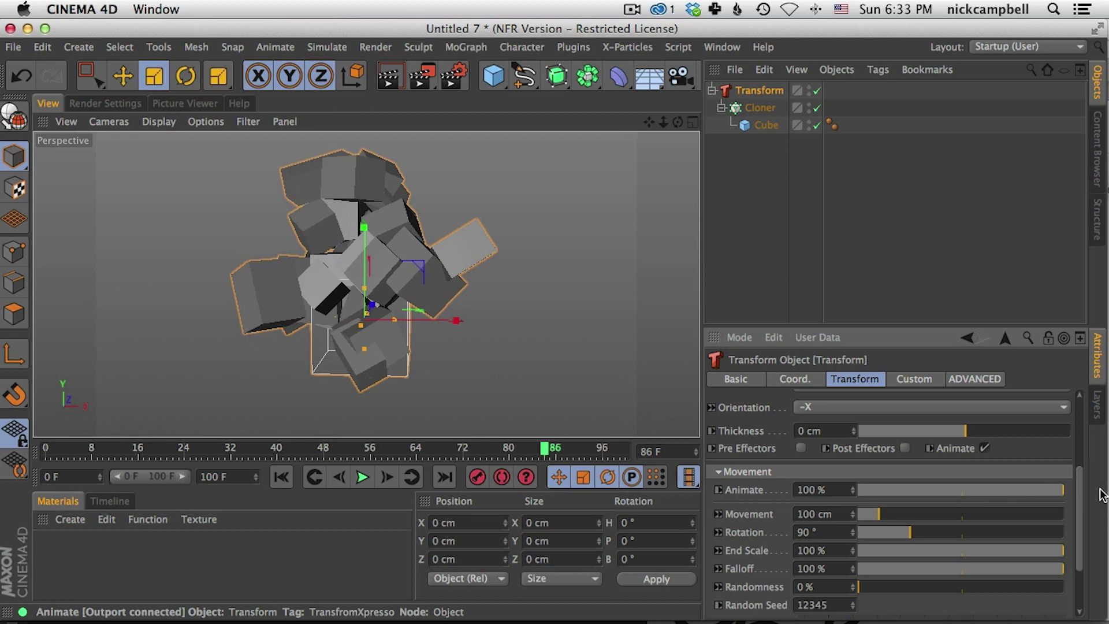
mouse_move(1062, 490)
left_mouse_down()
mouse_move(840, 462)
mouse_move(774, 473)
left_mouse_up()
left_click_drag(932, 491, 1068, 491)
Turn off the Transform object's Animate option and review its Movement settings and the broken-up cubes from another angle
left_click(984, 448)
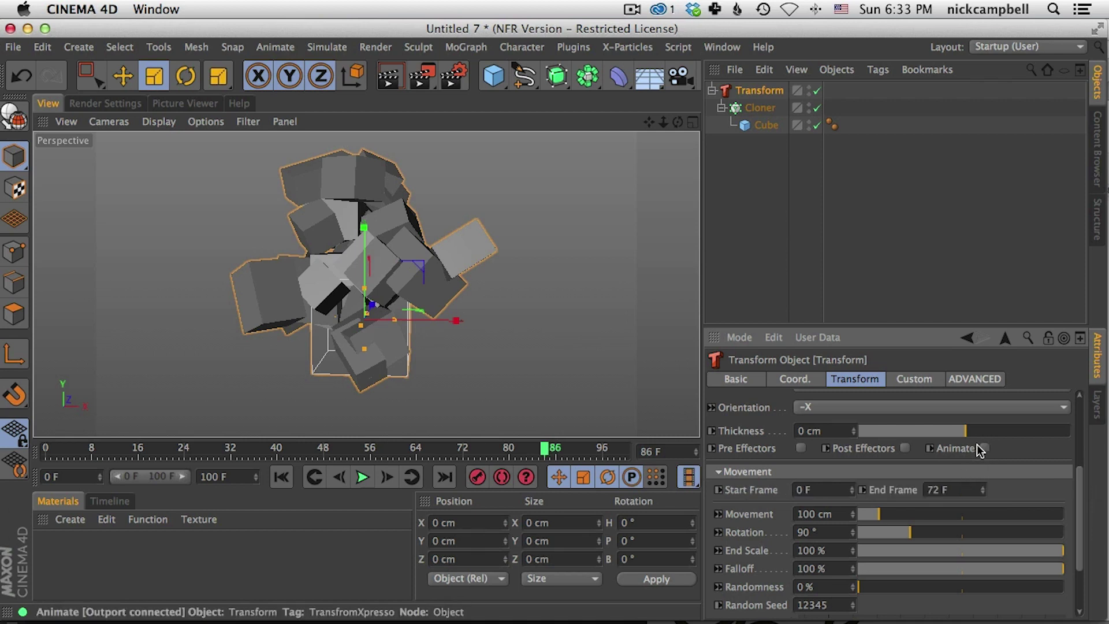
scroll(1078, 483, "down", 2)
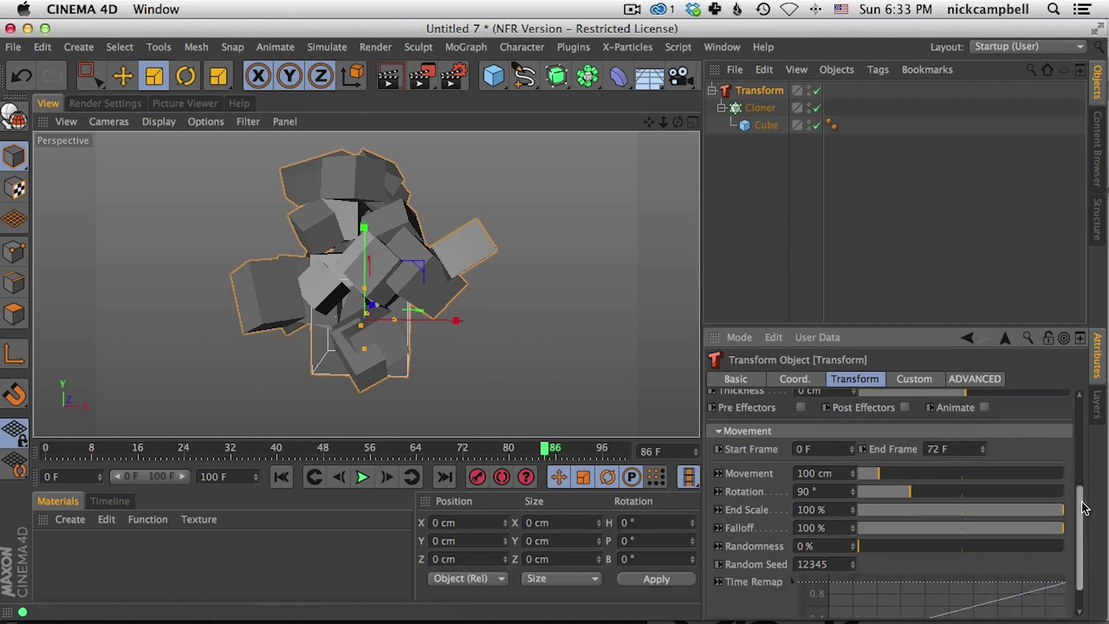
scroll(1078, 482, "up", 2)
left_click_drag(323, 278, 272, 285, "alt")
middle_click_drag(425, 262, 404, 276, "alt")
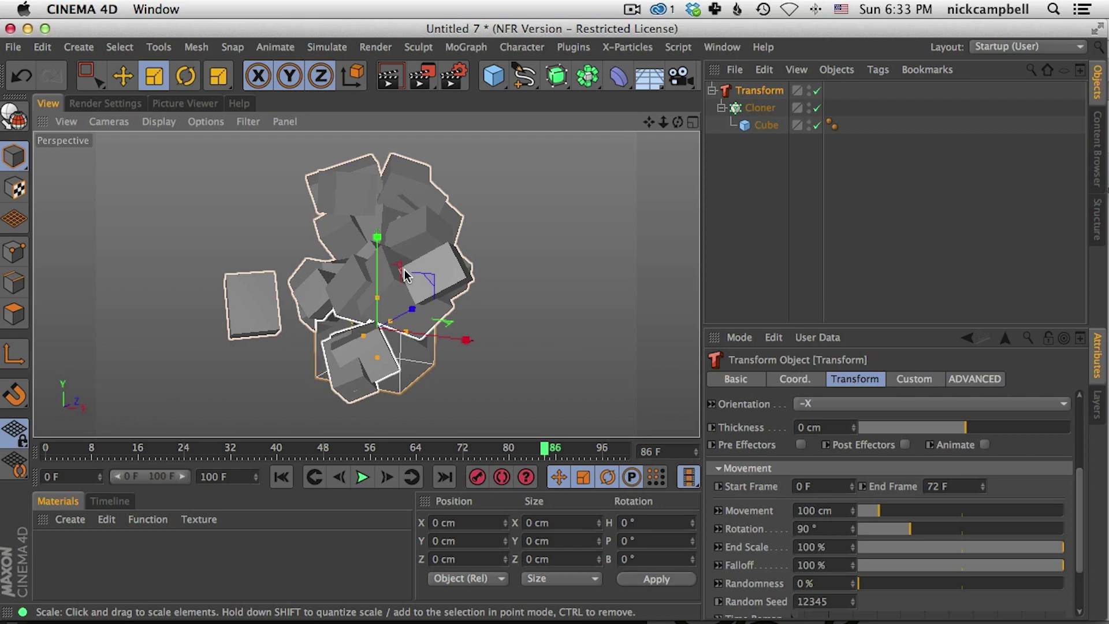
left_click_drag(1081, 507, 1090, 417)
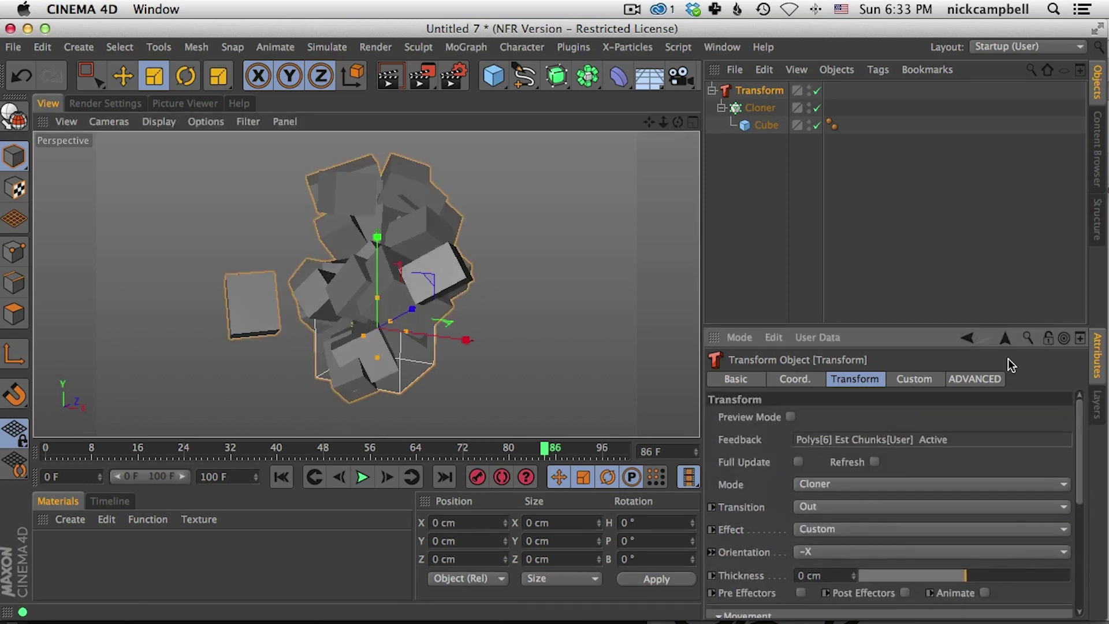